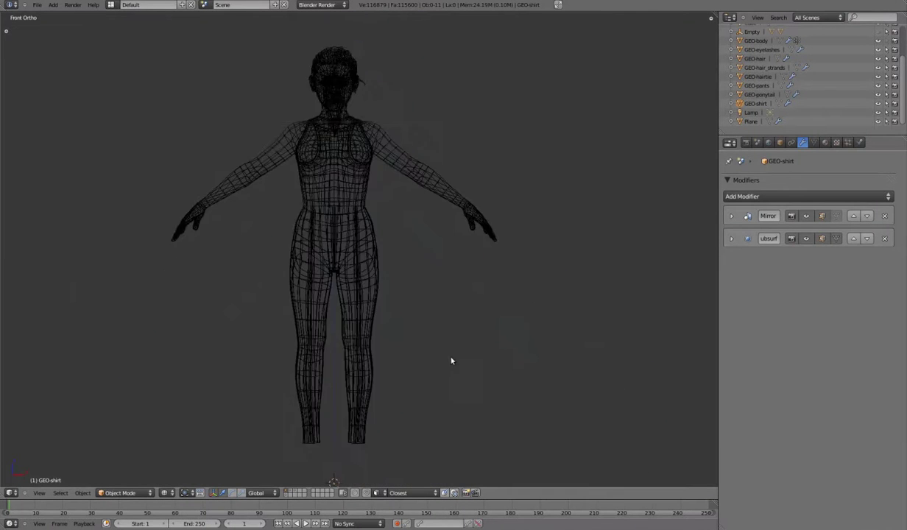
Step: Duplicate the GEO-pants leg mesh onto a separate layer and switch to that layer
scroll(464, 241, "up", 4)
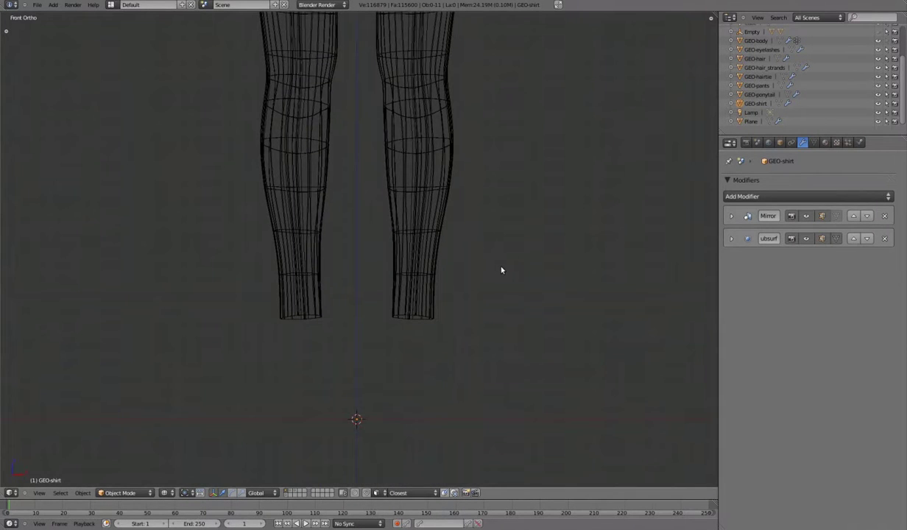
key("shift+d")
key("m")
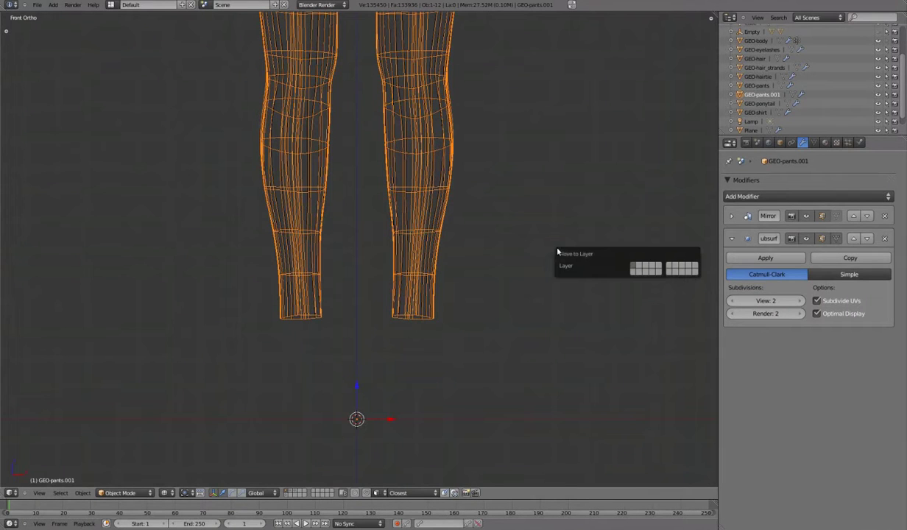
left_click(652, 270)
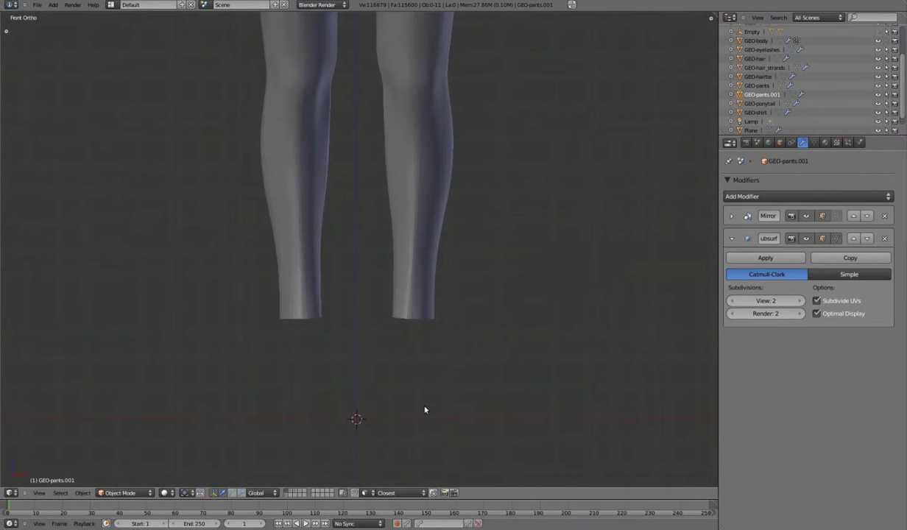
left_click(300, 493)
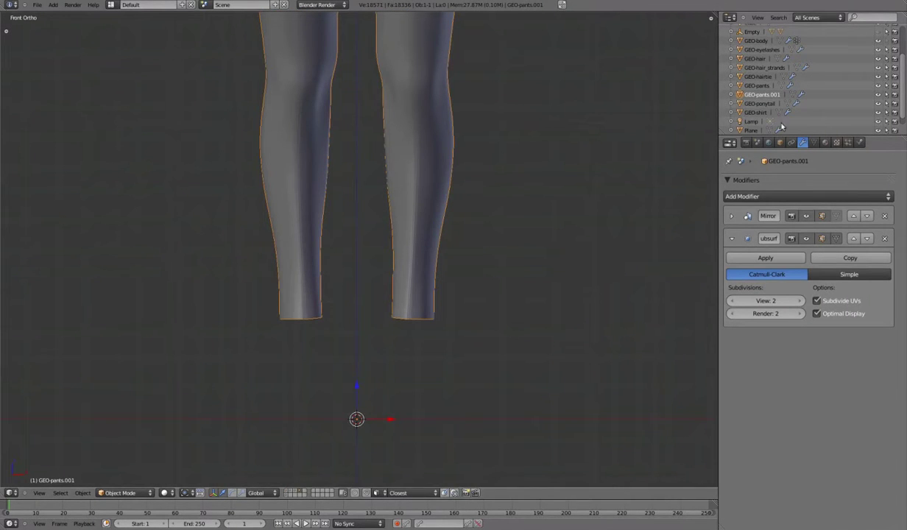
Step: Rename the copy GEO-pants_TMP, delete its Mirror modifier and slide the leg left along X
left_click(779, 142)
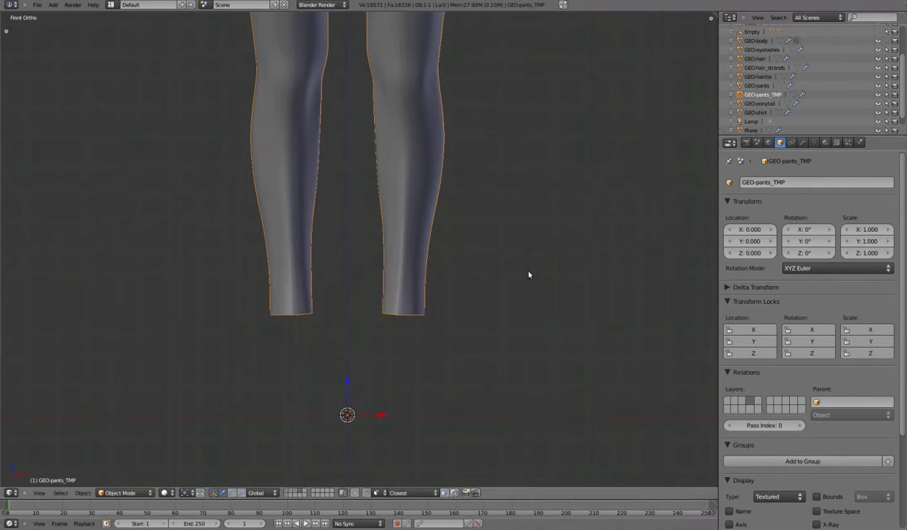
left_click(803, 143)
left_click(885, 215)
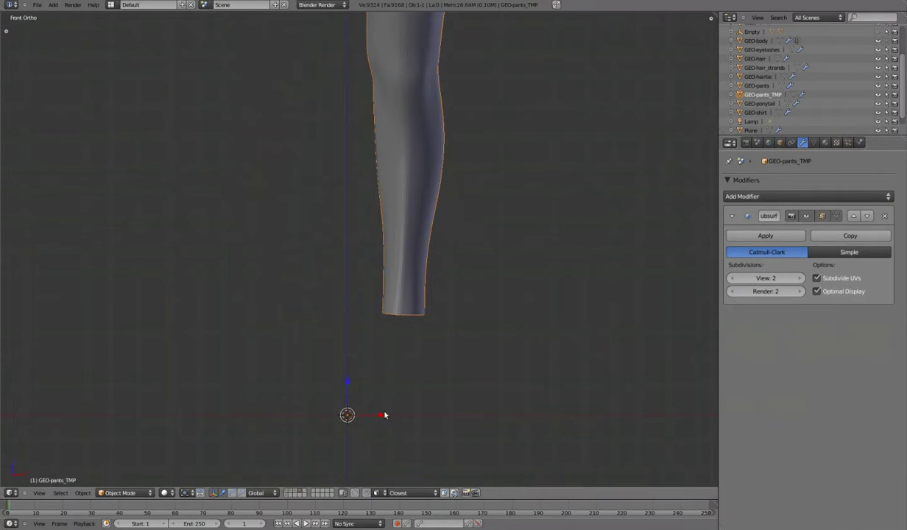
left_click_drag(385, 415, 326, 409)
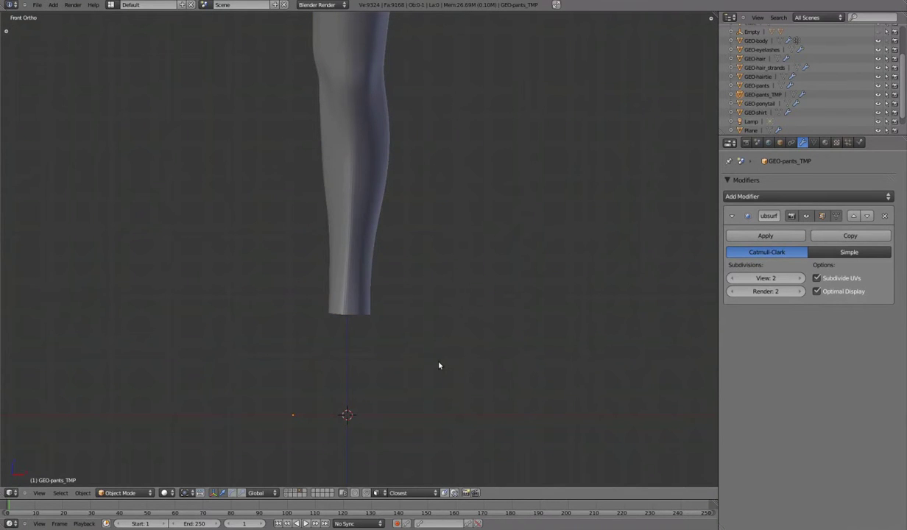
key("KP_3")
Step: Replace the old background images with boot_side_a.png at size 3.620, aligned to the leg in Right view
key("n")
left_click(603, 405, "ctrl")
left_click(694, 150)
left_click(694, 150)
left_click(694, 150)
left_click(694, 151)
left_click(630, 126)
left_click(641, 190)
double_click(147, 68)
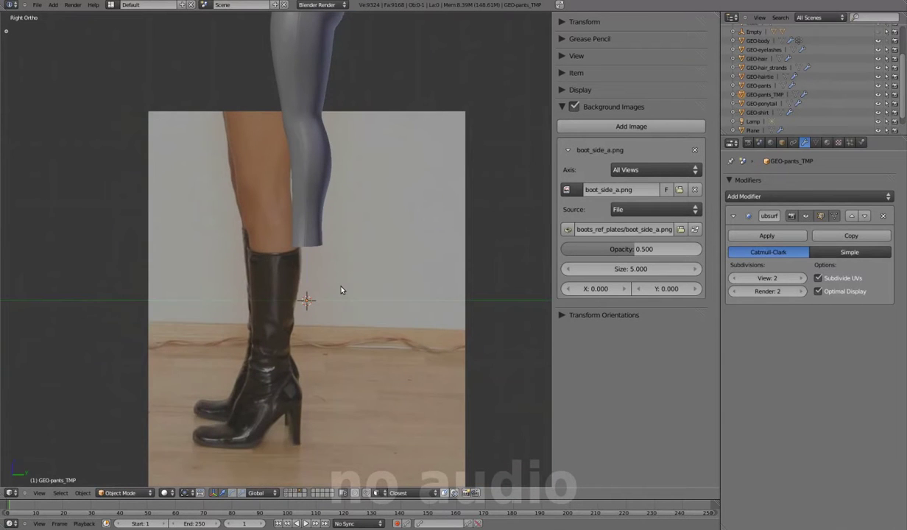
mouse_move(639, 275)
left_mouse_down()
mouse_move(572, 281)
mouse_move(611, 289)
left_mouse_up()
left_click_drag(666, 289, 674, 289)
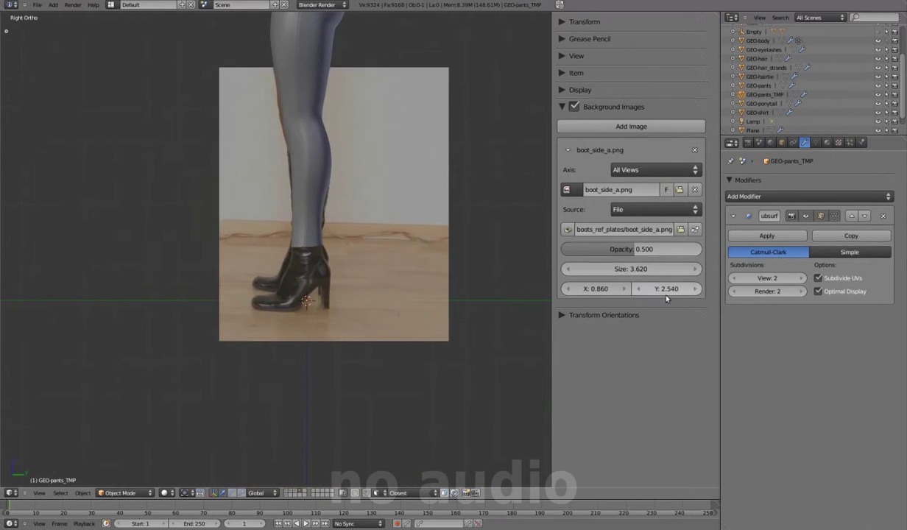
scroll(417, 305, "up", 2)
middle_click_drag(417, 305, 385, 294, "shift")
left_click(655, 169)
left_click(451, 157)
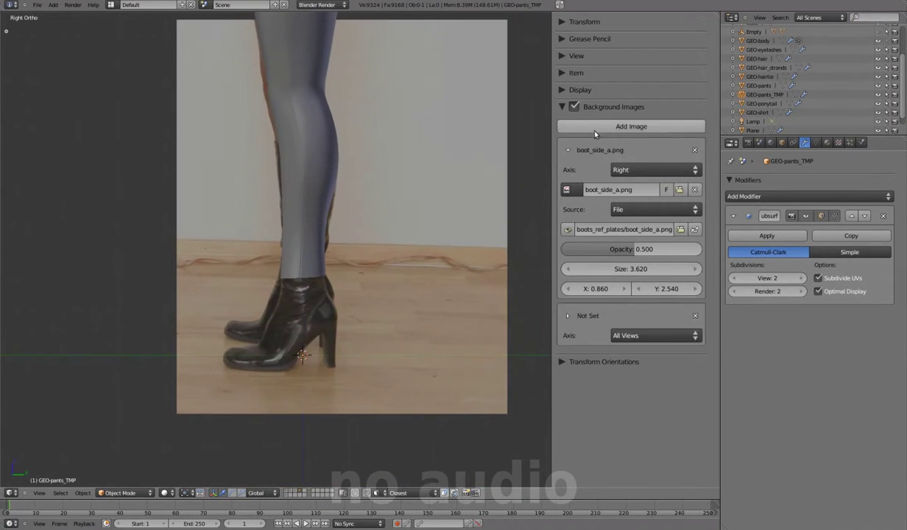
Step: Add boot_front_a.png as a Front-view background, size 3.62, X offset 1.010, Y offset 2.54
left_click(631, 126)
left_click(662, 355)
left_click(40, 115)
double_click(162, 93)
key("KP_1")
left_click(631, 435)
type("3.62")
key("Tab")
type("0.86")
key("Tab")
type("2.54")
left_click_drag(615, 457, 638, 457)
left_click(655, 332)
left_click(499, 307)
Step: Add boot_back_a.png as a Back-view background, size 3.62, offsets 0.86 and 2.54
key("ctrl+KP_1")
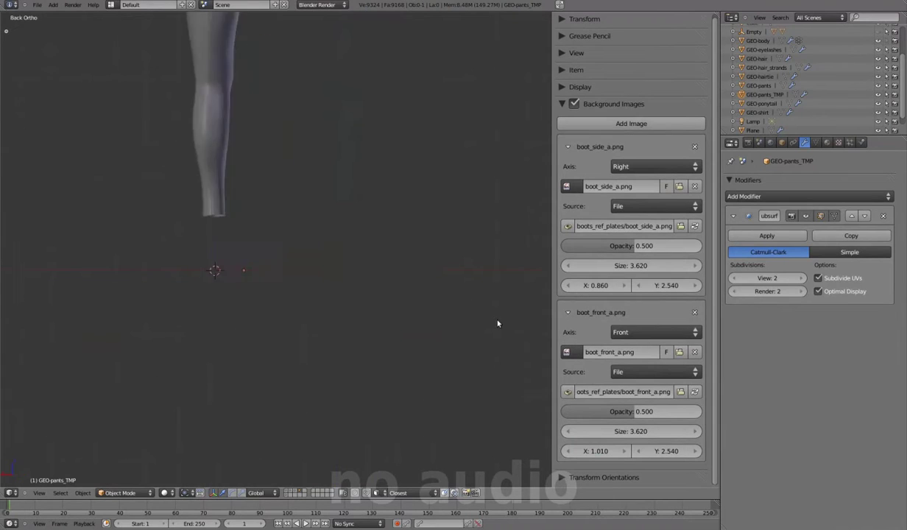
left_click(631, 123)
left_click(651, 470)
double_click(162, 67)
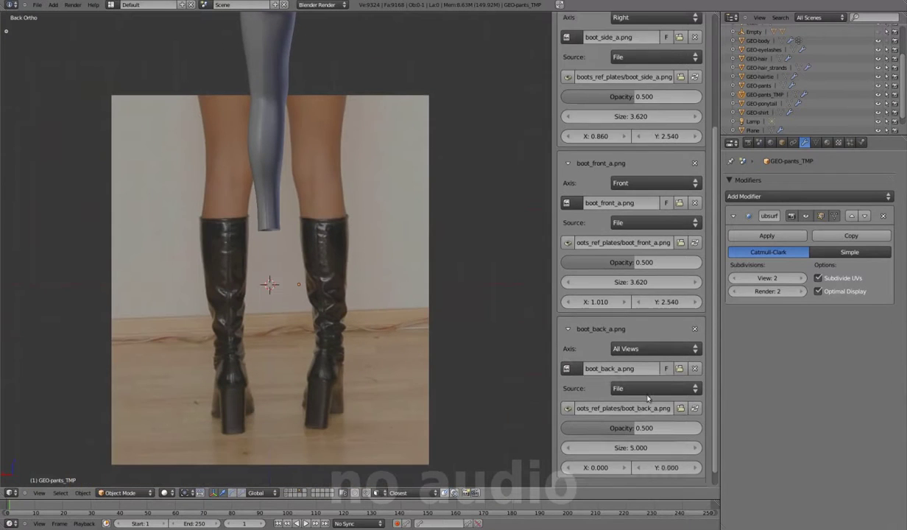
left_click(654, 332)
left_click(633, 295)
left_click(631, 432)
type("3.62")
key("Tab")
type("0.86")
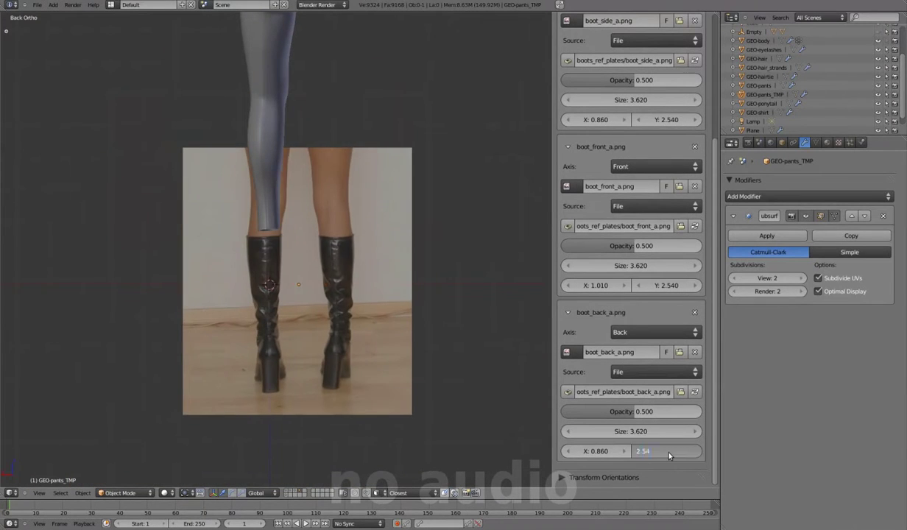
key("Return")
Step: Check the right side view and browse the boots_ref_plates folder for another side reference
scroll(416, 309, "up", 3)
key("ctrl+KP_3")
scroll(416, 309, "down", 2)
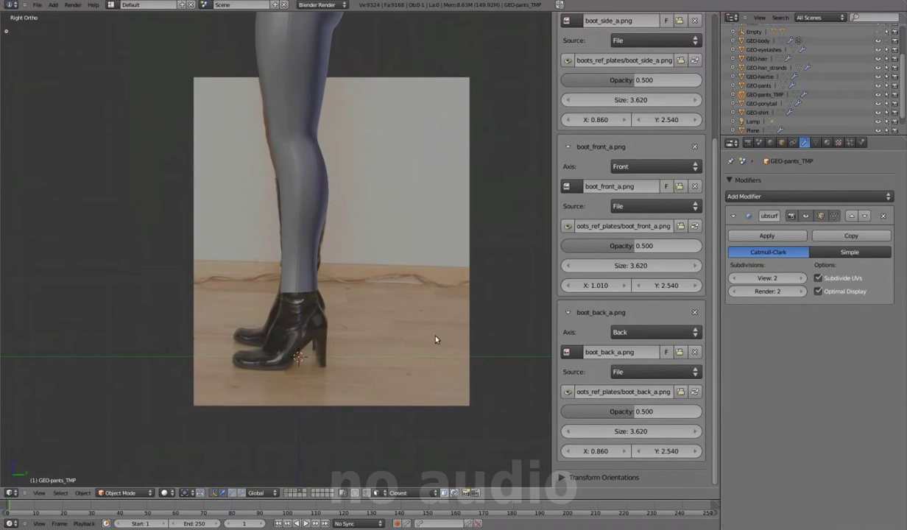
scroll(711, 416, "up", 5)
left_click(680, 189)
Step: Try boot_side_b.png as the side background, then revert to boot_side_a.png
left_click(32, 116)
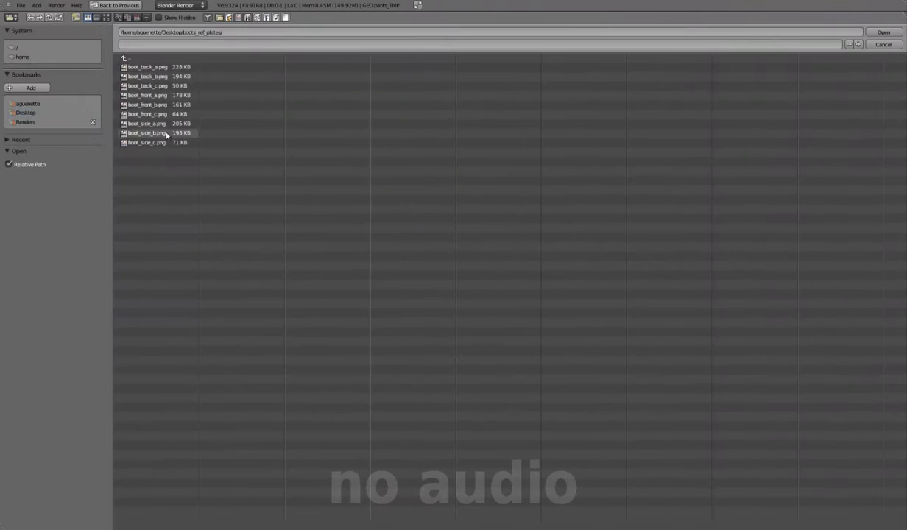
double_click(168, 140)
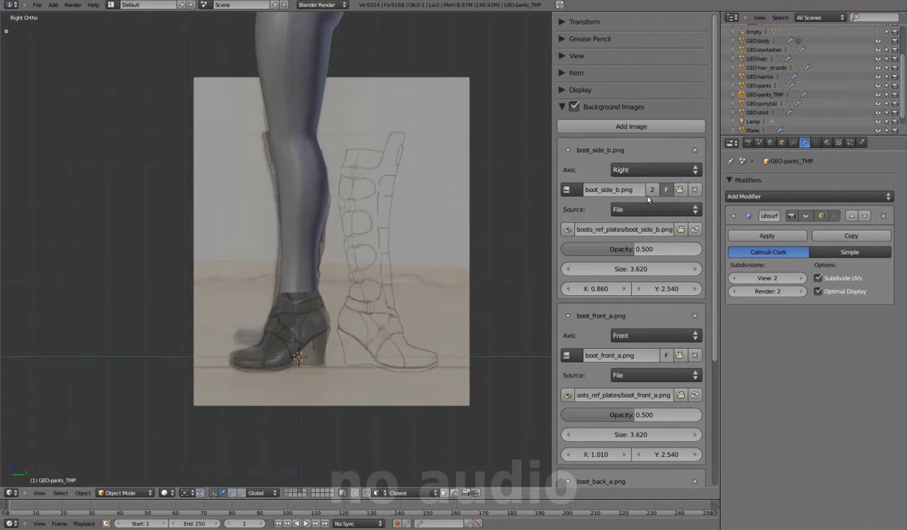
left_click(566, 190)
left_click(604, 301)
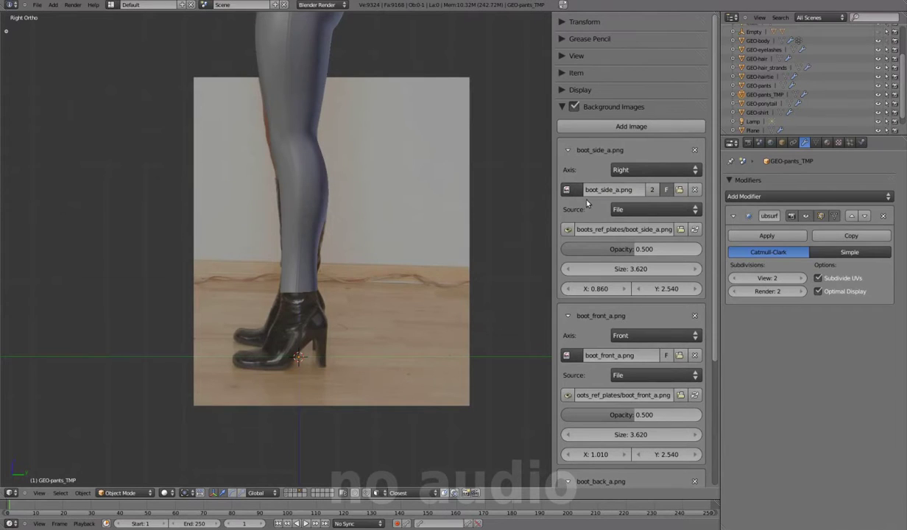
Step: Try boot_side_c.png, revert to boot_side_a.png and collapse the side image panel
left_click(680, 190)
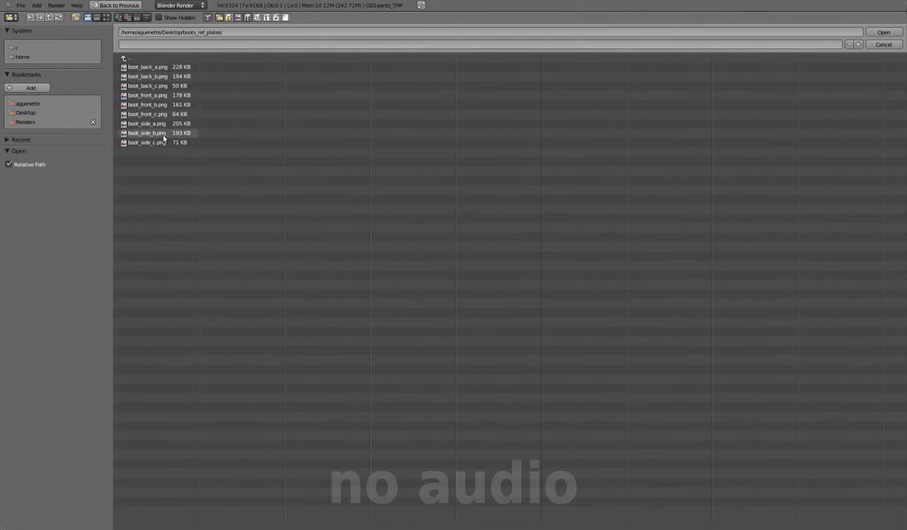
left_click(884, 33)
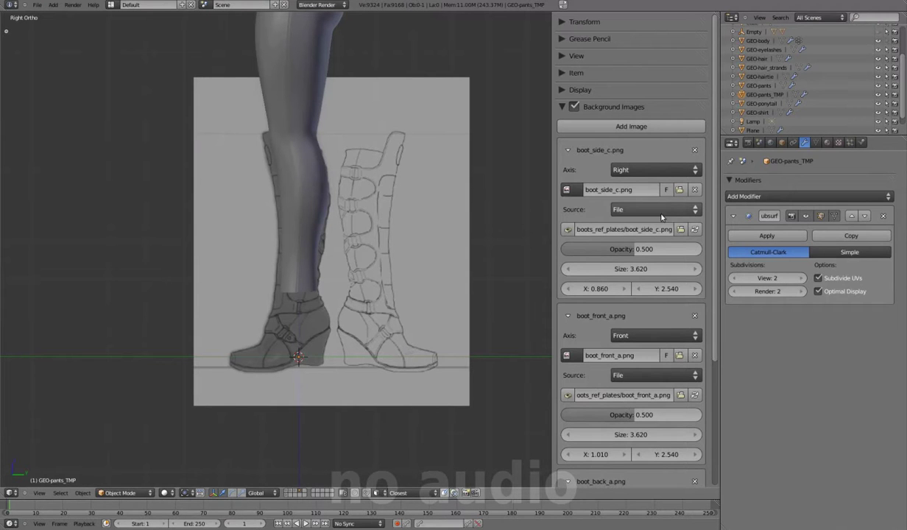
left_click(572, 194)
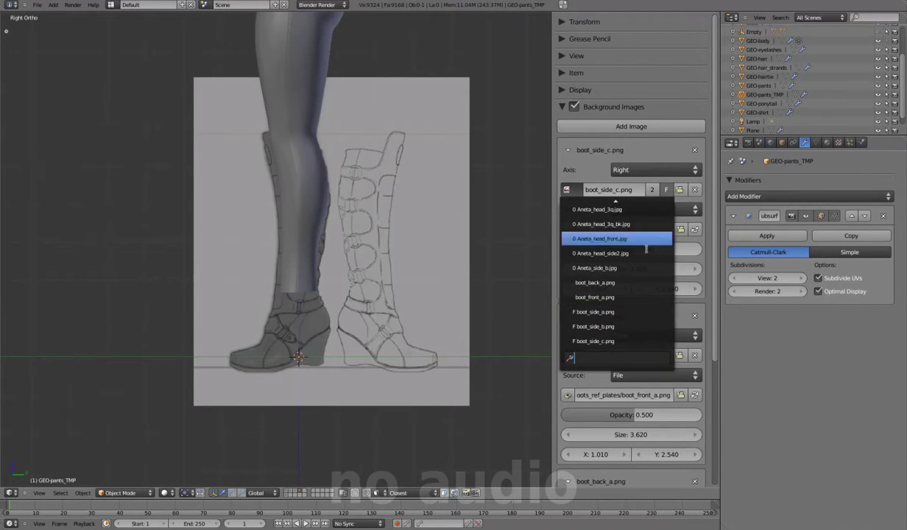
left_click(644, 310)
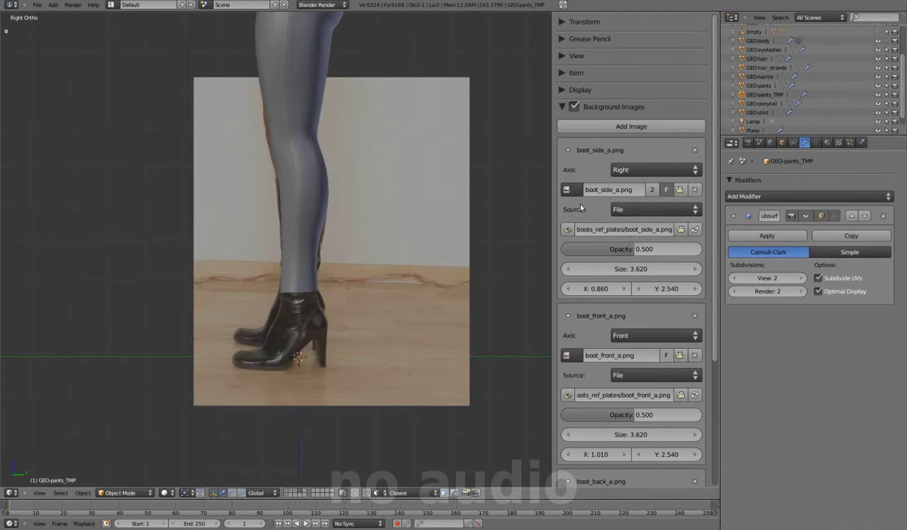
left_click(568, 150)
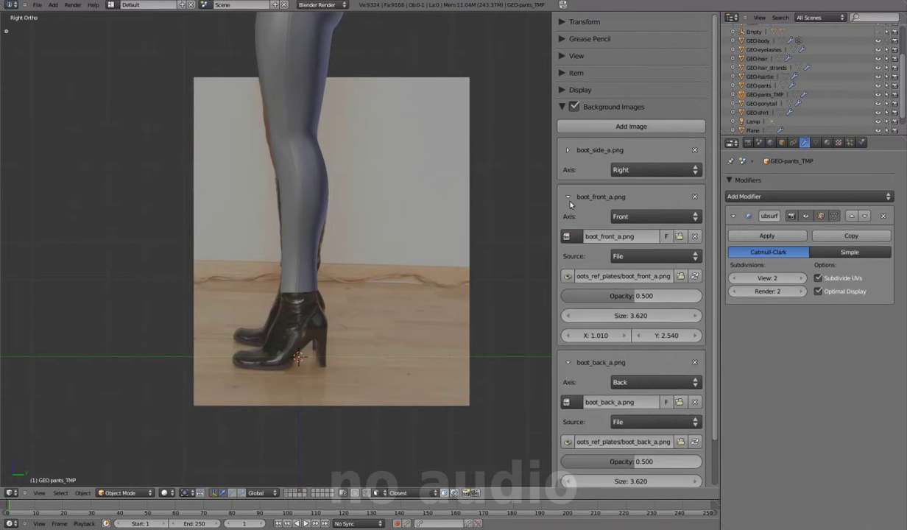
Step: Try boot_front_b.png and boot_front_c.png as the front reference, then revert to boot_front_a.png
key("KP_1")
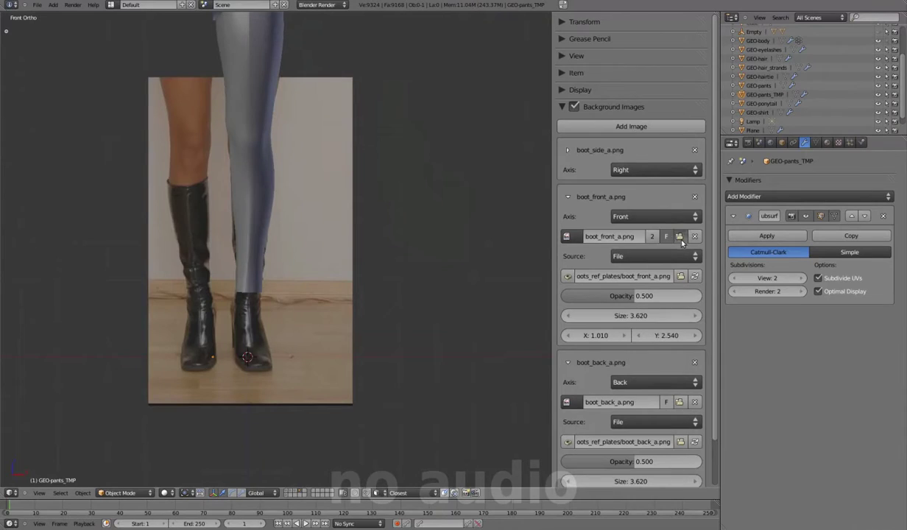
left_click(681, 243)
double_click(172, 111)
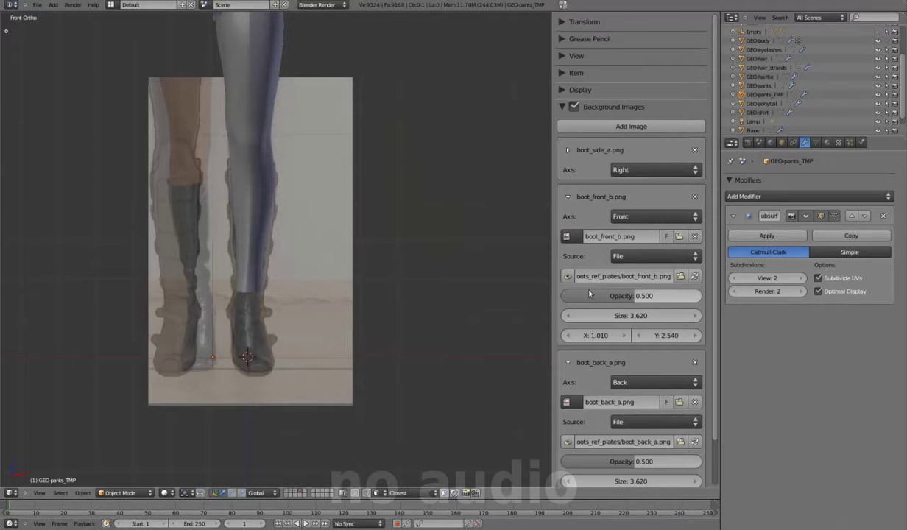
left_click(679, 236)
double_click(146, 70)
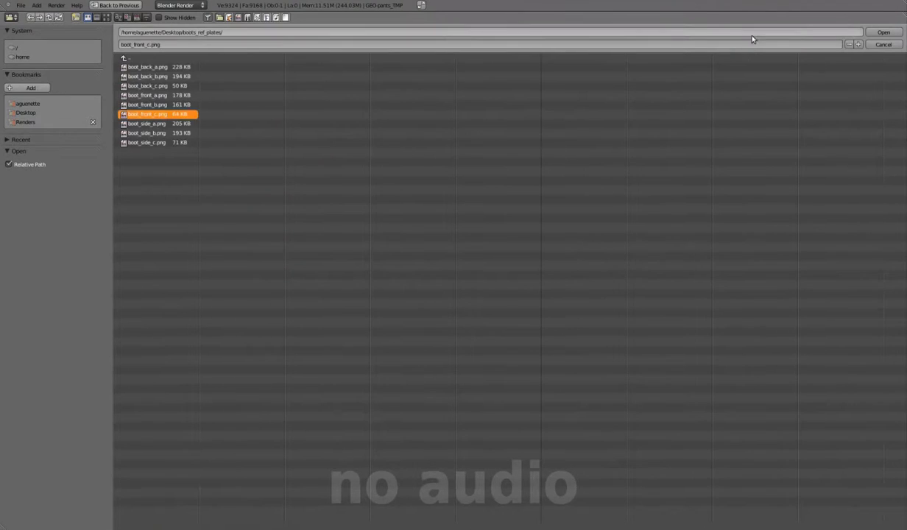
double_click(152, 115)
left_click(568, 236)
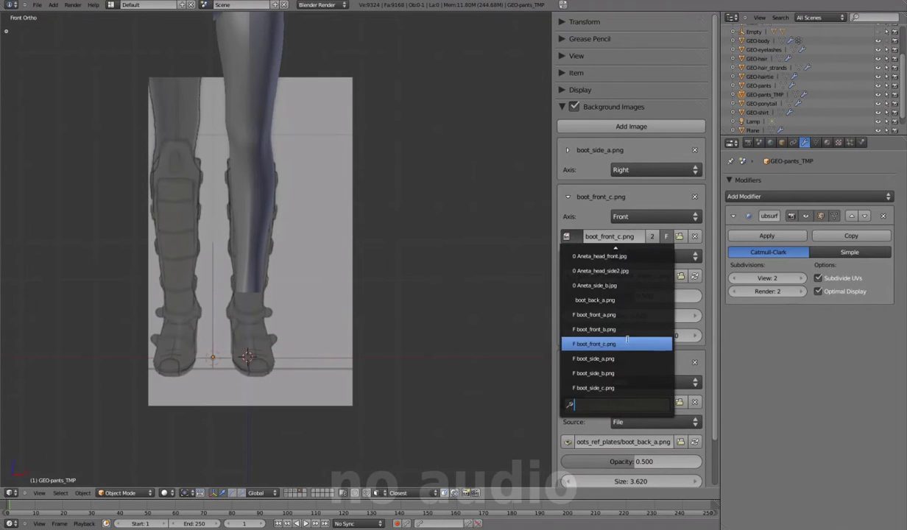
left_click(566, 236)
left_click(593, 314)
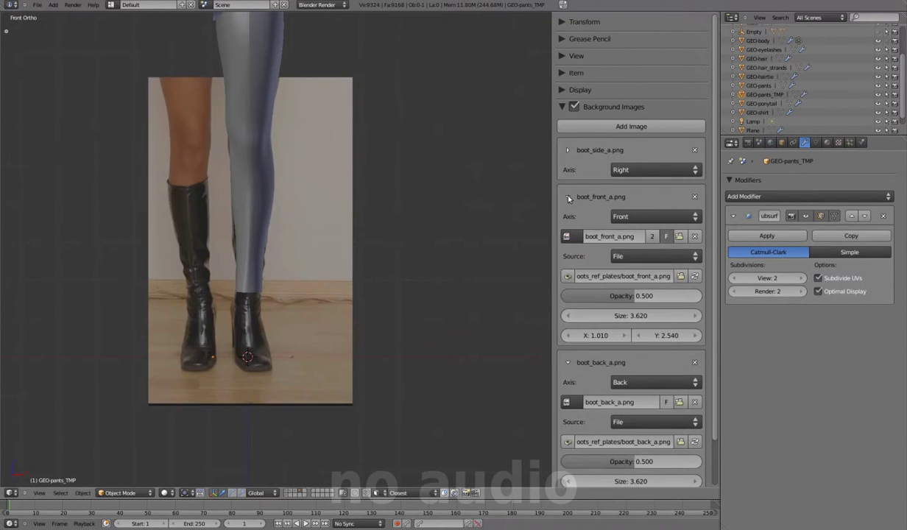
left_click(568, 197)
Step: Try boot_back_b.png and boot_back_c.png as the back reference, then settle on boot_back_a.png
key("ctrl+KP_1")
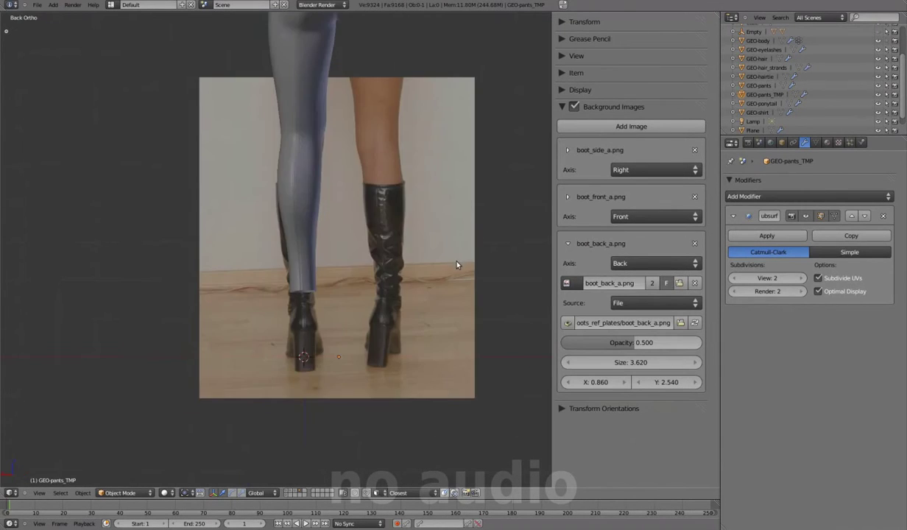
left_click(679, 283)
left_click(146, 66)
double_click(147, 76)
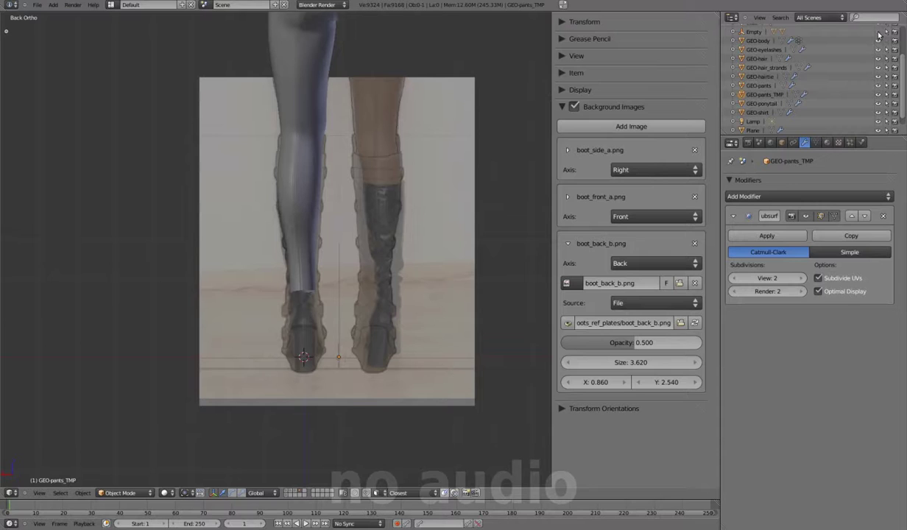
left_click(679, 284)
left_click(28, 113)
left_click(146, 67)
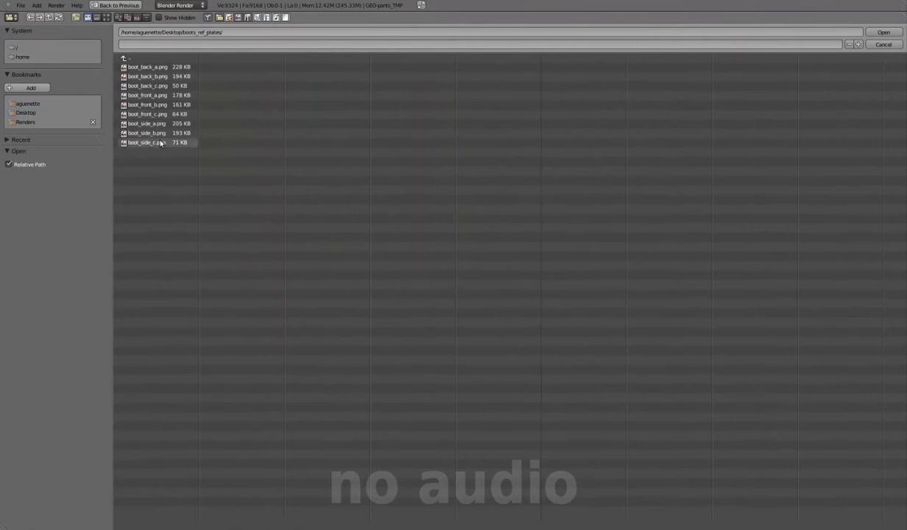
key("Return")
left_click(567, 284)
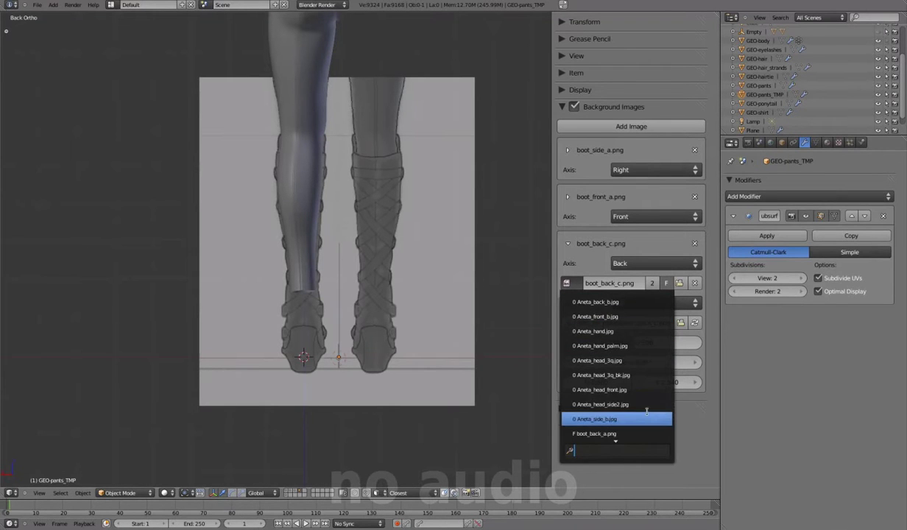
left_click(566, 283)
left_click(599, 344)
Step: Collapse the background settings, hide the sidebar and check the side and front views
left_click(567, 242)
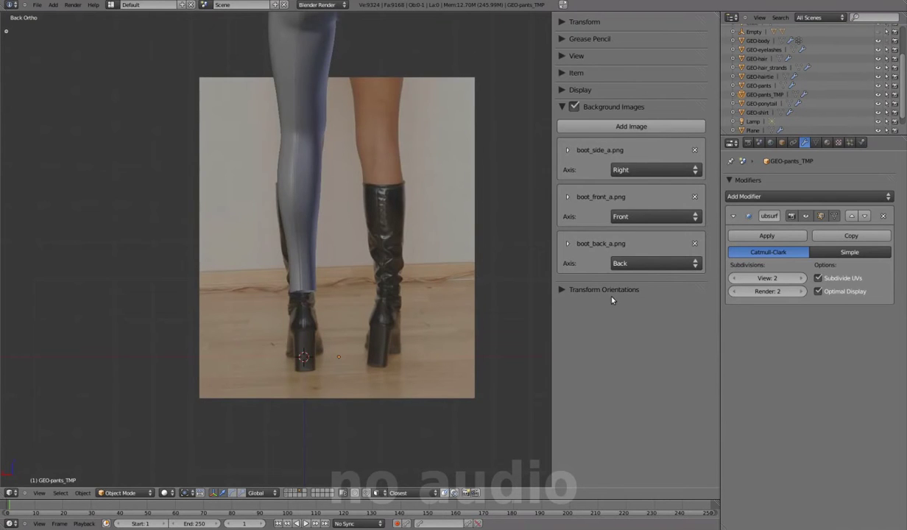
key("n")
key("KP_3")
key("KP_1")
Step: Separate the lower leg of GEO-pants_TMP into its own object and fatten it outward
scroll(636, 315, "up", 3)
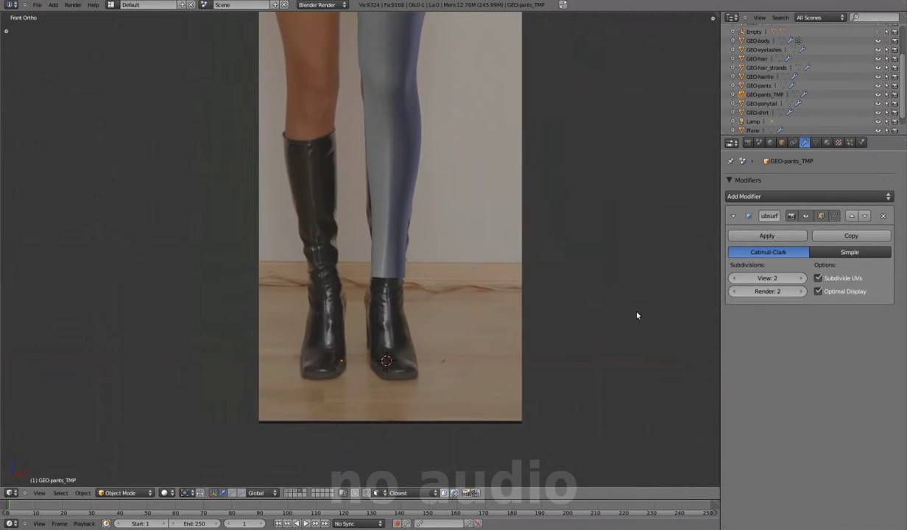
left_click_drag(720, 303, 745, 304)
right_click(421, 197)
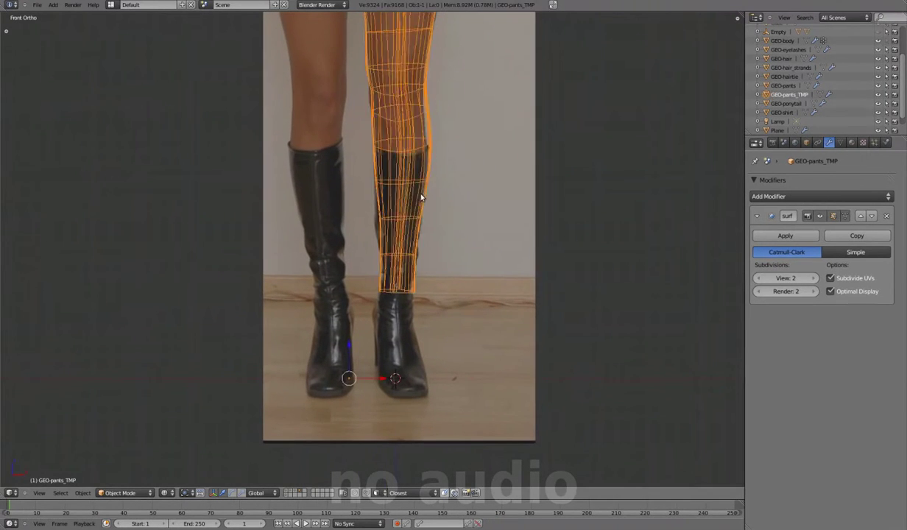
key("Tab")
key("c")
left_click_drag(415, 197, 401, 287)
key("KP_3")
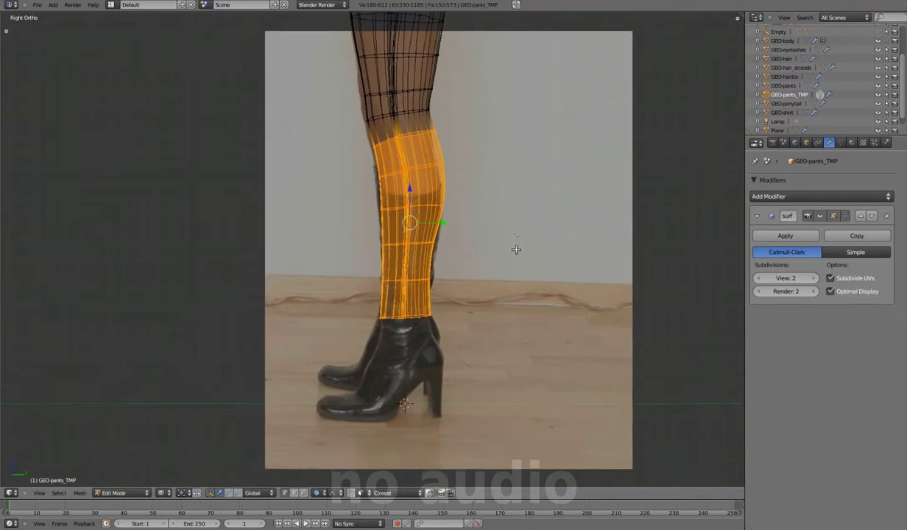
key("p")
left_click(501, 254)
key("Tab")
right_click(413, 221)
key("Tab")
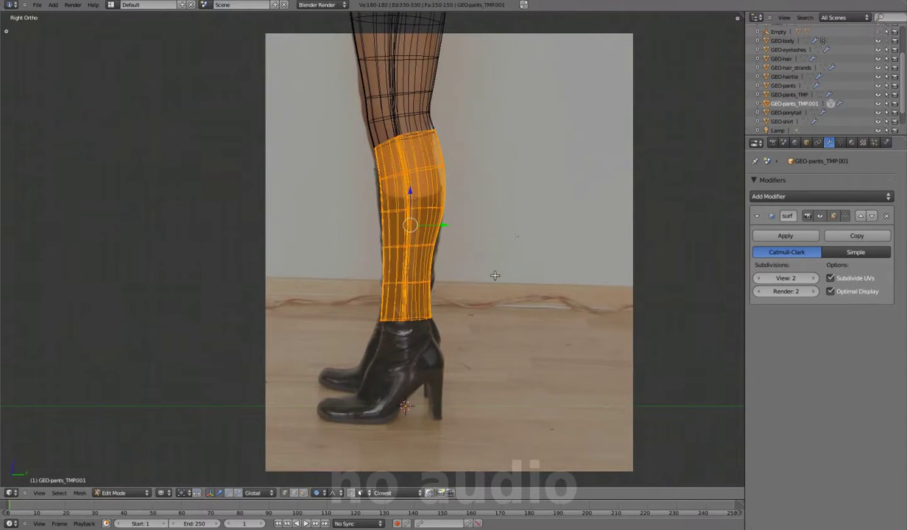
key("alt+s")
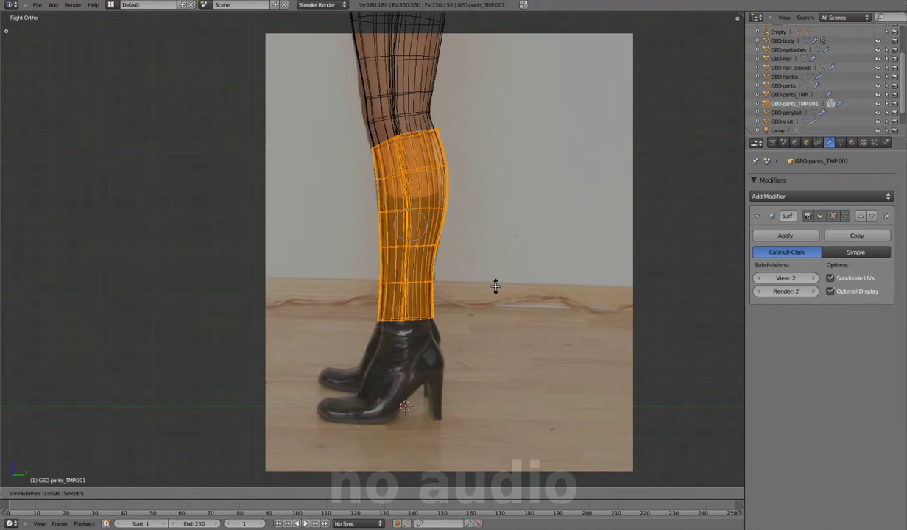
left_click(494, 286)
Step: Dissolve two vertical edge loops on the lower-leg mesh
mouse_move(480, 279)
middle_mouse_down()
mouse_move(493, 317)
mouse_move(472, 273)
mouse_move(425, 260)
middle_mouse_up()
key("Tab")
scroll(425, 261, "up", 3)
key("Tab")
right_click(377, 199, "alt")
key("x")
left_click(512, 204)
right_click(502, 168, "alt")
key("x")
left_click(495, 167)
mouse_move(514, 184)
middle_mouse_down()
mouse_move(480, 232)
mouse_move(570, 302)
middle_mouse_up()
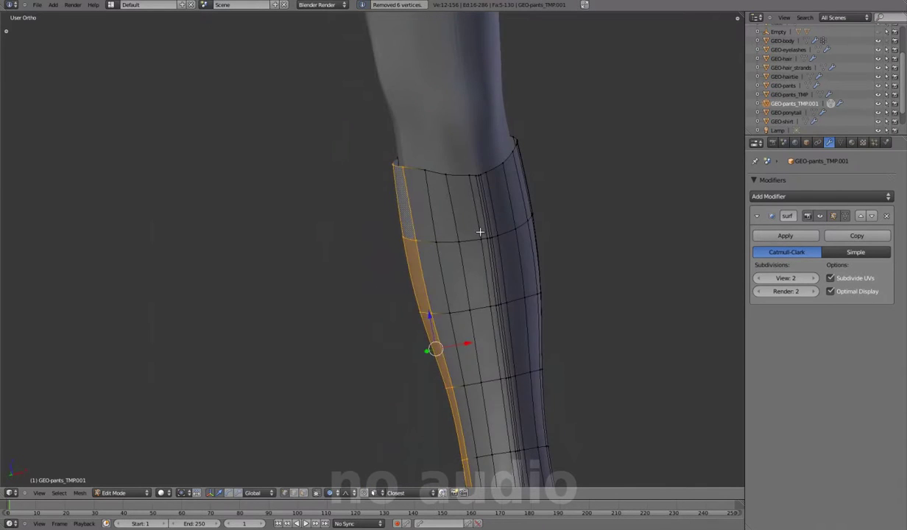
Step: Dissolve one more vertical edge loop to reduce the leg's vertical loops
key("a")
right_click(427, 127, "alt")
mouse_move(541, 139)
middle_mouse_down()
mouse_move(482, 153)
mouse_move(569, 265)
mouse_move(405, 188)
mouse_move(539, 213)
mouse_move(523, 313)
middle_mouse_up()
key("ctrl+z")
key("a")
right_click(462, 138, "alt")
key("x")
left_click(494, 181)
key("a")
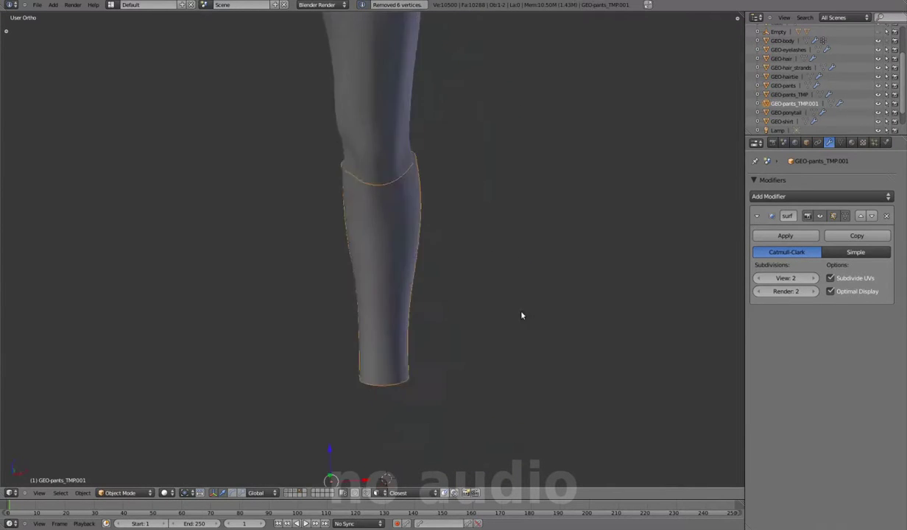
Step: Flatten the top knee loop with a Z scale of 0 and tilt it to match the boot photo
right_click(434, 163, "alt")
key("KP_3")
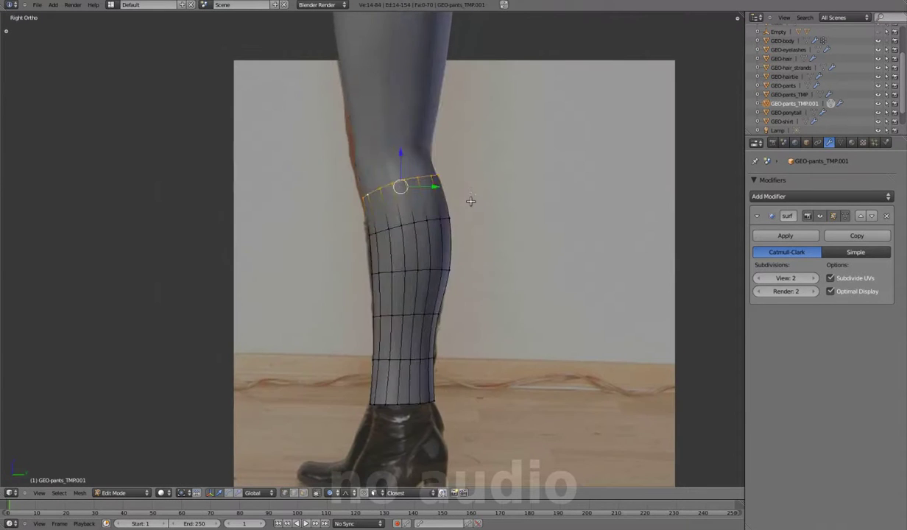
key("z")
key("s")
key("z")
key("0")
key("Return")
scroll(449, 186, "up", 3)
key("s")
key("z")
key("r")
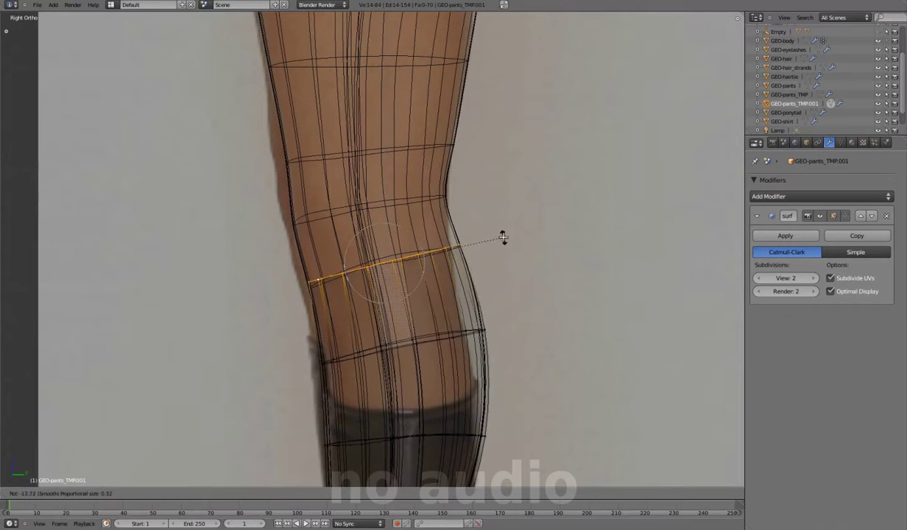
left_click(510, 231)
key("z")
mouse_move(506, 269)
middle_mouse_down()
mouse_move(421, 303)
mouse_move(457, 250)
middle_mouse_up()
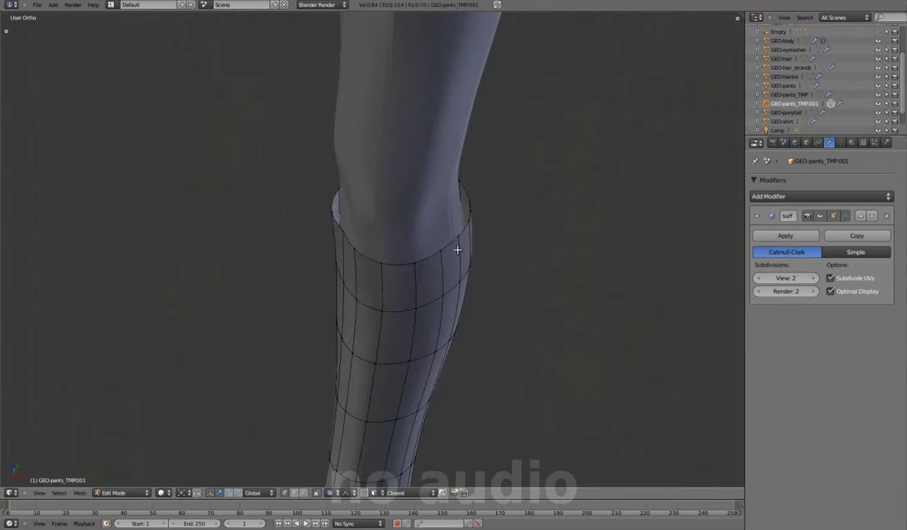
mouse_move(541, 232)
middle_mouse_down()
mouse_move(494, 277)
mouse_move(515, 268)
mouse_move(434, 285)
middle_mouse_up()
key("Tab")
Step: Assign the base_col material to the lower-leg piece
left_click(851, 142)
left_click(756, 220)
left_click(769, 237)
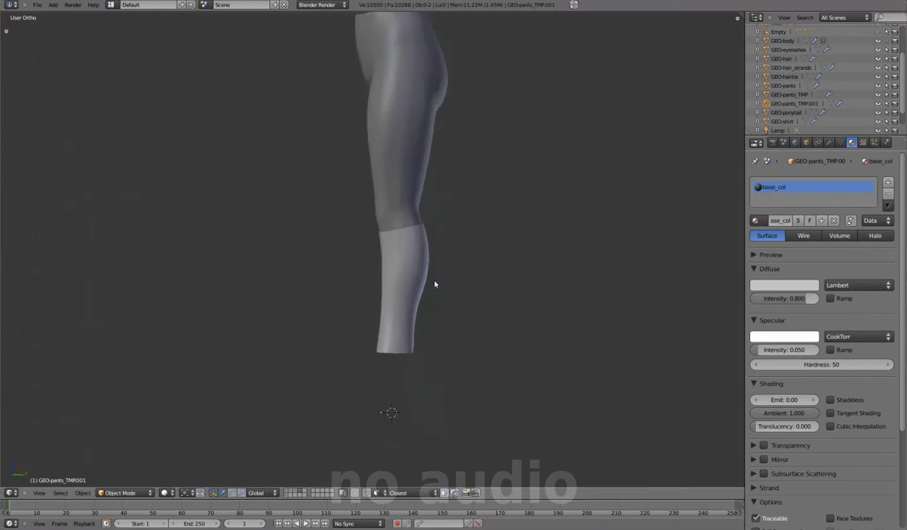
scroll(434, 285, "up", 3)
key("KP_3")
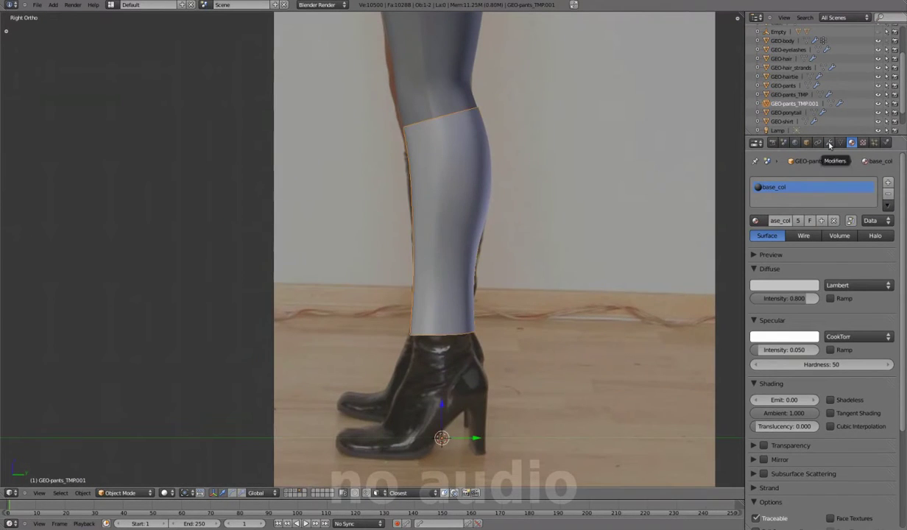
Step: Set the leg piece to flat shading from the tool shelf
left_click(829, 144)
left_click(820, 216)
key("t")
left_click(110, 176)
key("t")
Step: Rename the leg object to GEO-boot in the Object settings
key("Tab")
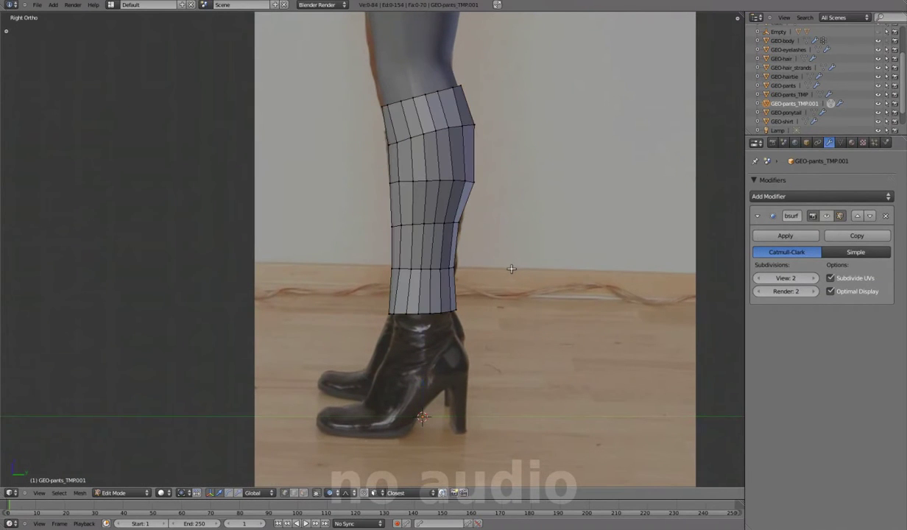
left_click(806, 142)
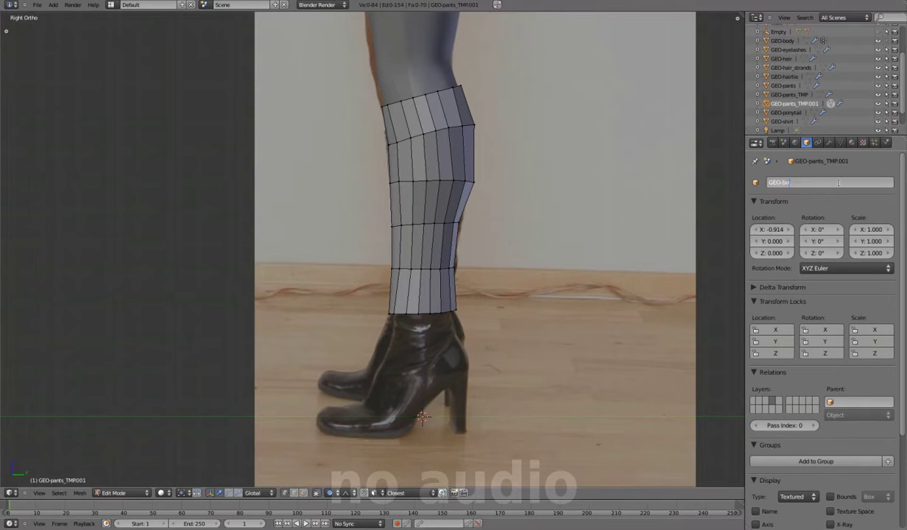
scroll(480, 363, "up", 5)
Step: Extrude the shaft's bottom loop down to the ankle and flatten it with S Z 0
left_click(458, 243, "alt")
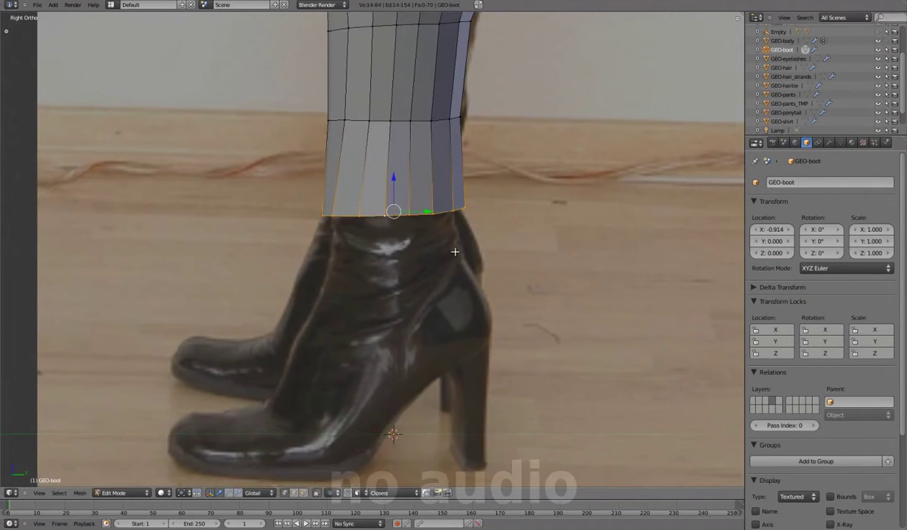
key("e")
key("z")
left_click(461, 314)
key("z")
key("g")
key("z")
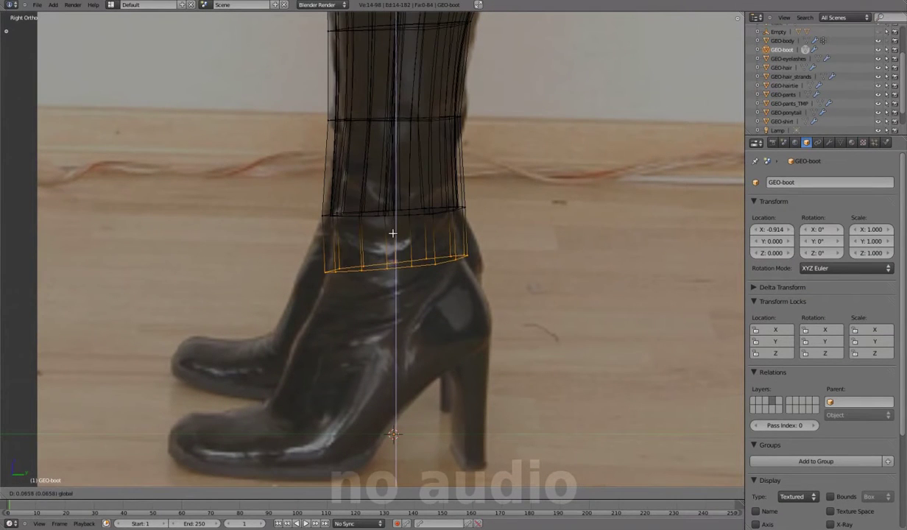
left_click(392, 231)
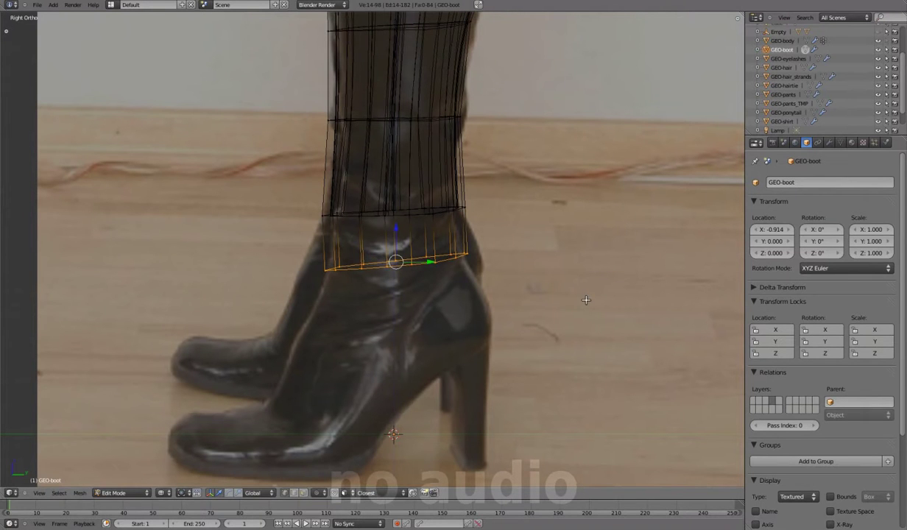
key("s")
key("z")
key("0")
key("Return")
Step: Select one half of the boot from the back view, delete it, and leave Edit Mode
key("KP_1")
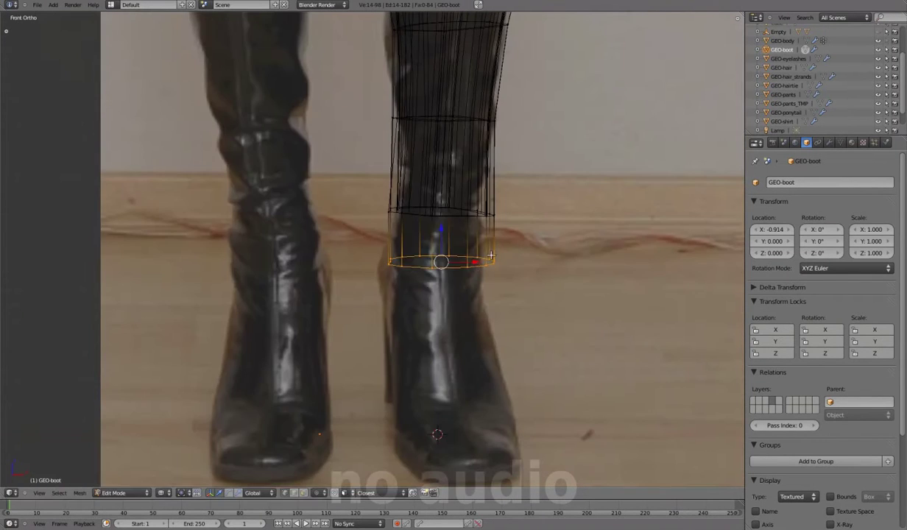
key("ctrl+KP_1")
key("z")
key("z")
key("a")
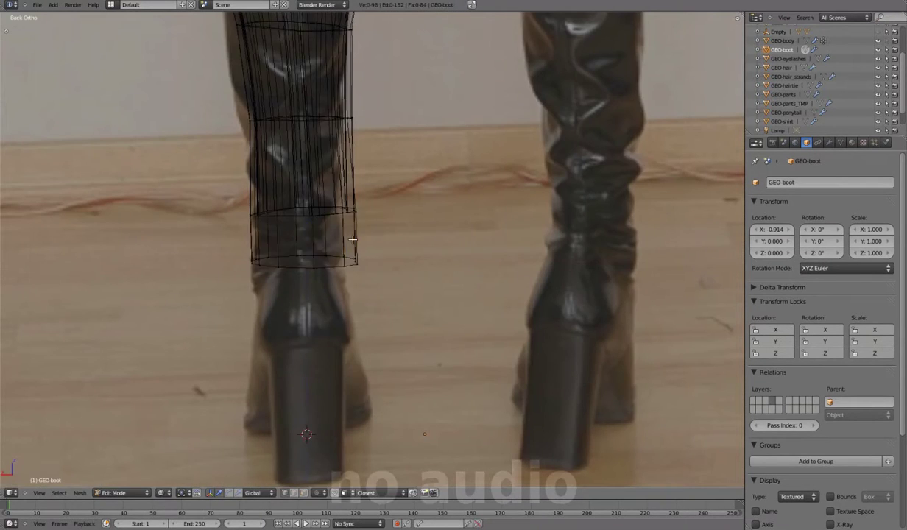
key("KP_3")
scroll(547, 298, "down", 3)
key("KP_1")
key("z")
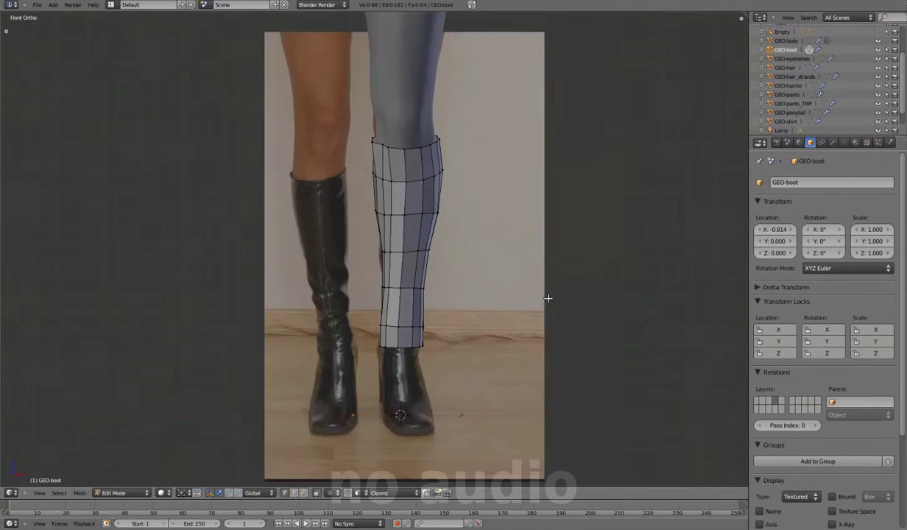
key("KP_3")
key("ctrl+KP_1")
key("z")
key("z")
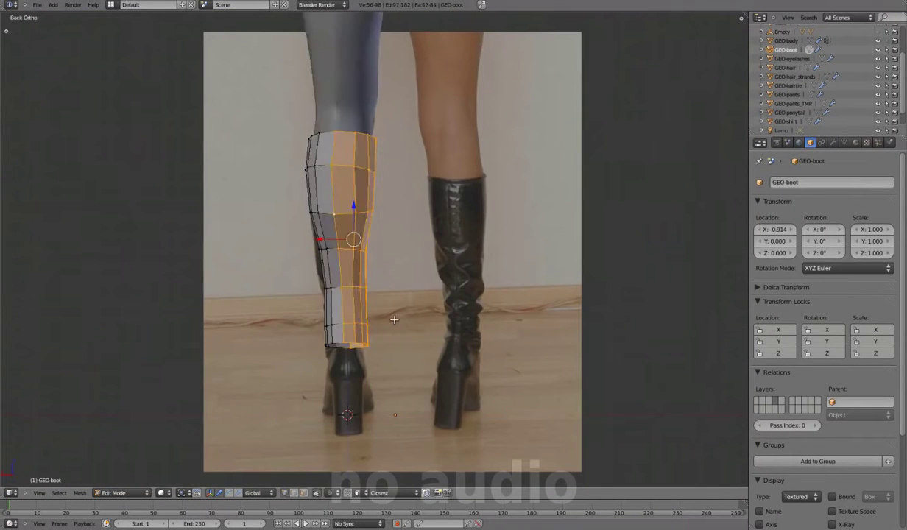
key("KP_1")
key("ctrl+Tab")
key("Tab")
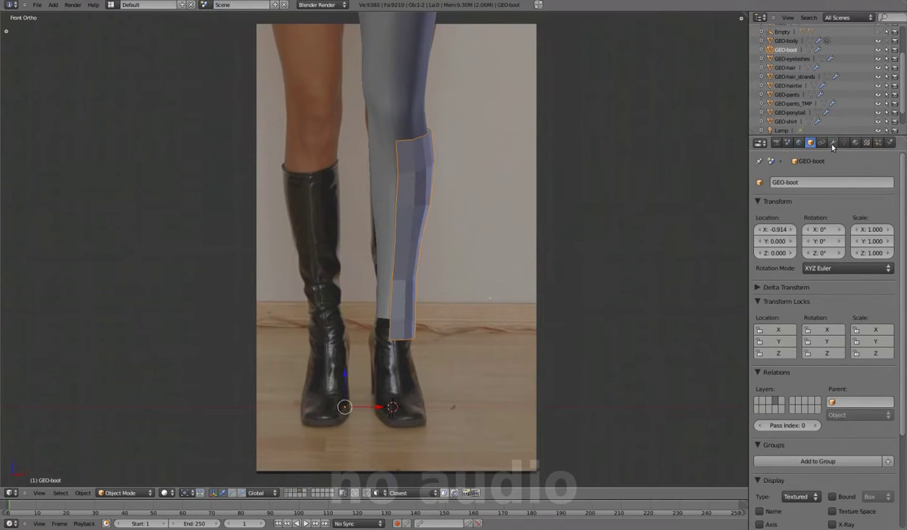
Step: Add a Mirror modifier above the subdivision, with clipping on at the centre seam
left_click(833, 142)
left_click(791, 196)
left_click(676, 315)
left_click(859, 304)
left_click(798, 278)
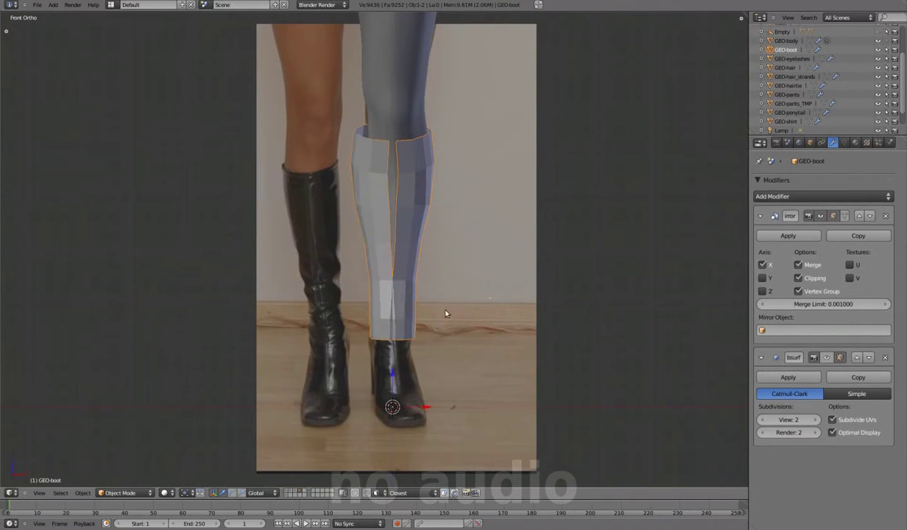
scroll(434, 302, "up", 2)
Step: Shift the boot half sideways and move the centre seam loop along X
key("Tab")
key("g")
key("x")
left_click(427, 206)
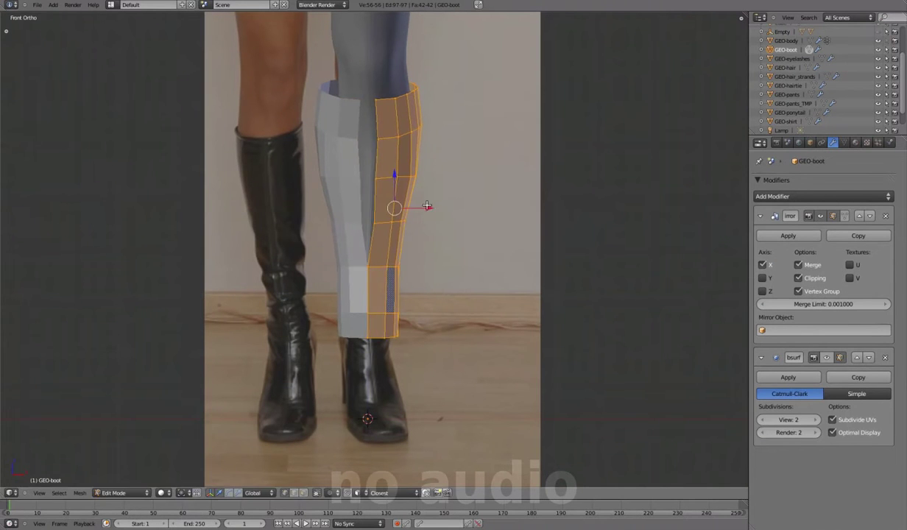
key("a")
right_click(372, 219, "alt")
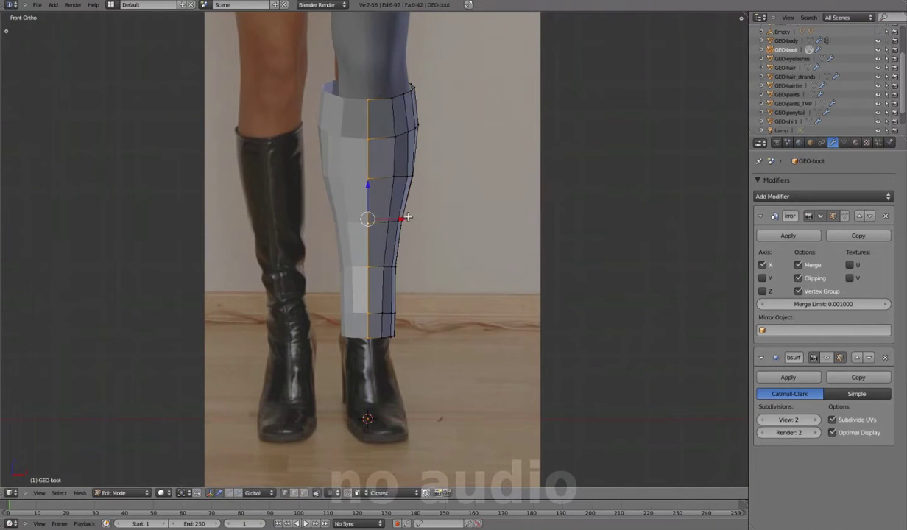
key("ctrl+KP_1")
key("g")
key("x")
left_click(345, 207)
Step: Move the boot's outer edge loop sideways along X in the front view
key("z")
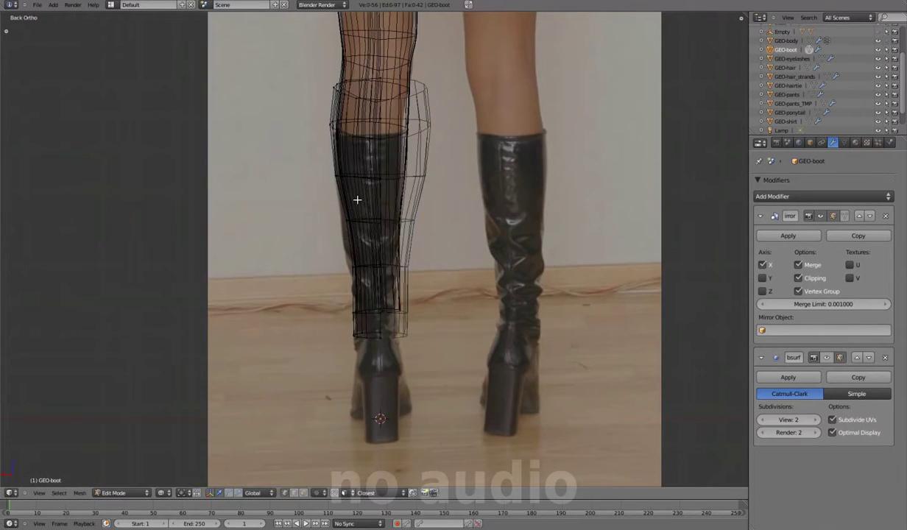
left_click_drag(346, 137, 314, 172)
key("z")
key("KP_1")
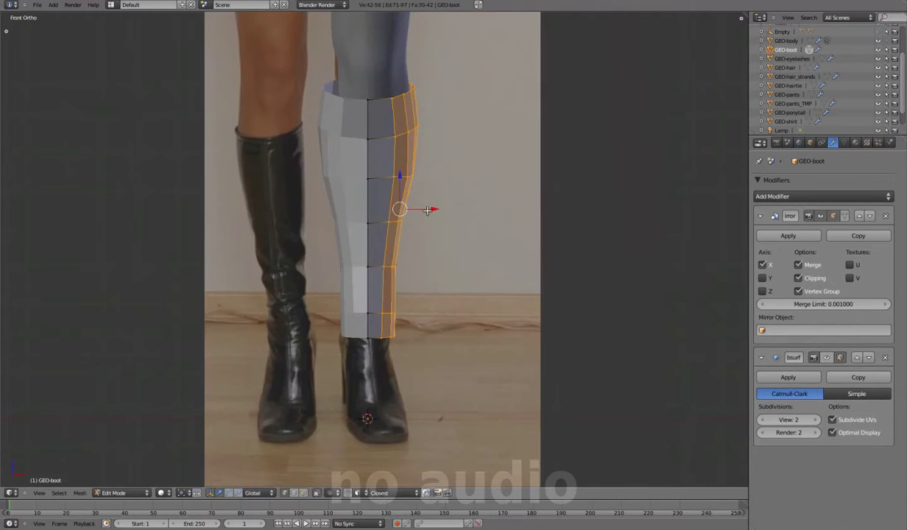
key("g")
key("x")
left_click(428, 206)
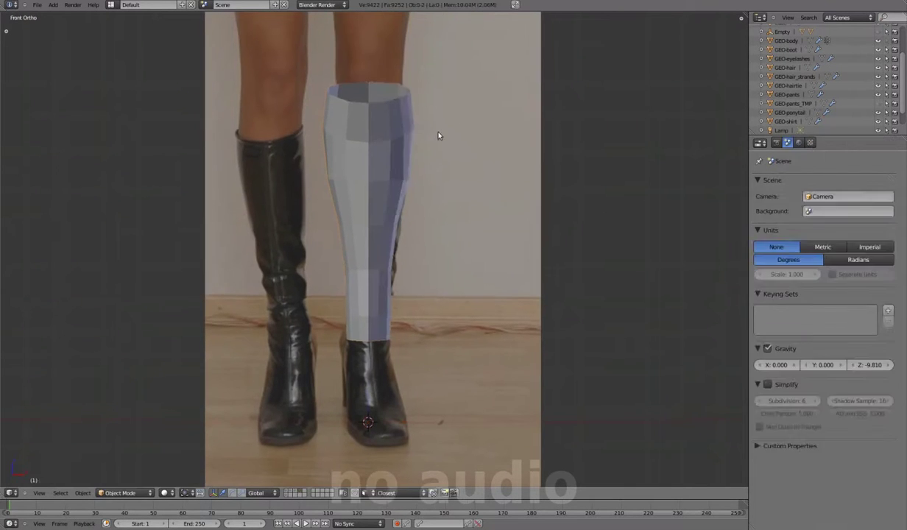
scroll(424, 184, "up", 2)
Step: Edge-slide a vertical loop along the boot, then check it from the right side view
middle_click_drag(426, 200, 470, 239)
key("ctrl+e")
left_click(468, 384)
left_click(476, 319)
mouse_move(476, 320)
middle_mouse_down()
mouse_move(486, 253)
mouse_move(470, 253)
mouse_move(473, 232)
mouse_move(485, 238)
mouse_move(486, 256)
middle_mouse_up()
key("a")
key("KP_3")
scroll(497, 290, "up", 1)
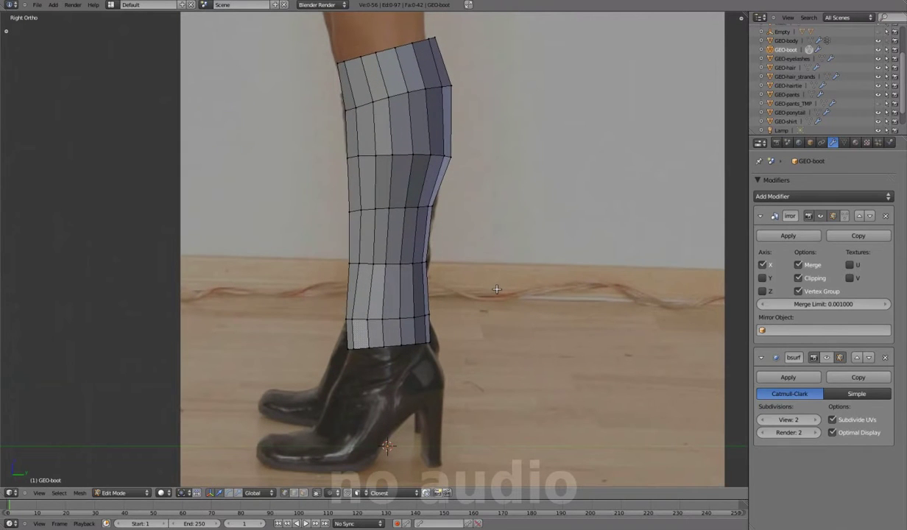
middle_click_drag(497, 289, 518, 180, "shift")
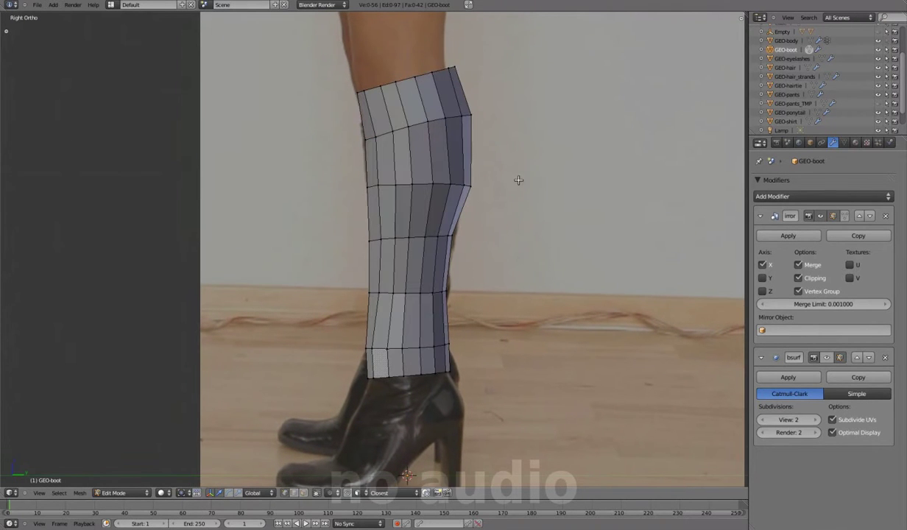
scroll(548, 241, "down", 1)
Step: Swap the side background reference to boot_side_b.png
key("n")
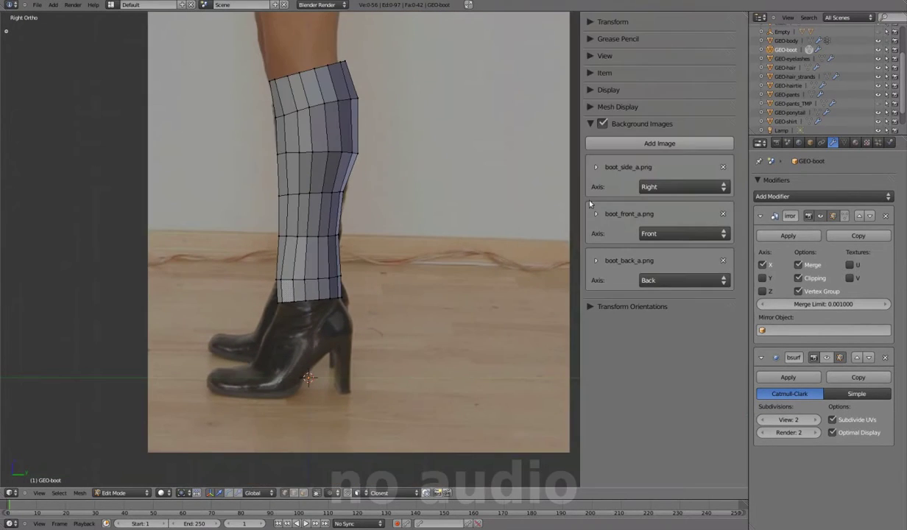
left_click(595, 167)
left_click(595, 206)
left_click(633, 316)
scroll(412, 311, "up", 2)
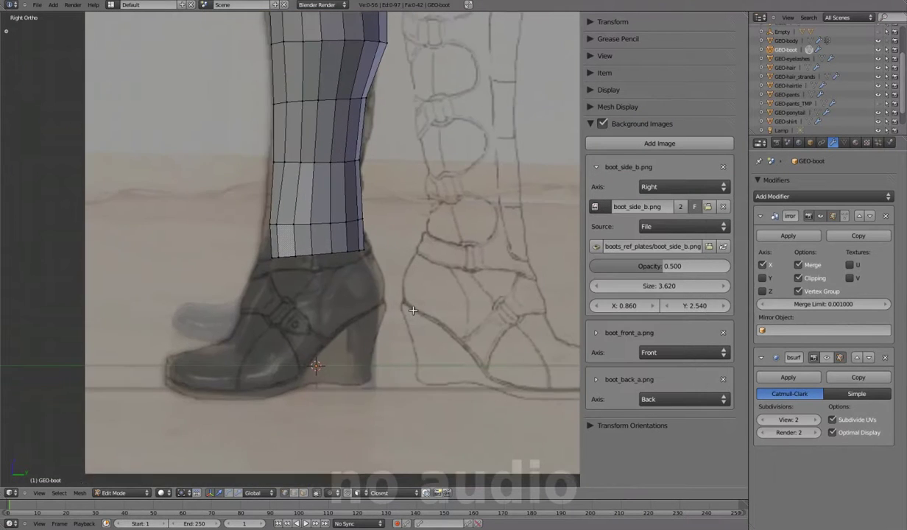
middle_click_drag(413, 311, 381, 308, "shift")
Step: Swap the front background reference to boot_front_b.png in the front view
key("KP_1")
left_click(596, 333)
left_click(595, 371)
left_click(633, 275)
left_click(596, 333)
left_click(596, 167)
Step: Swap the back reference to boot_back_b.png, close the properties shelf, return to side view
left_click(596, 260)
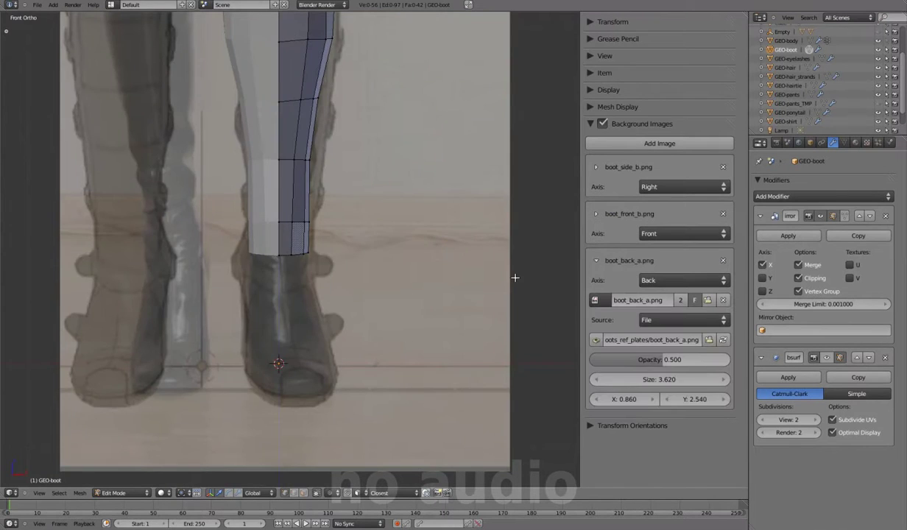
key("ctrl+KP_1")
left_click(595, 299)
left_click(645, 347)
scroll(492, 304, "down", 2)
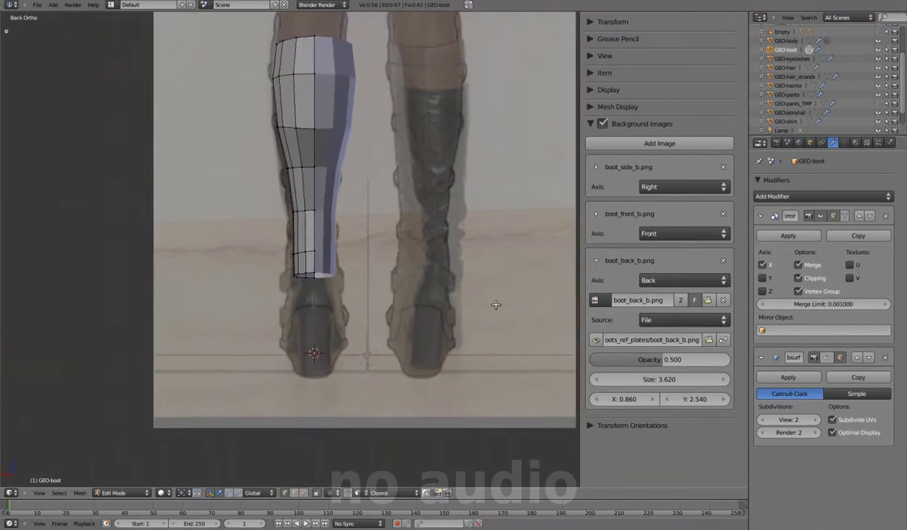
scroll(573, 265, "up", 2)
key("n")
key("KP_3")
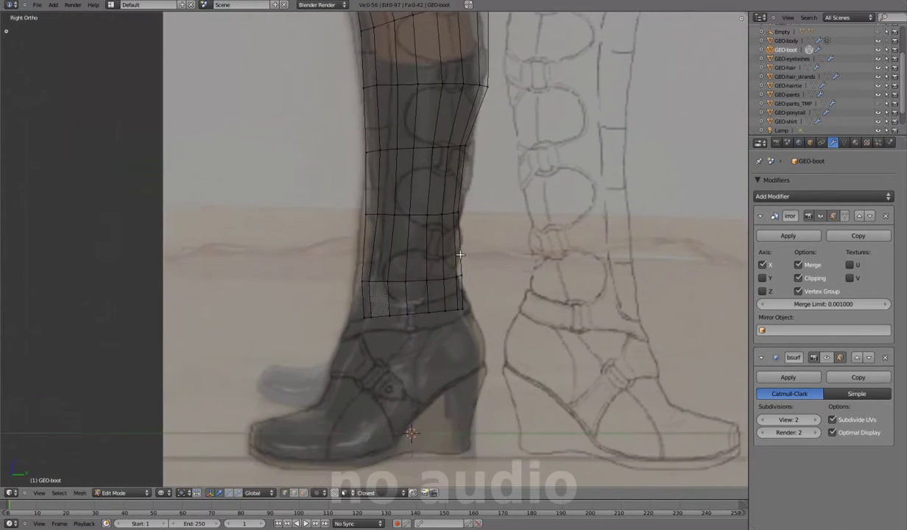
Step: Extrude the lower back edge down over the heel and add an edge loop
scroll(481, 228, "up", 4)
key("c")
left_click_drag(481, 228, 512, 122)
key("e")
left_click(563, 265)
key("ctrl+r")
left_click(542, 231)
Step: Select vertices on the heel panel from the side and back views
key("a")
right_click(486, 186)
right_click(502, 223, "shift")
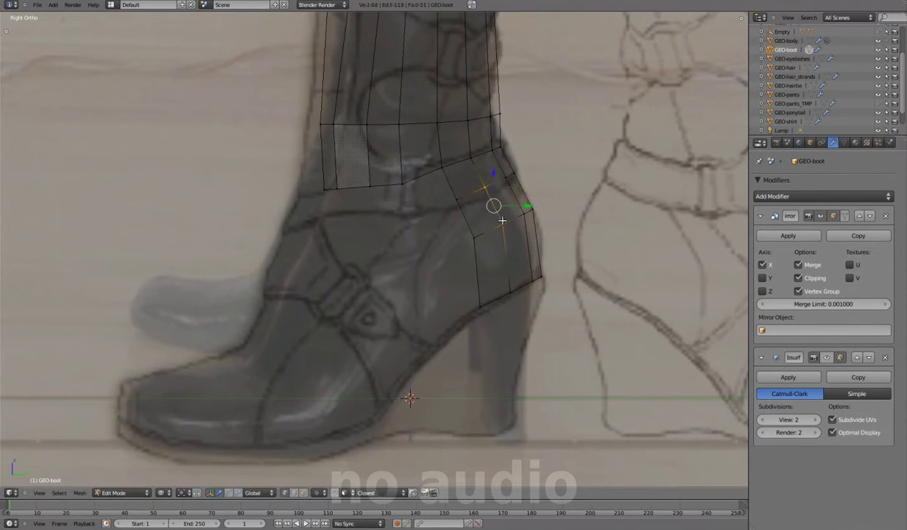
scroll(530, 221, "down", 2)
key("ctrl+KP_1")
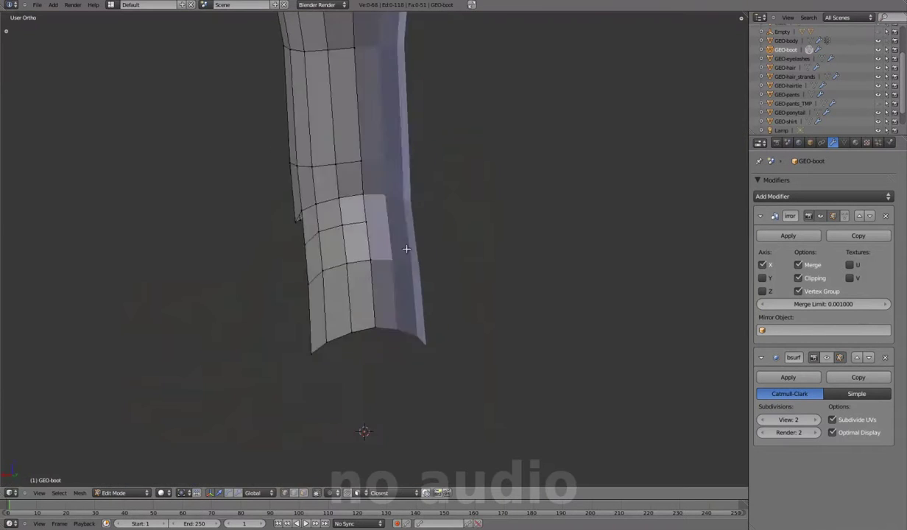
right_click(305, 206)
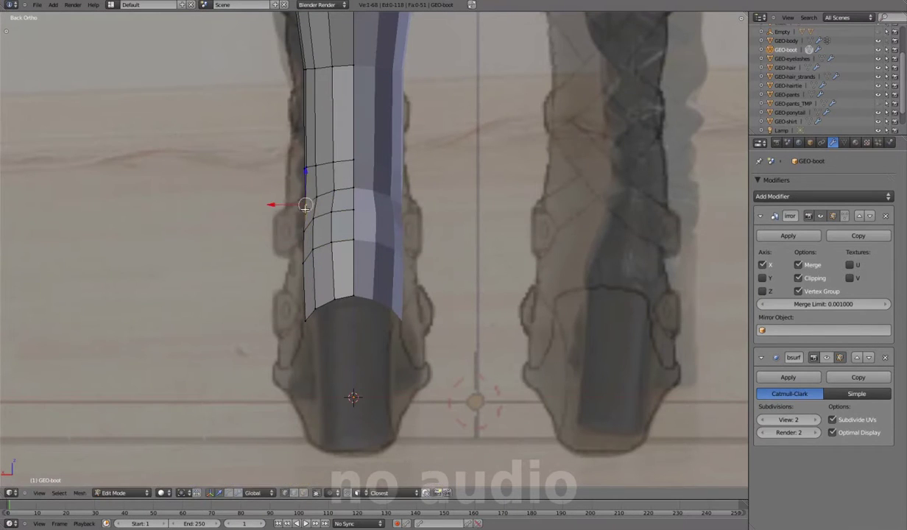
key("KP_3")
scroll(506, 267, "up", 2)
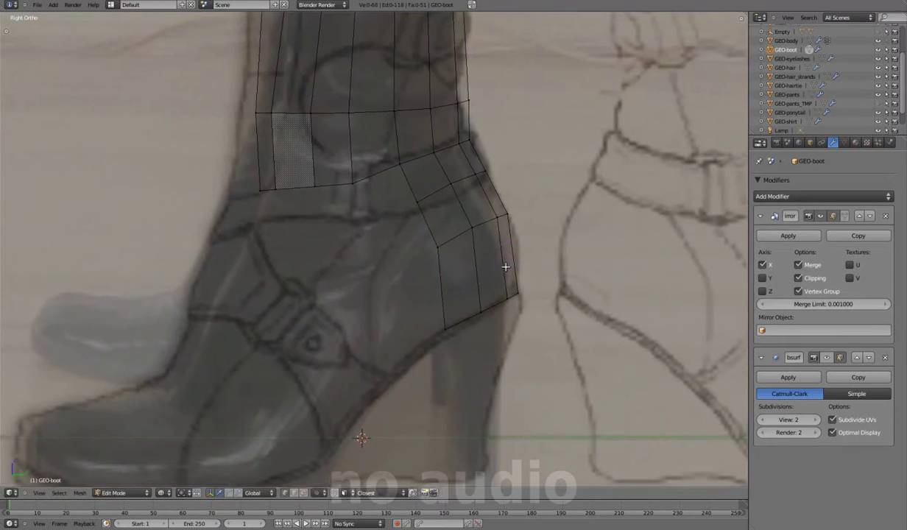
Step: Add a horizontal edge loop across the lower ankle panel and slide it toward the shaft
right_click(506, 271, "alt")
key("ctrl+e")
left_click(545, 275)
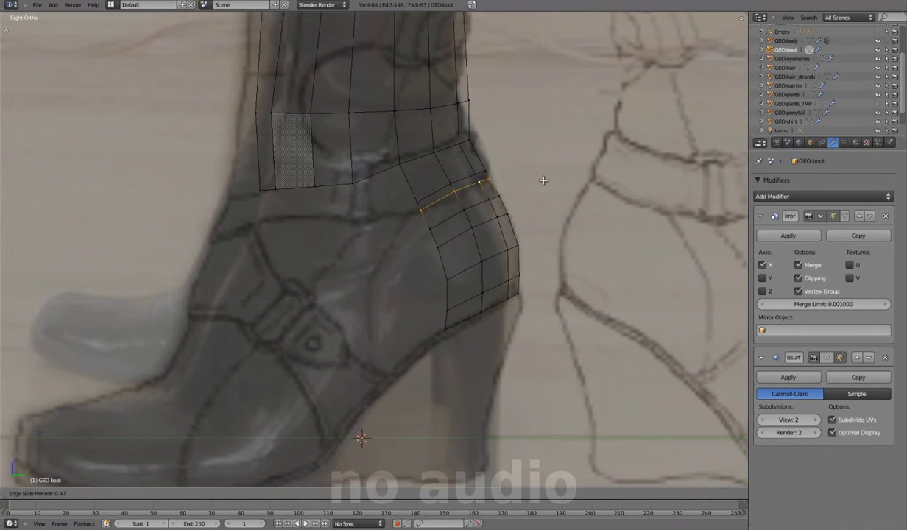
key("g")
key("g")
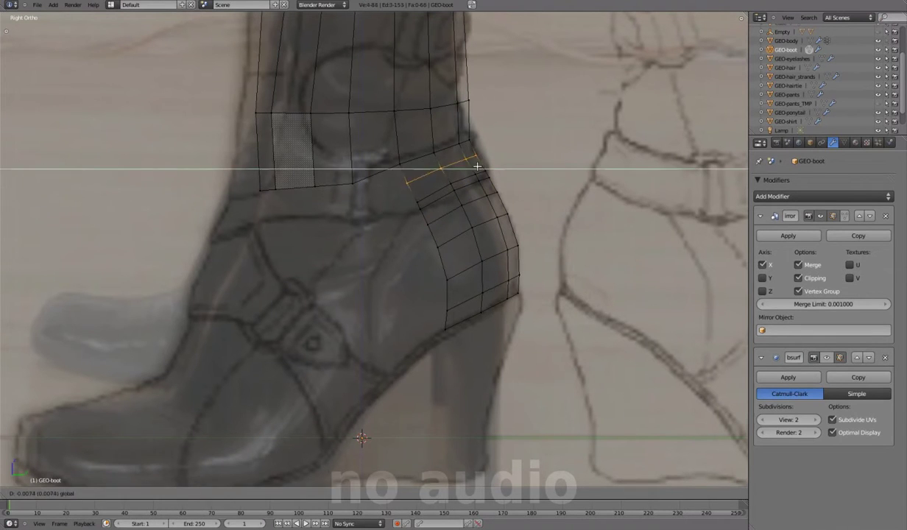
left_click(477, 167)
middle_click_drag(377, 376, 365, 359, "shift")
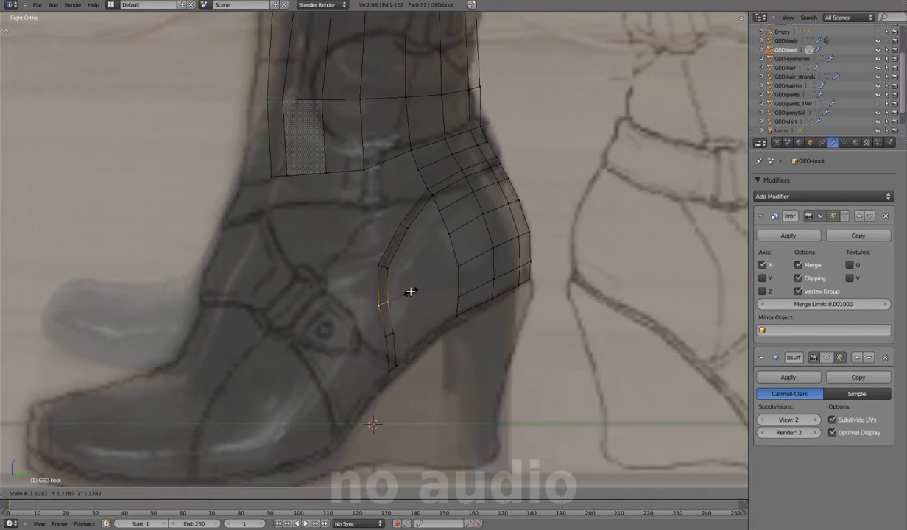
left_click(425, 345)
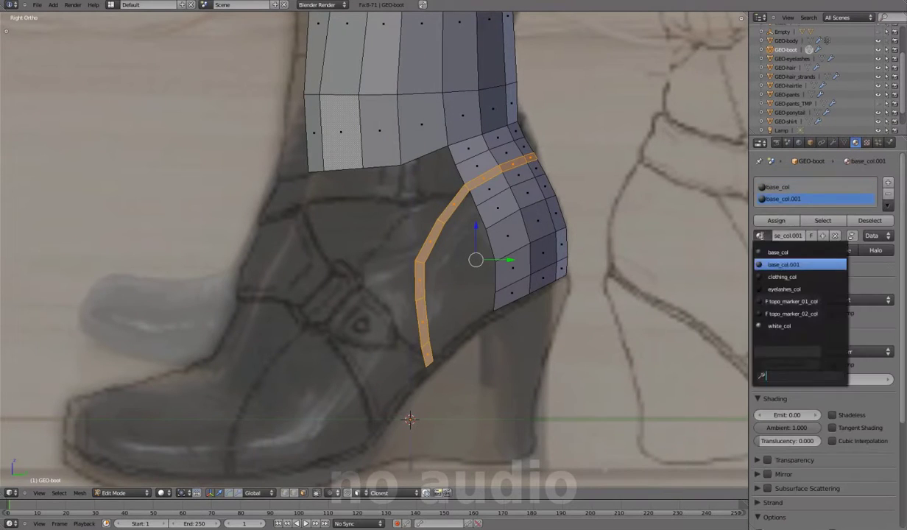
Step: Loop-cut the heel-side panel vertically, slide the loop toward its front edge, and orbit to inspect
key("Tab")
right_click(443, 267)
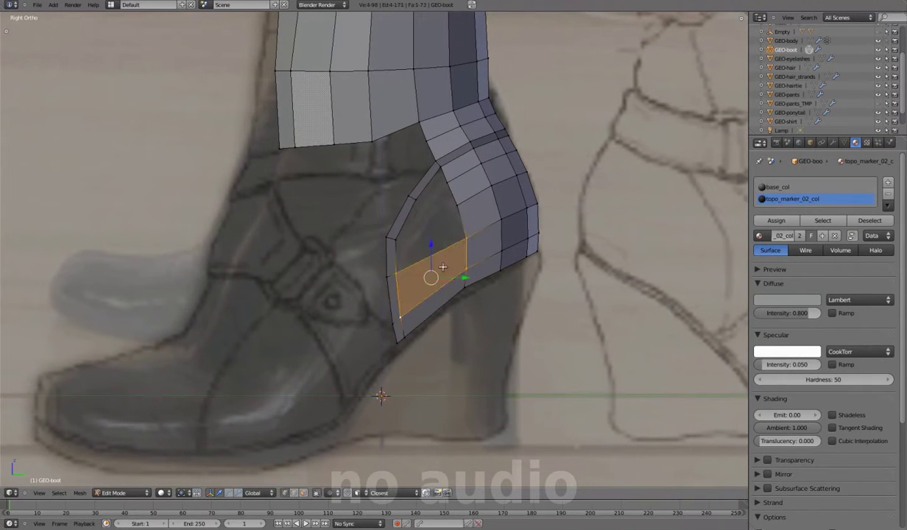
key("ctrl+r")
left_click(427, 269)
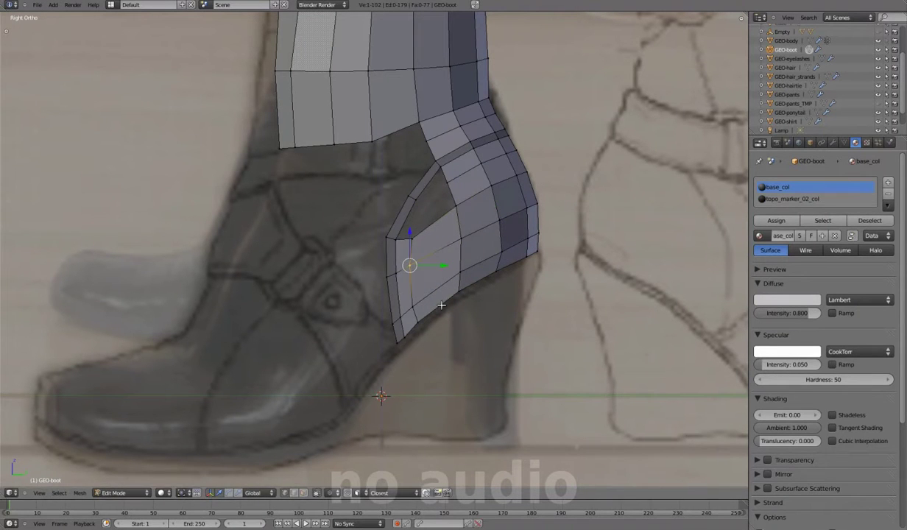
key("g")
key("g")
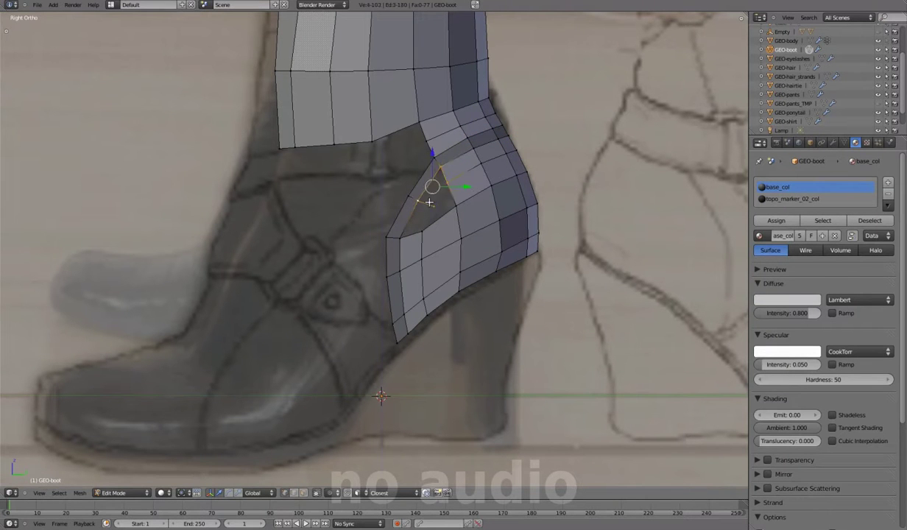
key("a")
mouse_move(381, 395)
middle_mouse_down()
mouse_move(363, 355)
mouse_move(391, 286)
middle_mouse_up()
Step: Extrude two horizontal Y-constrained edges from the front boot vertex toward the toe
key("KP_3")
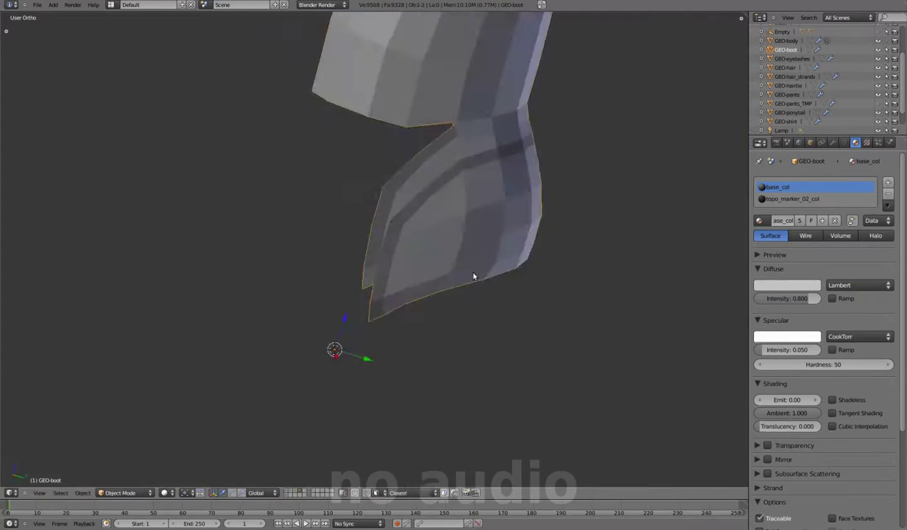
key("z")
middle_click_drag(517, 254, 556, 206, "shift")
right_click(366, 154)
key("e")
key("y")
left_click(287, 317)
key("e")
key("y")
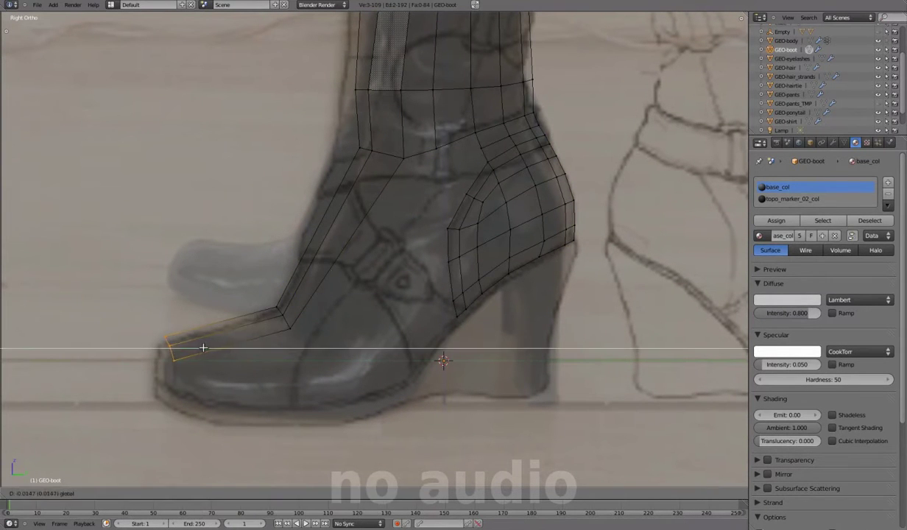
left_click(356, 244)
Step: Add a loop cut across the new toe strip and check it in 3D
key("z")
mouse_move(355, 244)
middle_mouse_down()
mouse_move(374, 257)
mouse_move(271, 318)
mouse_move(331, 265)
mouse_move(301, 229)
middle_mouse_up()
key("KP_3")
key("z")
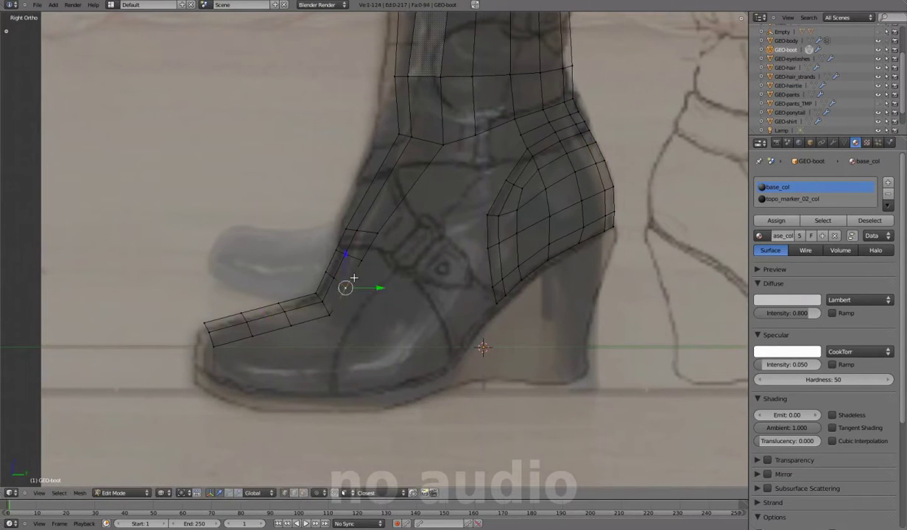
left_click(396, 209)
key("z")
middle_click_drag(396, 209, 410, 223)
mouse_move(399, 306)
middle_mouse_down()
mouse_move(384, 315)
mouse_move(541, 388)
middle_mouse_up()
Step: Add another Ctrl+R edge loop across the toe strip in the right side view
key("KP_3")
key("z")
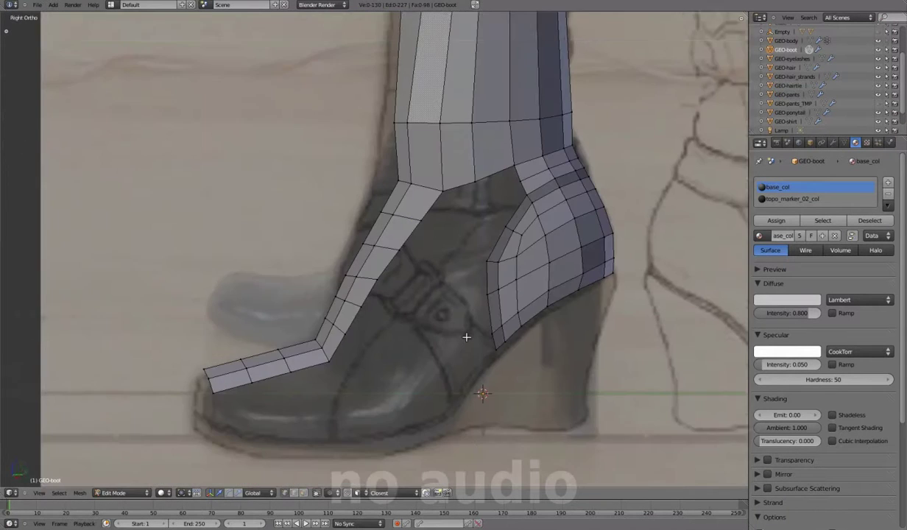
key("z")
middle_click_drag(333, 372, 309, 306, "shift")
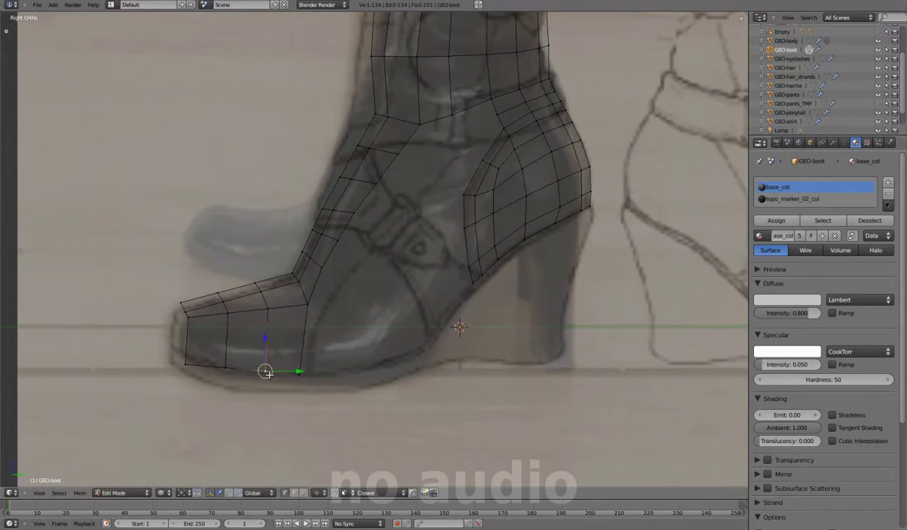
key("z")
mouse_move(304, 341)
middle_mouse_down()
mouse_move(370, 348)
mouse_move(415, 304)
middle_mouse_up()
key("KP_3")
scroll(357, 289, "up", 2)
key("z")
key("ctrl+r")
left_click(322, 308)
Step: Snap the selected toe vertices to the 3D cursor
key("z")
mouse_move(390, 275)
middle_mouse_down()
mouse_move(404, 310)
mouse_move(441, 312)
mouse_move(305, 305)
middle_mouse_up()
left_click(305, 305)
key("shift+s")
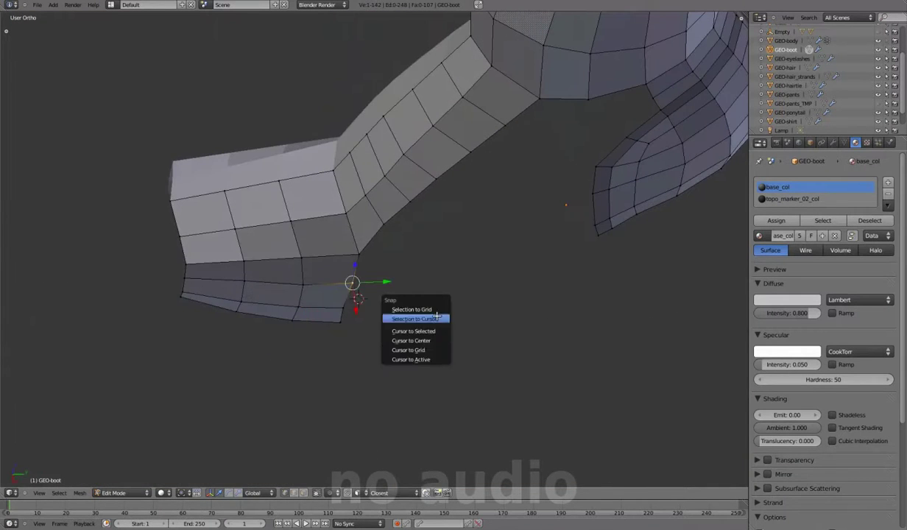
left_click(395, 318)
middle_click_drag(395, 318, 384, 277)
key("KP_3")
key("z")
Step: Extrude the front toe edge outward and scale it to form the toe tip
key("e")
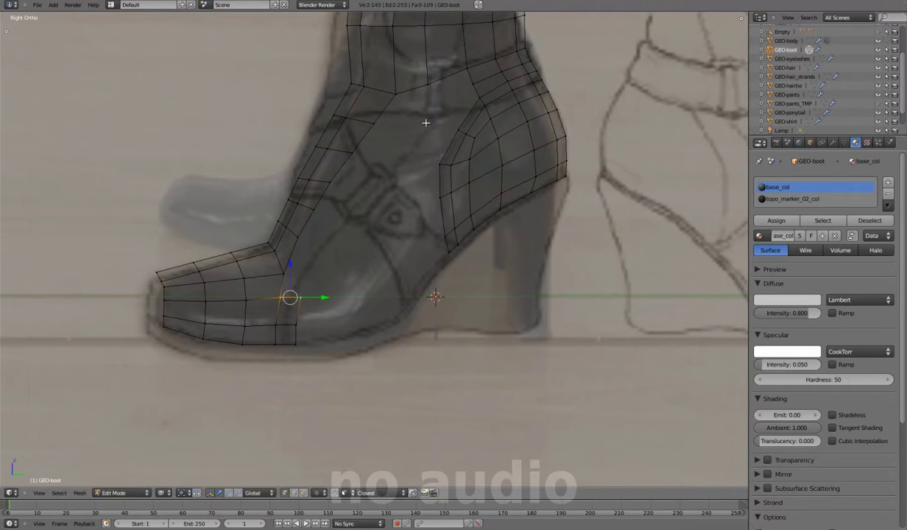
key("z")
middle_click_drag(426, 123, 372, 308)
key("e")
key("KP_3")
key("z")
key("s")
left_click(400, 181)
Step: Deselect all and add a centred loop cut through the instep strip
key("a")
left_click(395, 193)
right_click(324, 282)
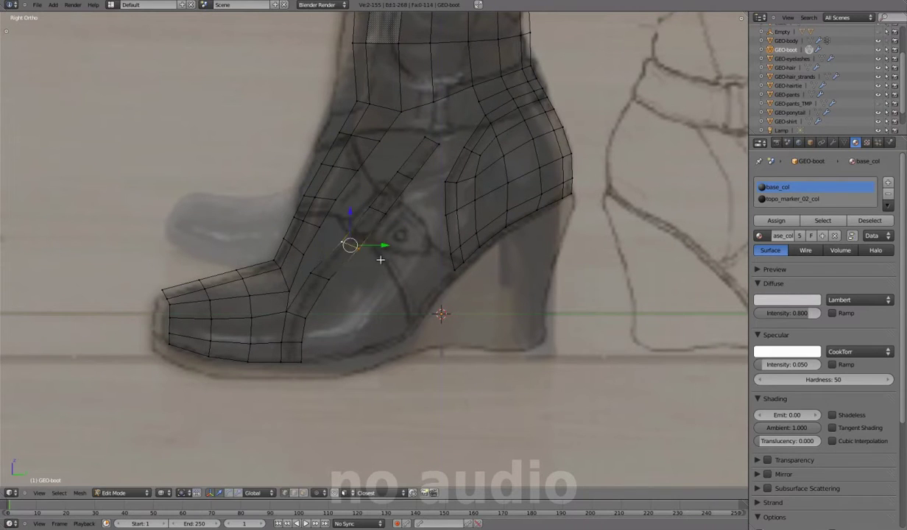
Step: Select the instep face strip, the toe corner vertex and the instep edge loop
key("z")
key("l")
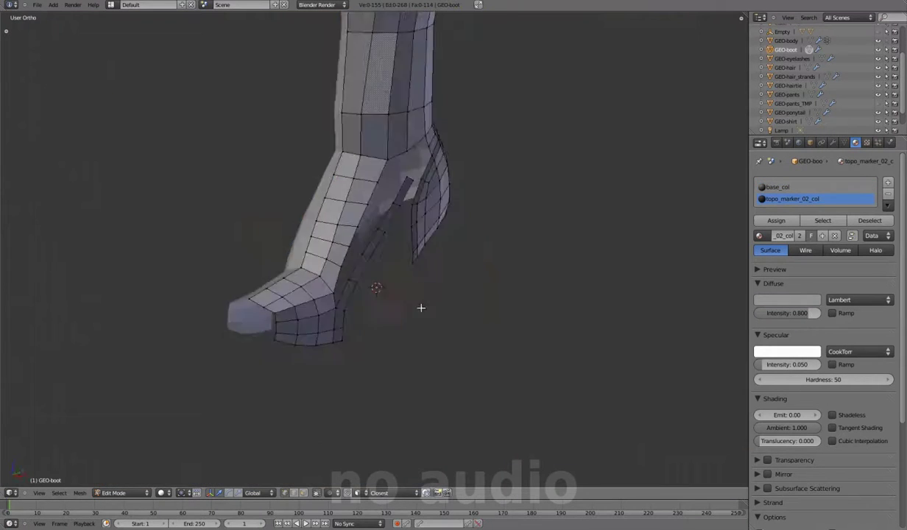
middle_click_drag(419, 308, 341, 321)
key("KP_3")
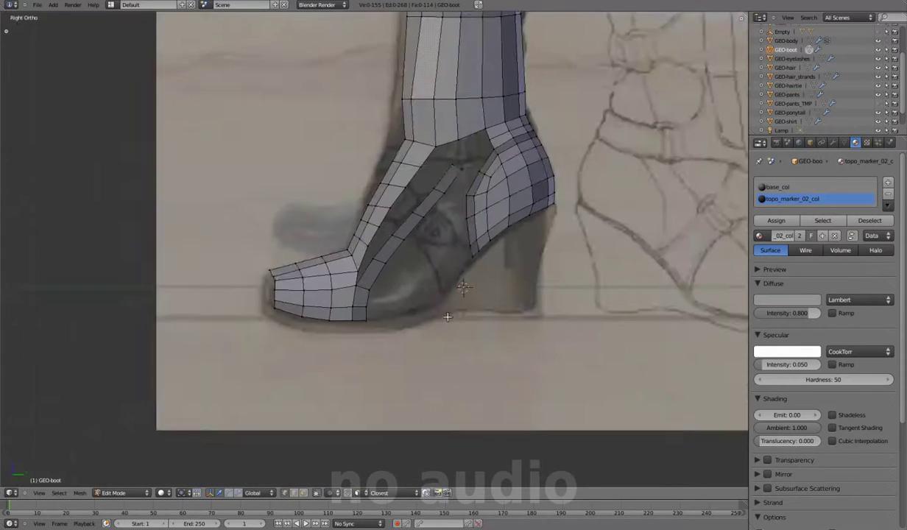
scroll(441, 331, "up", 3)
key("z")
right_click(337, 295)
right_click(332, 246)
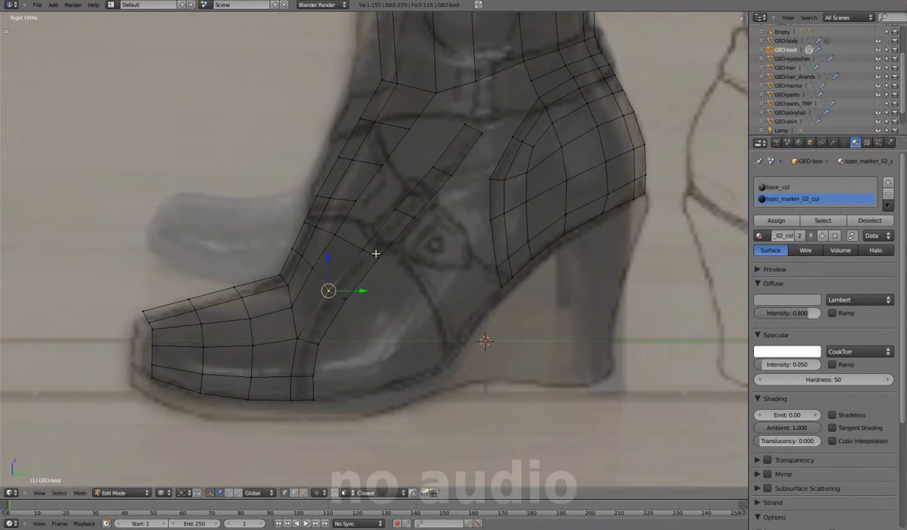
right_click(430, 170, "alt")
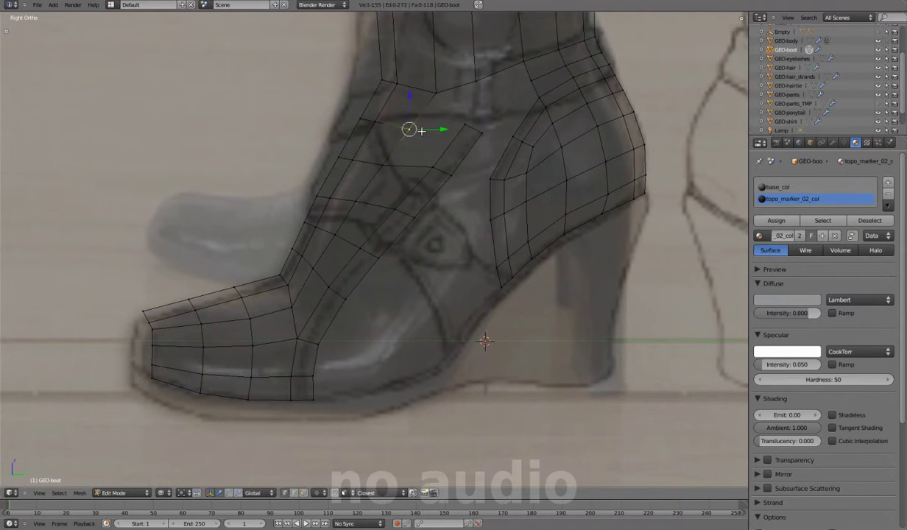
Step: Move the instep vertex onto the reference and shrink a boot edge slightly
key("g")
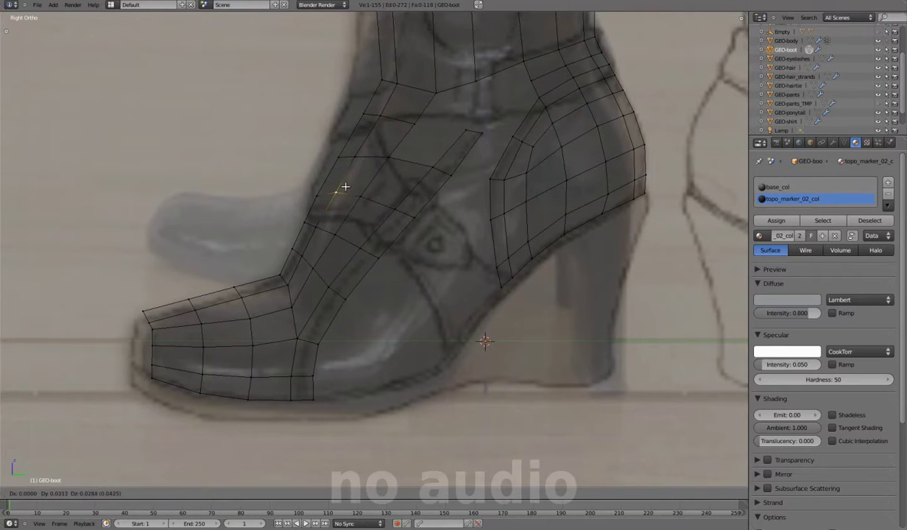
scroll(425, 168, "down", 2)
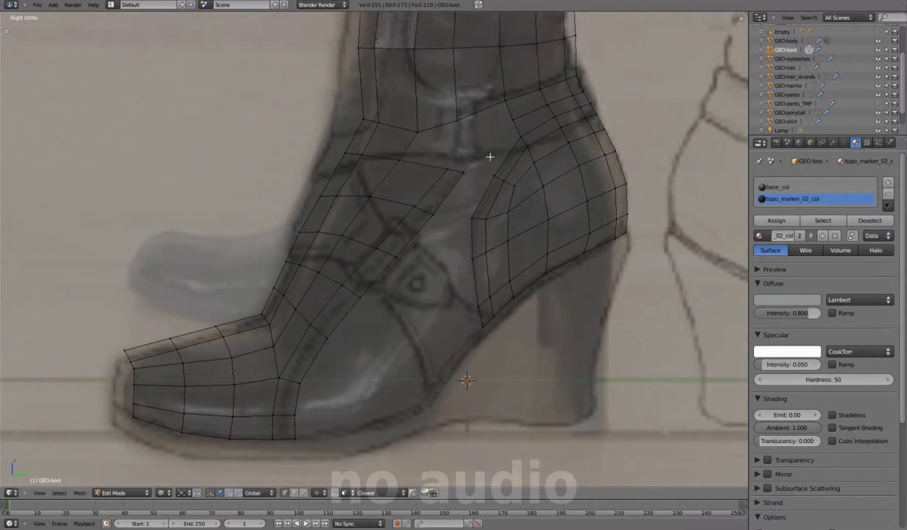
right_click(365, 256)
key("s")
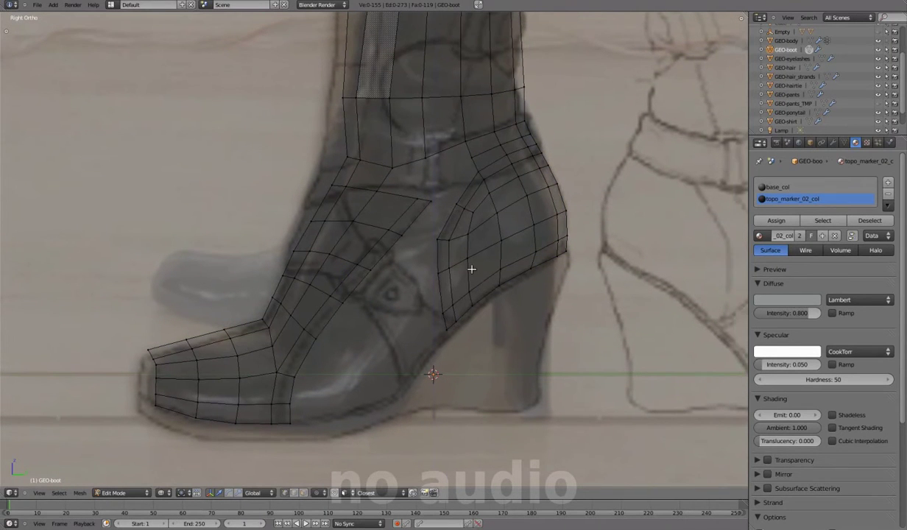
middle_click_drag(471, 270, 508, 200, "shift")
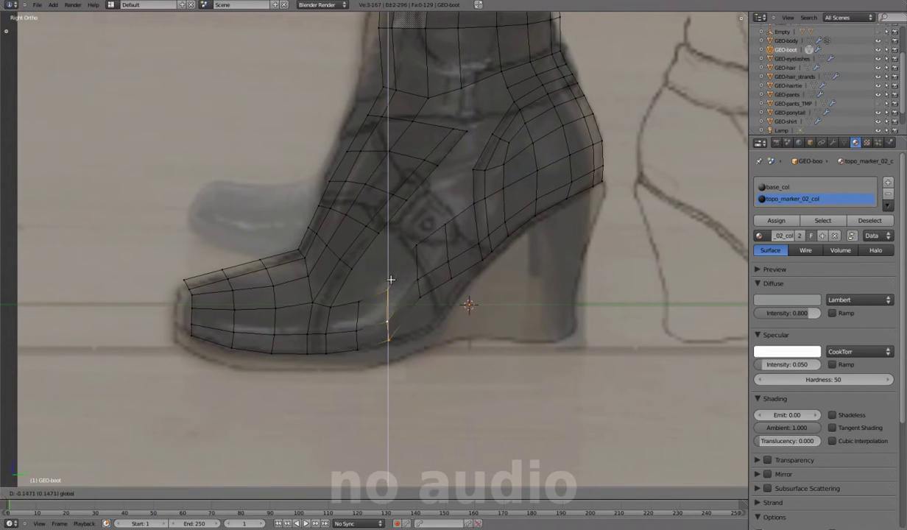
Step: Add an edge loop across the foot and slide it along Y to the side photo
left_click(422, 269)
left_click(567, 226)
key("g")
key("y")
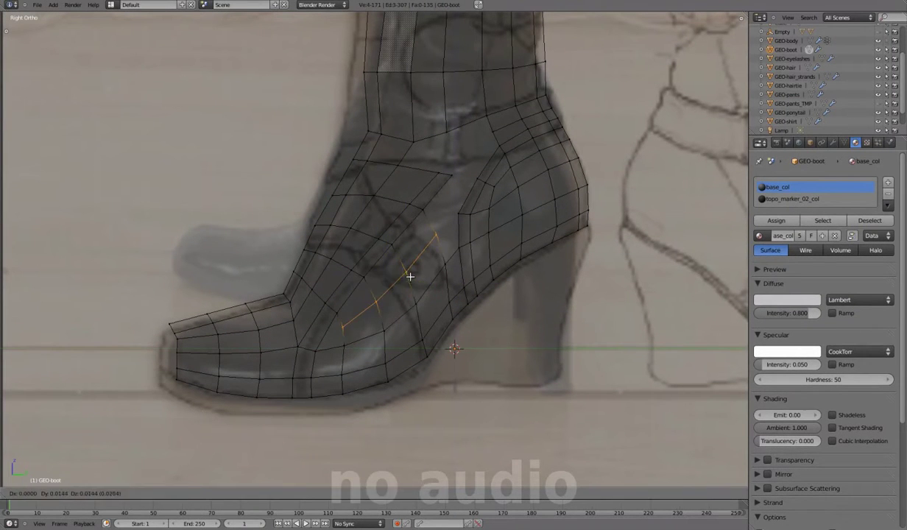
Step: Select the vertex at the front of the ankle, then deselect everything
right_click(350, 329)
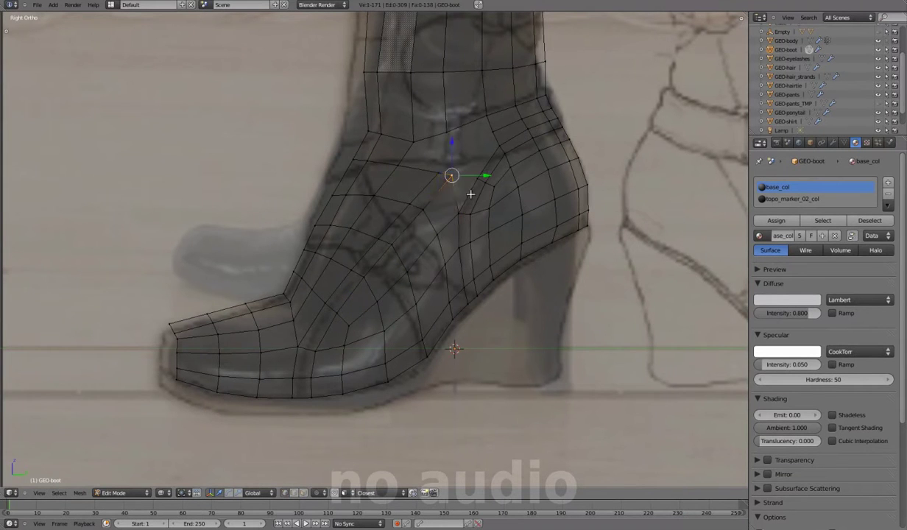
key("a")
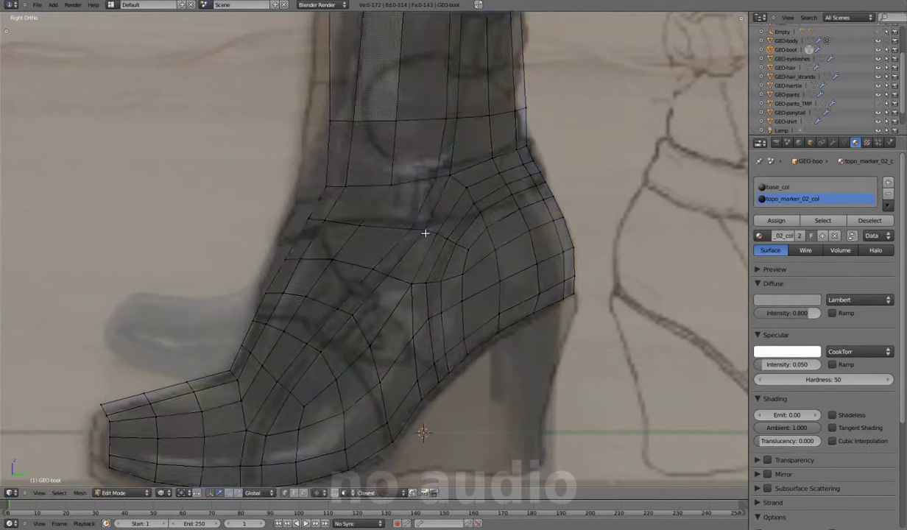
Step: Select the back and front ankle vertices and move them to match the reference
key("z")
right_click(519, 165)
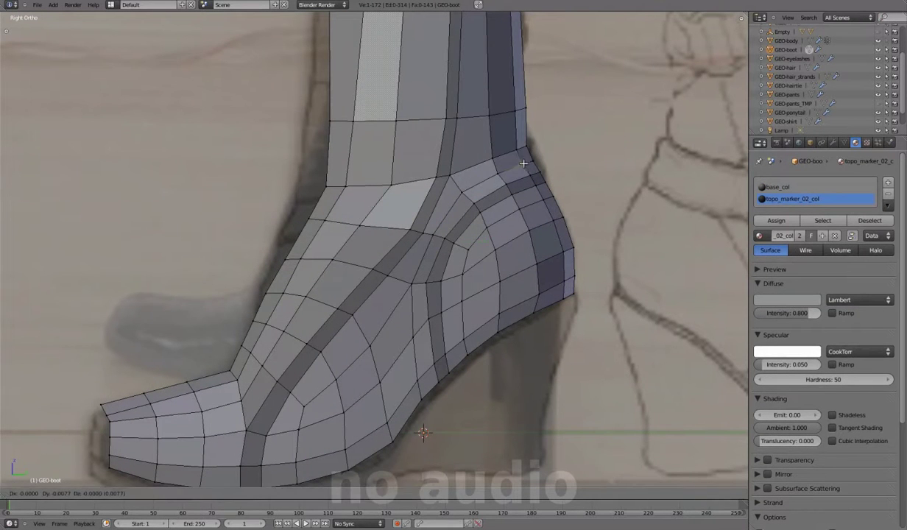
middle_click_drag(289, 332, 298, 307, "shift")
right_click(297, 307)
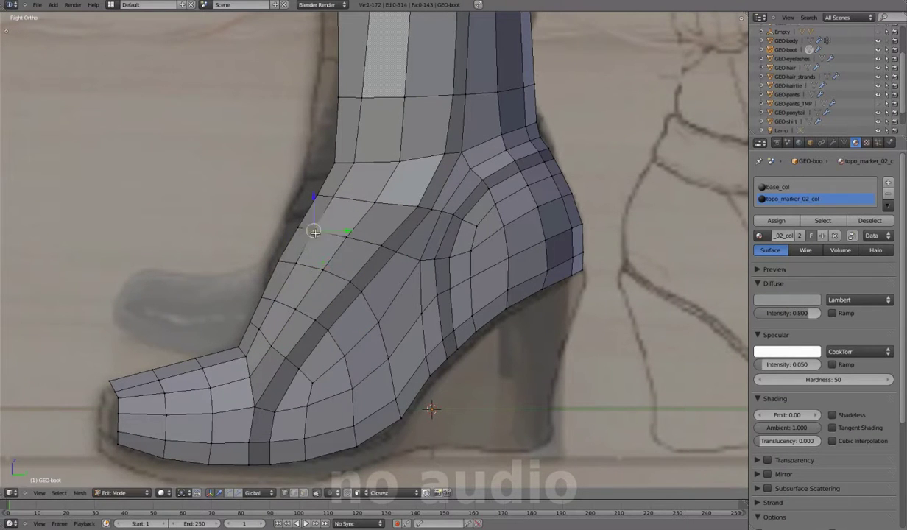
left_click(316, 232)
scroll(316, 232, "down", 2)
key("z")
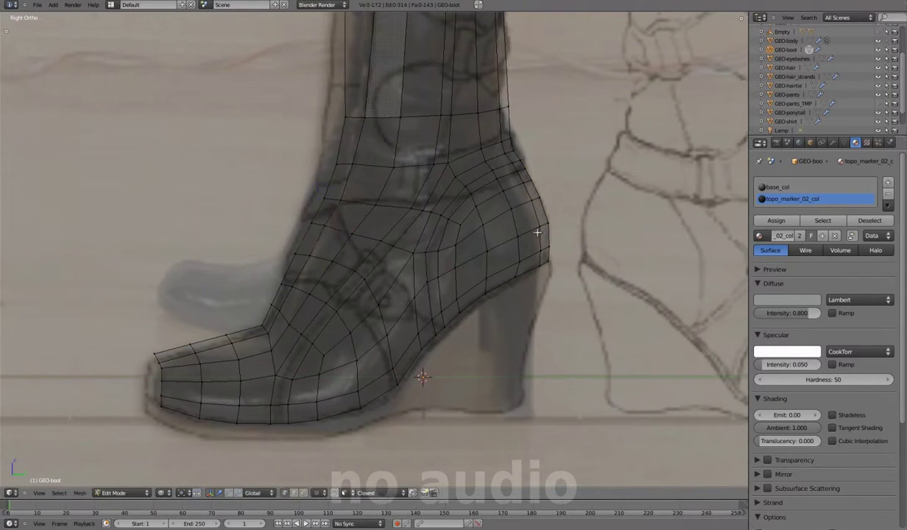
key("z")
scroll(439, 249, "up", 1, "shift")
key("g")
Step: Slide the sole edge loop downward and nudge the selection along the X axis
key("g")
key("g")
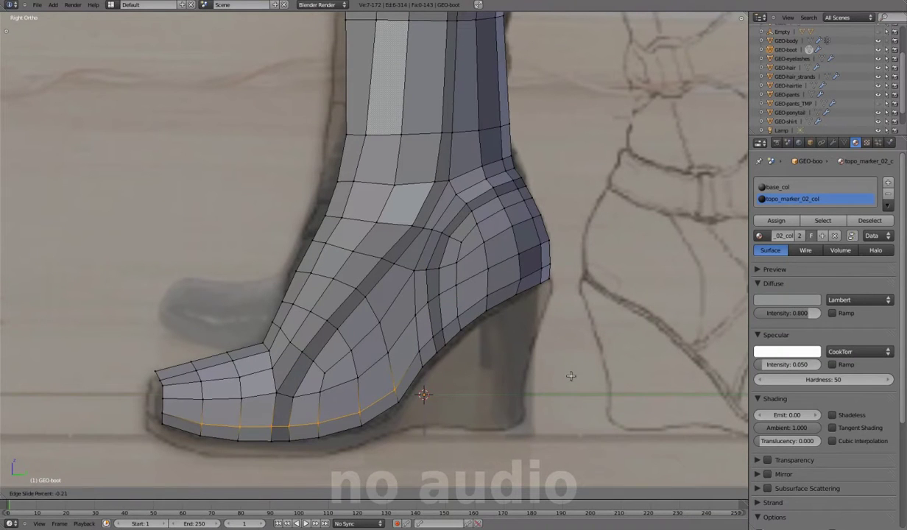
left_click(560, 347)
key("w")
key("Escape")
middle_click_drag(434, 302, 455, 285)
key("g")
middle_click_drag(388, 311, 415, 344)
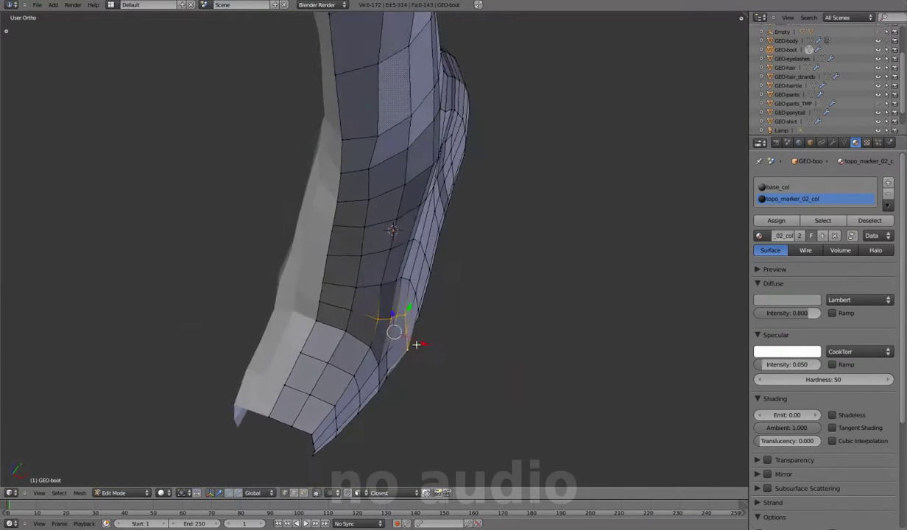
key("g")
key("x")
mouse_move(405, 244)
middle_mouse_down()
mouse_move(416, 257)
mouse_move(373, 322)
mouse_move(383, 309)
mouse_move(472, 294)
middle_mouse_up()
scroll(416, 258, "up", 3)
Step: Move the heel vertices vertically along Z in three passes to smooth the heel
key("g")
key("z")
left_click(421, 264)
key("g")
key("z")
left_click(427, 309)
key("g")
key("z")
left_click(473, 295)
Step: Adjust a vertex on the heel's lower edge and review the whole heel loop
scroll(473, 295, "down", 3)
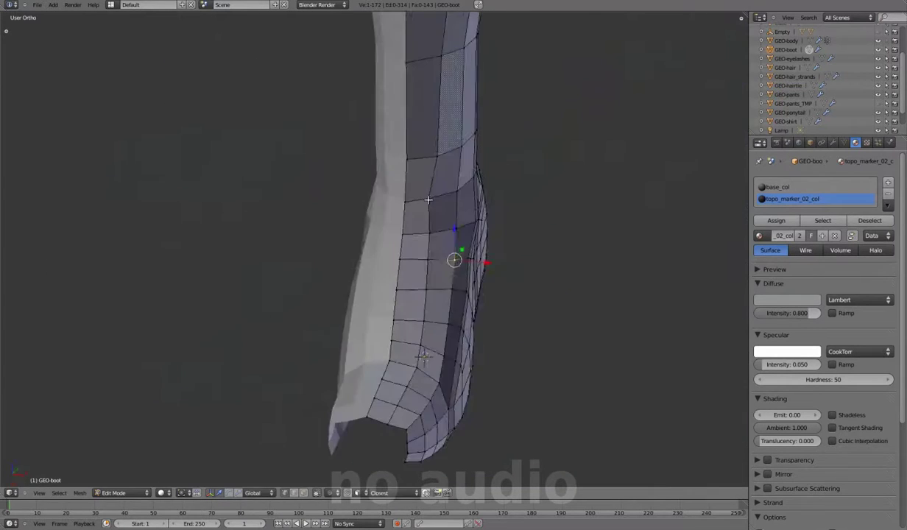
middle_click_drag(556, 236, 442, 280)
scroll(363, 316, "up", 3)
middle_click_drag(363, 315, 348, 340)
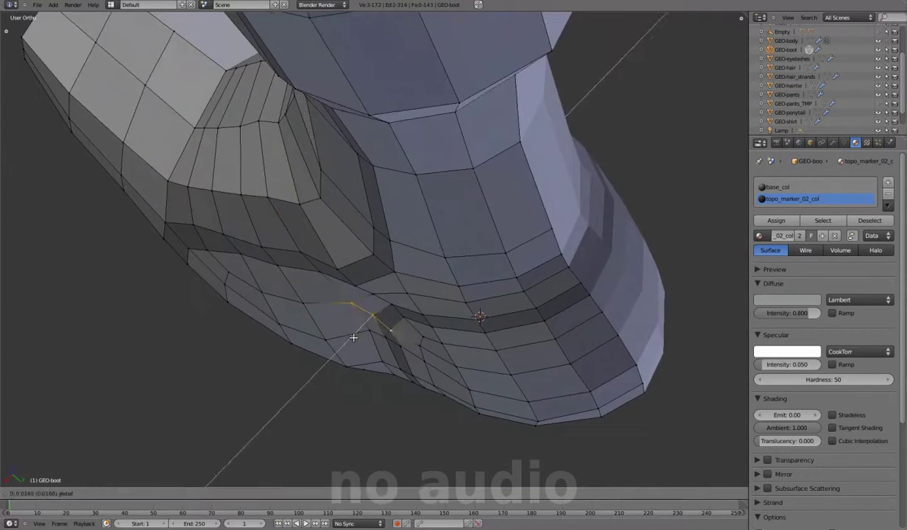
right_click(348, 340)
mouse_move(405, 358)
middle_mouse_down()
mouse_move(417, 368)
mouse_move(358, 296)
mouse_move(393, 351)
middle_mouse_up()
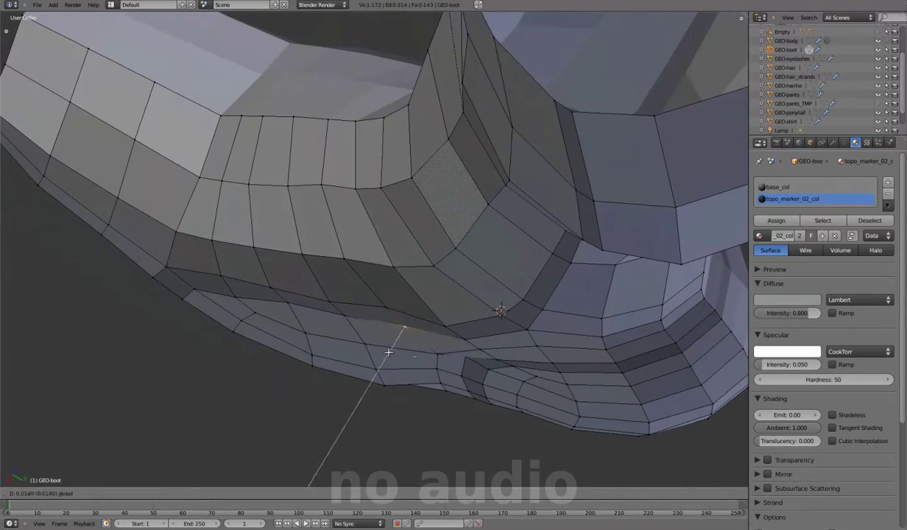
left_click(272, 333)
mouse_move(273, 334)
middle_mouse_down()
mouse_move(307, 214)
mouse_move(357, 241)
middle_mouse_up()
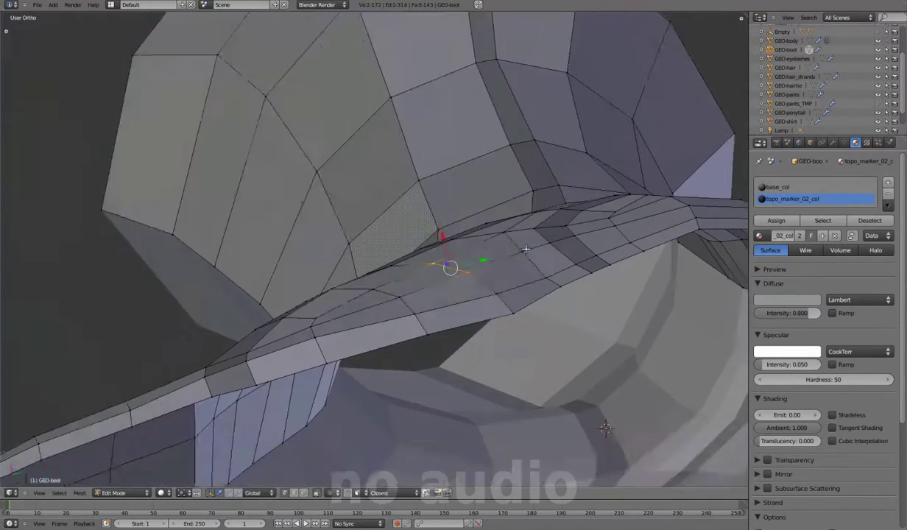
mouse_move(431, 238)
middle_mouse_down()
mouse_move(425, 268)
mouse_move(560, 310)
middle_mouse_up()
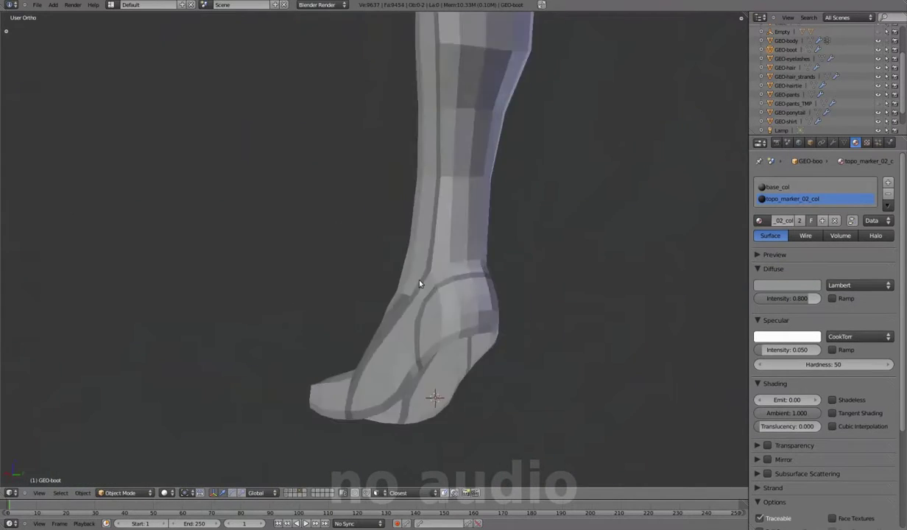
Step: Proportionally move the toe's outer-side vertices to fit the front reference photo
key("KP_3")
scroll(478, 285, "up", 3)
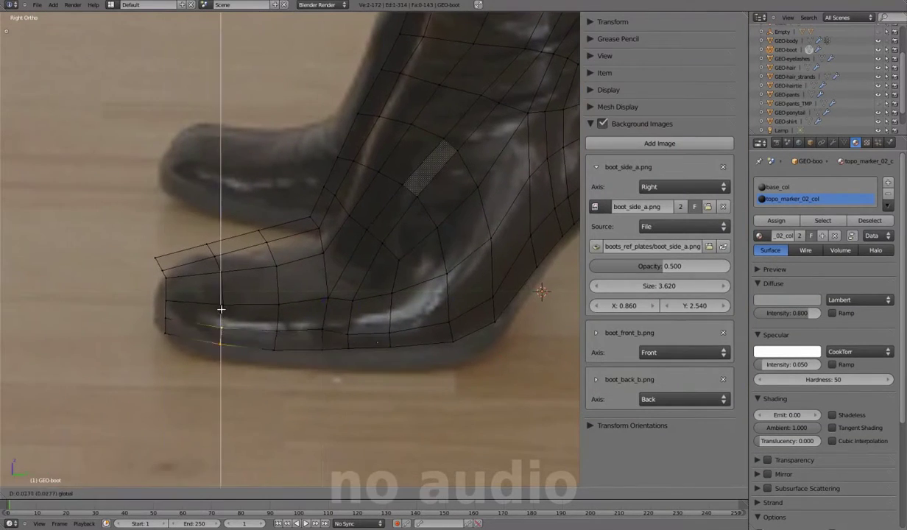
middle_click(221, 309)
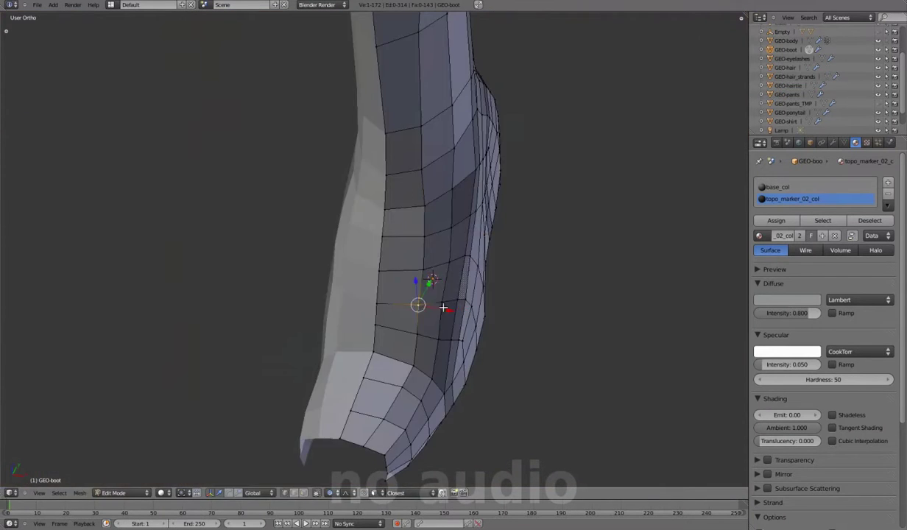
key("KP_1")
scroll(515, 193, "up", 3)
right_click(510, 193)
key("g")
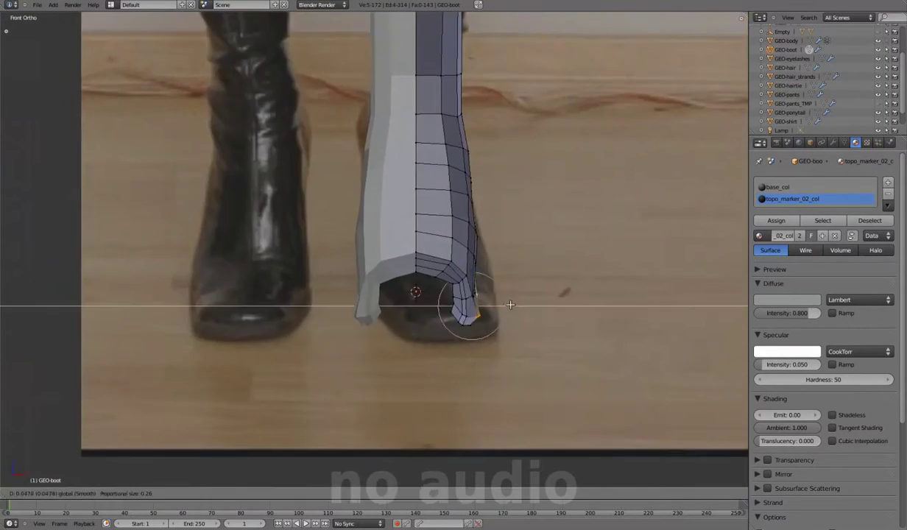
middle_click_drag(570, 262, 349, 293)
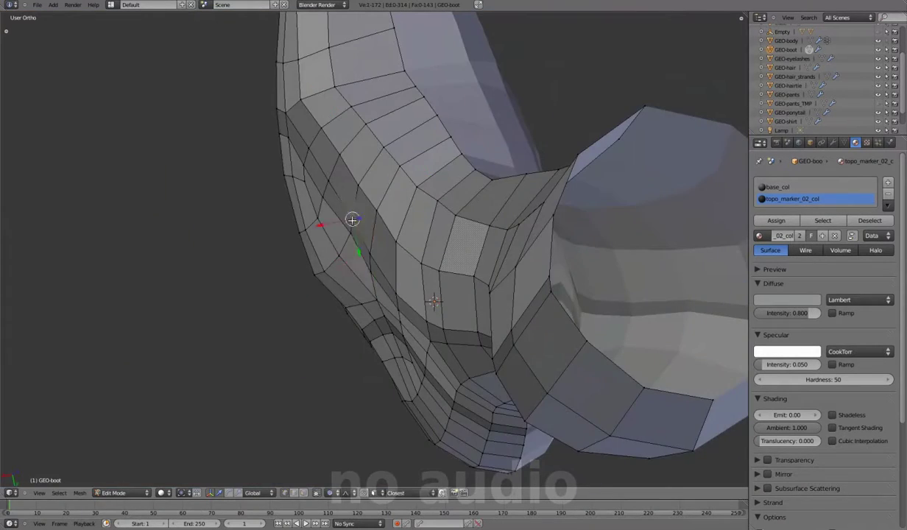
left_click(294, 194)
middle_click_drag(294, 194, 303, 257)
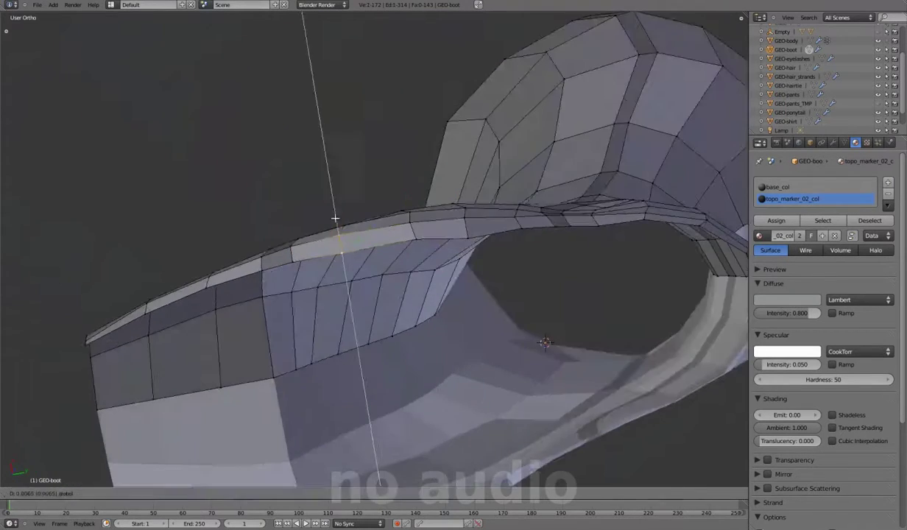
left_click(347, 226)
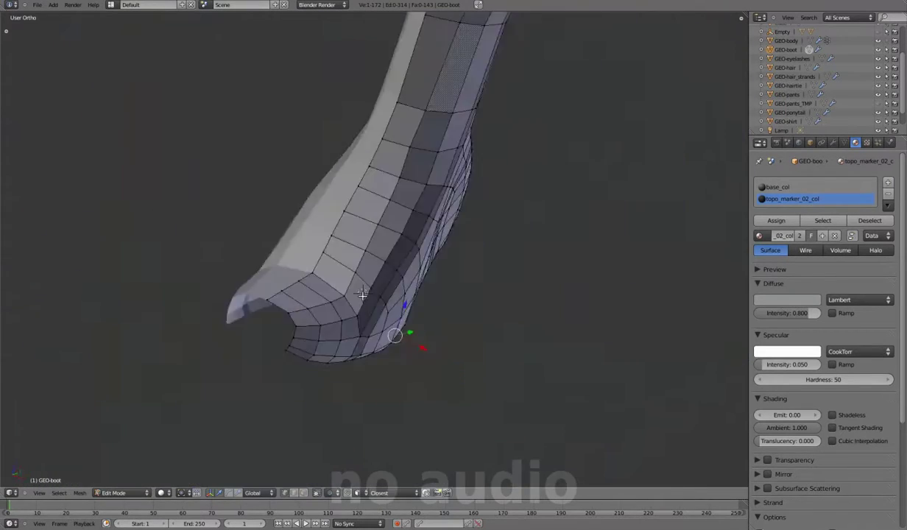
Step: Adjust the shaft side with a proportional move in Front Ortho view
key("KP_1")
middle_click_drag(459, 196, 471, 210)
key("KP_1")
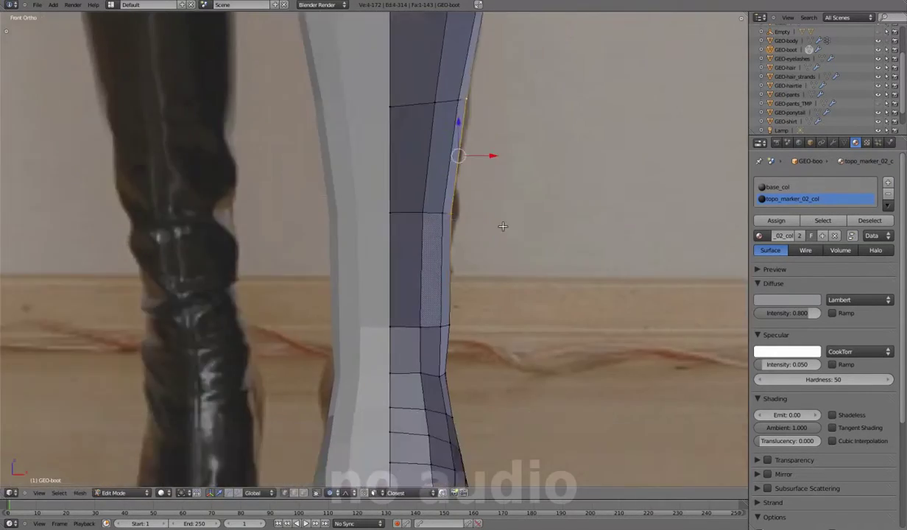
key("g")
left_click(421, 226)
mouse_move(421, 226)
middle_mouse_down()
mouse_move(358, 247)
mouse_move(245, 339)
mouse_move(403, 332)
middle_mouse_up()
mouse_move(406, 295)
middle_mouse_down()
mouse_move(489, 384)
mouse_move(461, 273)
middle_mouse_up()
Step: Fit the toe side to the front photo with another proportional move
key("KP_1")
middle_click_drag(445, 221, 345, 364)
key("KP_1")
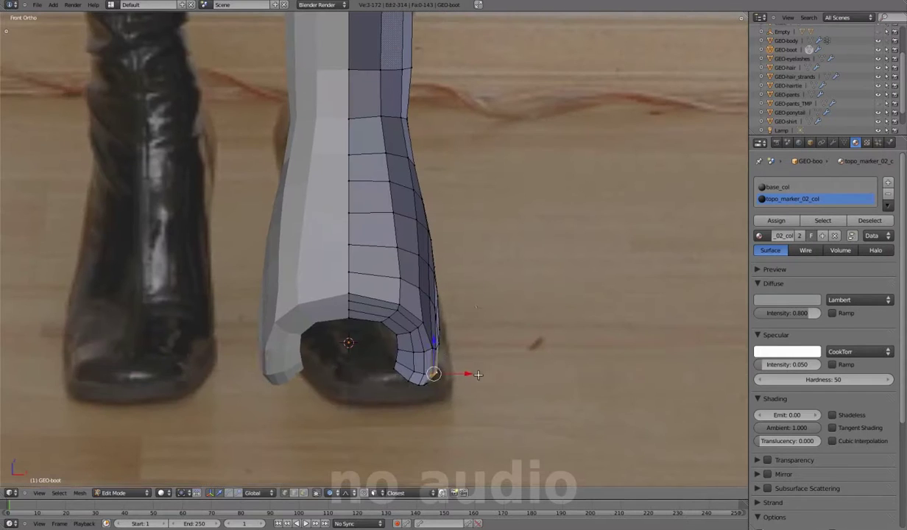
left_click(473, 375)
mouse_move(472, 375)
middle_mouse_down()
mouse_move(456, 322)
mouse_move(441, 346)
mouse_move(452, 353)
mouse_move(433, 297)
mouse_move(419, 303)
mouse_move(411, 267)
mouse_move(427, 285)
mouse_move(419, 340)
mouse_move(407, 178)
mouse_move(419, 375)
mouse_move(400, 318)
mouse_move(412, 295)
mouse_move(423, 317)
mouse_move(429, 311)
middle_mouse_up()
scroll(453, 354, "up", 2)
Step: Switch to the Back Ortho view and bring up the background image settings
key("Tab")
key("ctrl+KP_1")
key("Tab")
scroll(429, 310, "up", 3)
key("n")
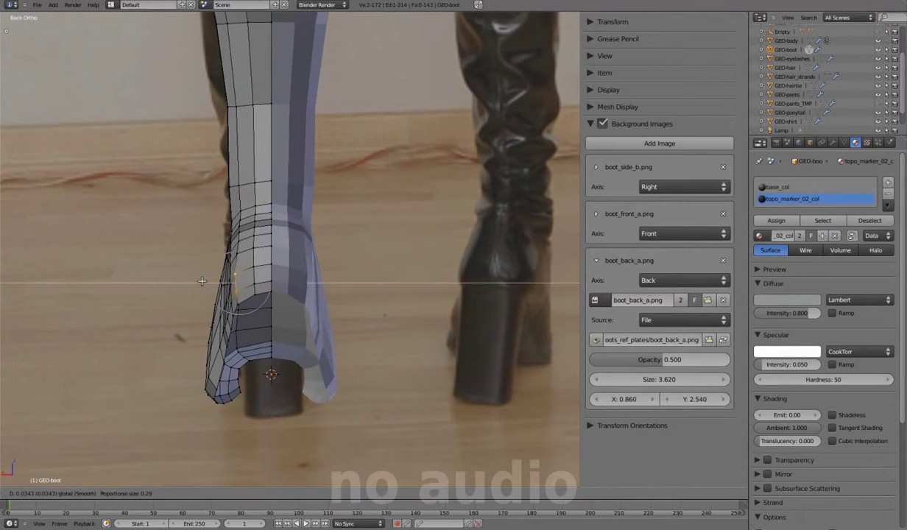
Step: Nudge the heel vertices with proportional moves, checking from the front and orbited views
left_click(206, 281)
key("KP_1")
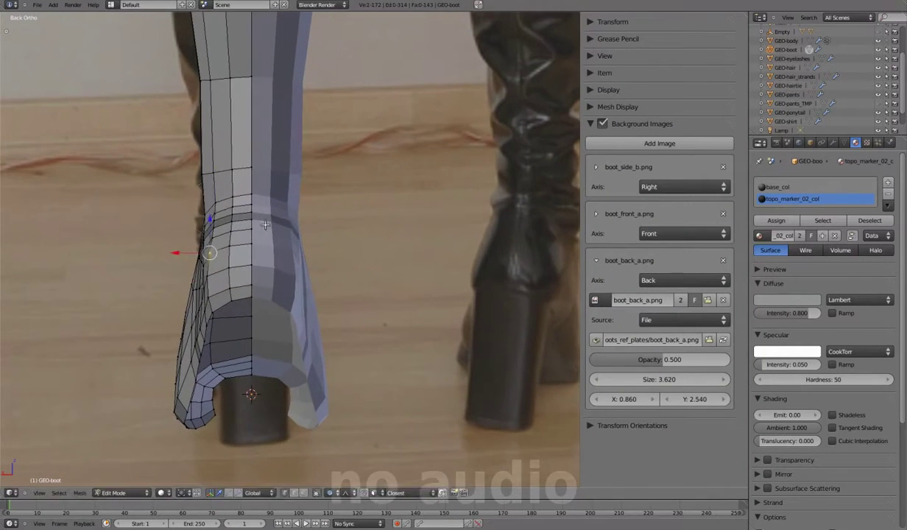
middle_click_drag(205, 281, 287, 174)
mouse_move(233, 313)
middle_mouse_down()
mouse_move(352, 260)
mouse_move(222, 198)
middle_mouse_up()
key("g")
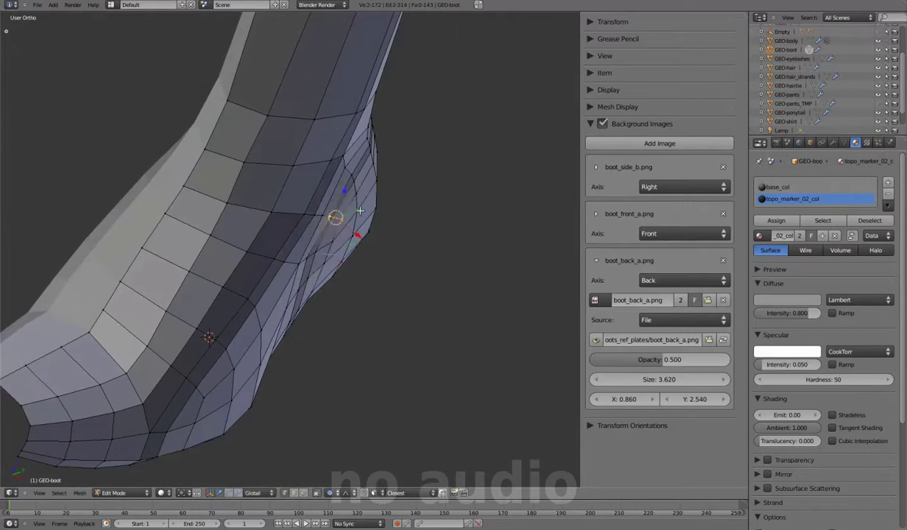
key("g")
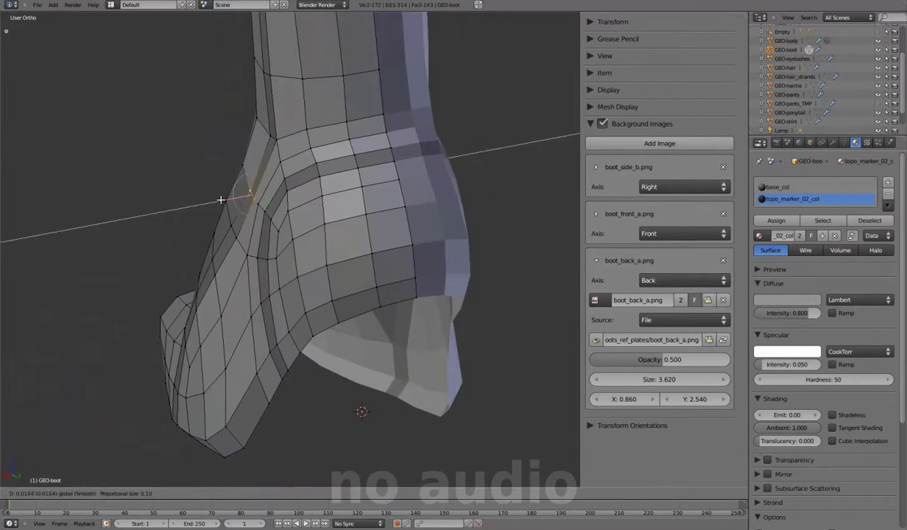
middle_click_drag(226, 200, 249, 236)
key("g")
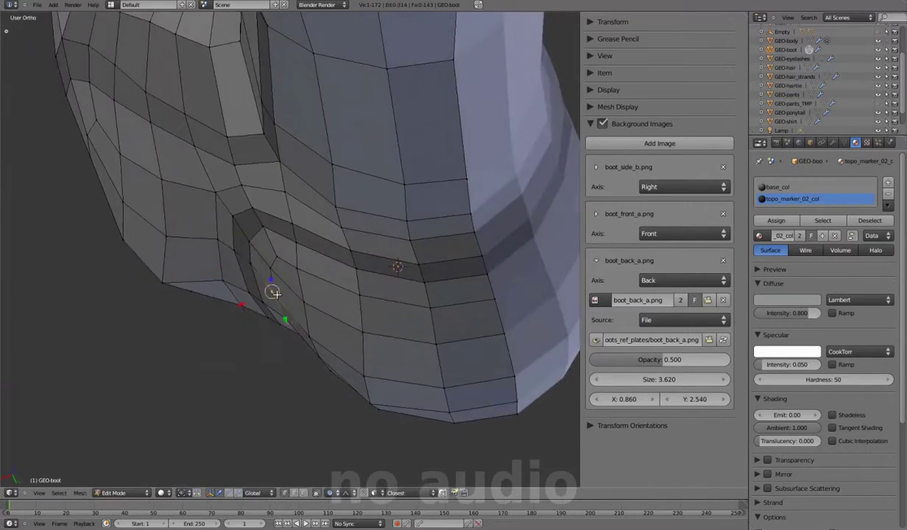
left_click(276, 294)
Step: In Right Ortho, raise the back-of-ankle vertex along Z and pull the heel edge out to match the reference
key("KP_3")
scroll(294, 221, "up", 5)
right_click(395, 160)
key("g")
key("z")
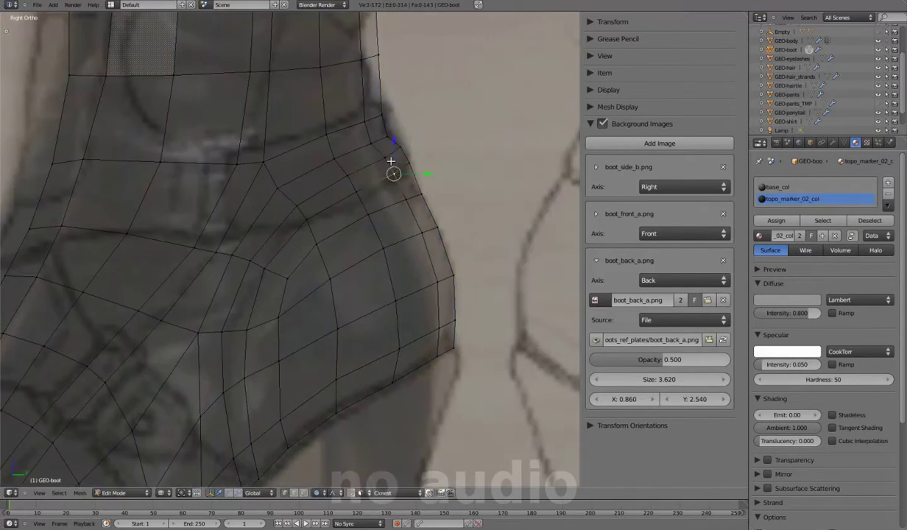
left_click(437, 194)
middle_click_drag(437, 193, 384, 201, "shift")
left_click(357, 171)
mouse_move(358, 171)
middle_mouse_down()
mouse_move(397, 259)
mouse_move(262, 274)
middle_mouse_up()
key("KP_3")
middle_click_drag(374, 283, 388, 272, "shift")
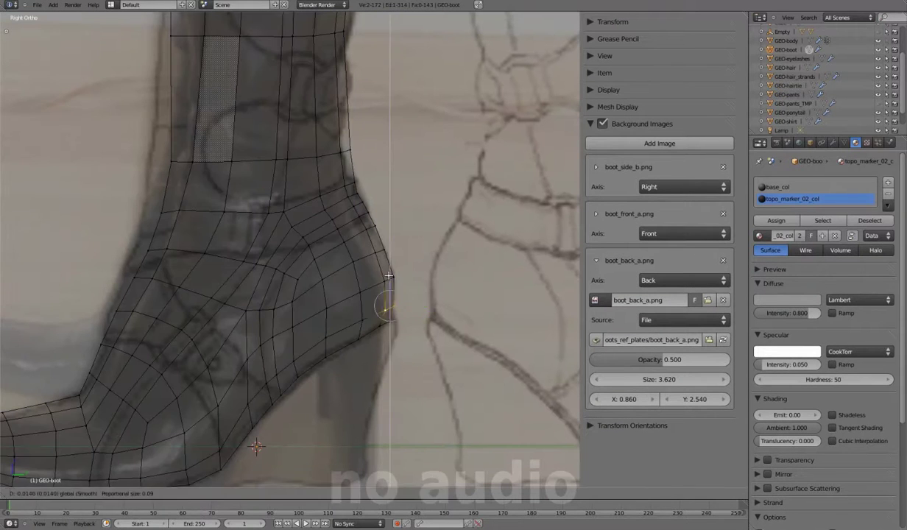
left_click(385, 226)
Step: Soft-falloff move the boot's back edge, previewing the smoothed shape in Object Mode
mouse_move(384, 226)
middle_mouse_down()
mouse_move(281, 251)
mouse_move(273, 271)
mouse_move(283, 303)
mouse_move(297, 297)
mouse_move(297, 268)
mouse_move(302, 379)
mouse_move(293, 268)
mouse_move(270, 335)
mouse_move(265, 324)
mouse_move(225, 315)
mouse_move(264, 338)
mouse_move(287, 368)
mouse_move(320, 360)
mouse_move(320, 305)
mouse_move(333, 394)
mouse_move(326, 300)
mouse_move(263, 276)
middle_mouse_up()
scroll(295, 253, "up", 5)
scroll(272, 271, "up", 1)
key("g")
key("Tab")
key("Tab")
key("g")
left_click(295, 378)
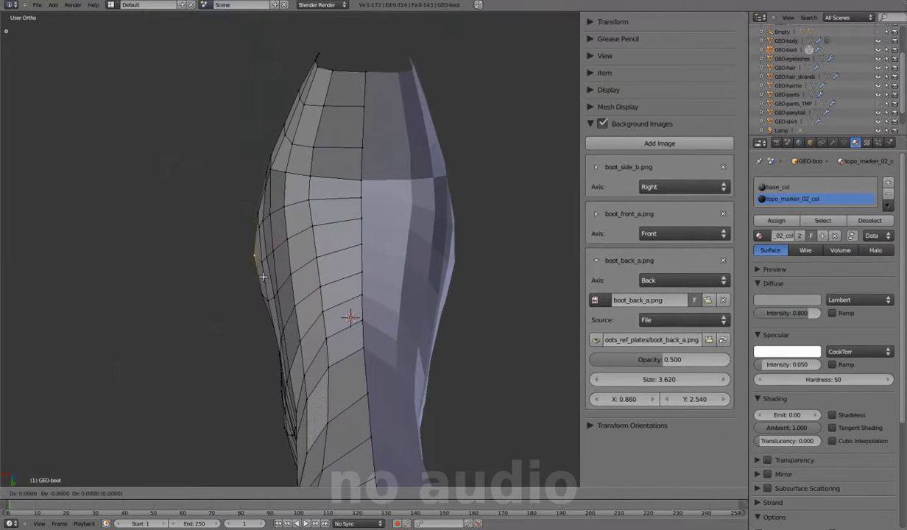
Step: Orbit around the boot's foot, toggling Object Mode to inspect the smooth-shaded shape
middle_click_drag(416, 285, 354, 361)
key("Tab")
scroll(349, 290, "down", 4)
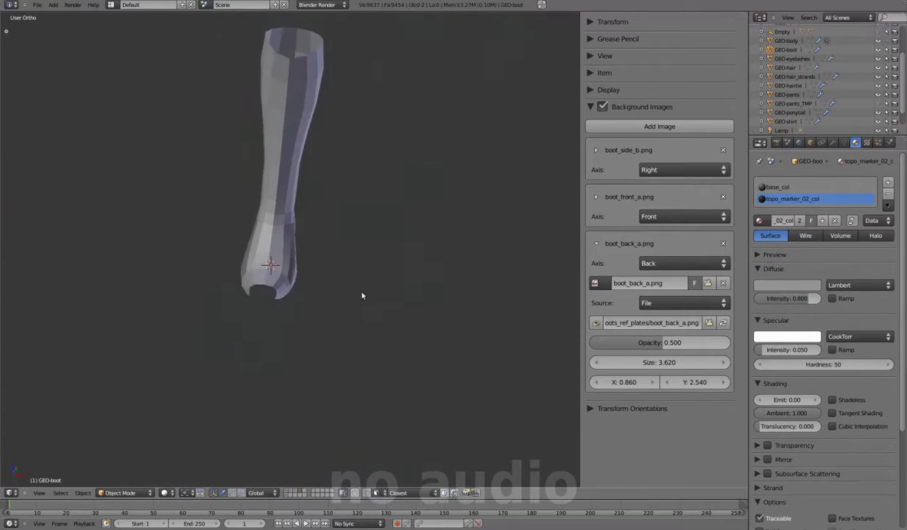
mouse_move(370, 299)
middle_mouse_down()
mouse_move(156, 360)
mouse_move(318, 327)
mouse_move(328, 348)
mouse_move(445, 303)
mouse_move(368, 267)
mouse_move(499, 319)
mouse_move(368, 376)
mouse_move(368, 313)
mouse_move(407, 303)
middle_mouse_up()
scroll(328, 348, "down", 2)
key("Tab")
scroll(331, 317, "up", 3)
key("Tab")
Step: Re-enter Edit Mode and compare the toe tip between Right Ortho and Front Ortho
key("n")
key("Tab")
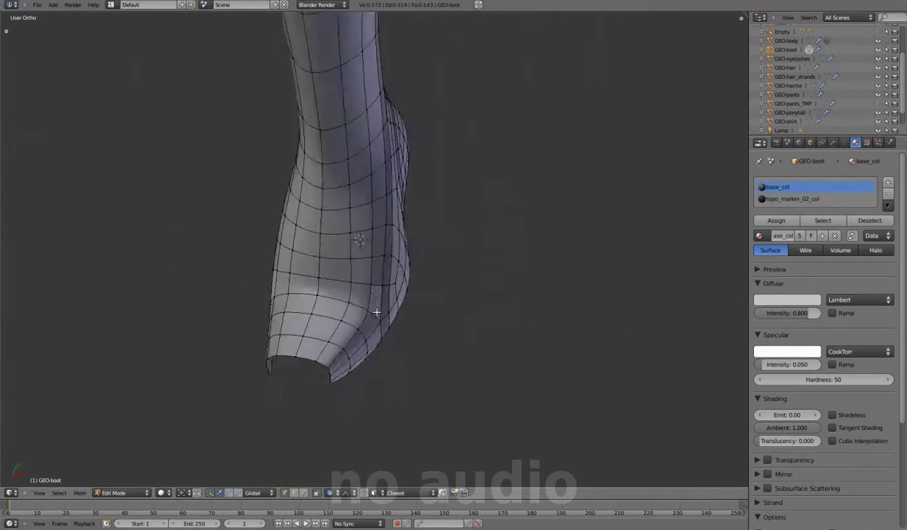
key("KP_3")
key("KP_1")
scroll(471, 335, "up", 3)
scroll(479, 332, "up", 2)
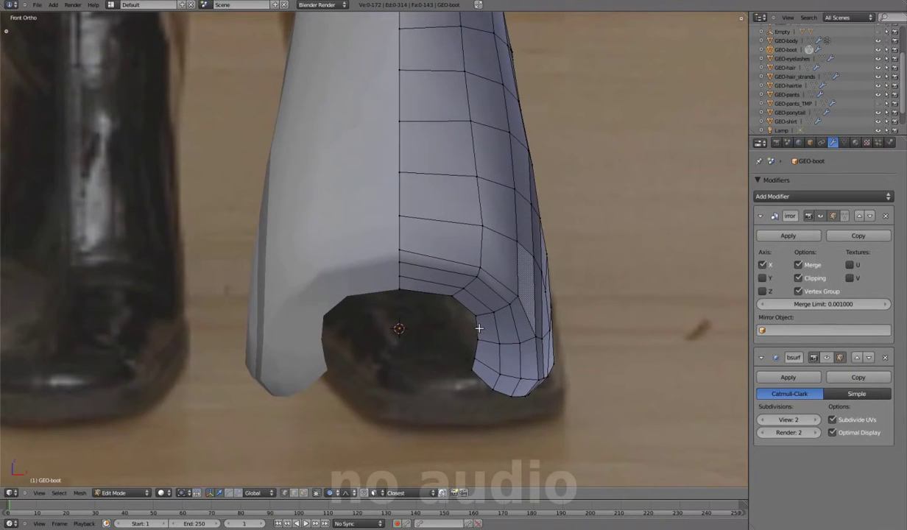
key("KP_3")
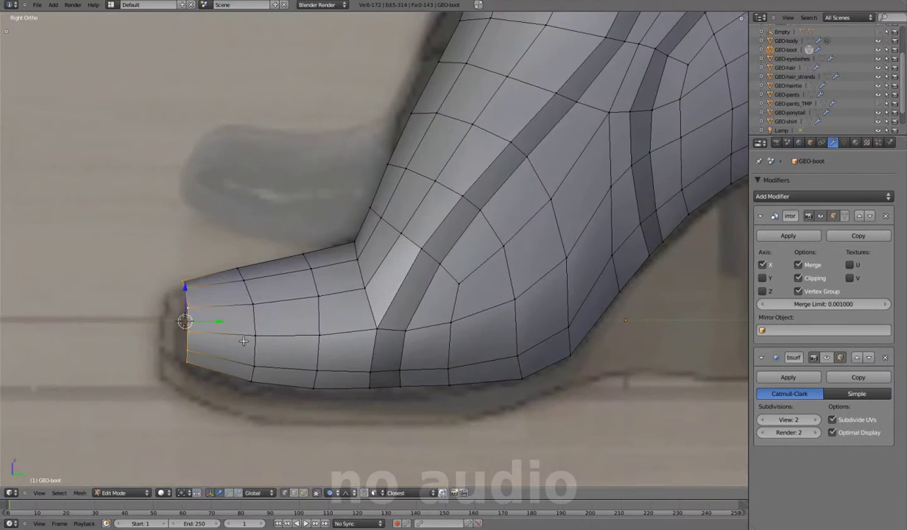
key("KP_1")
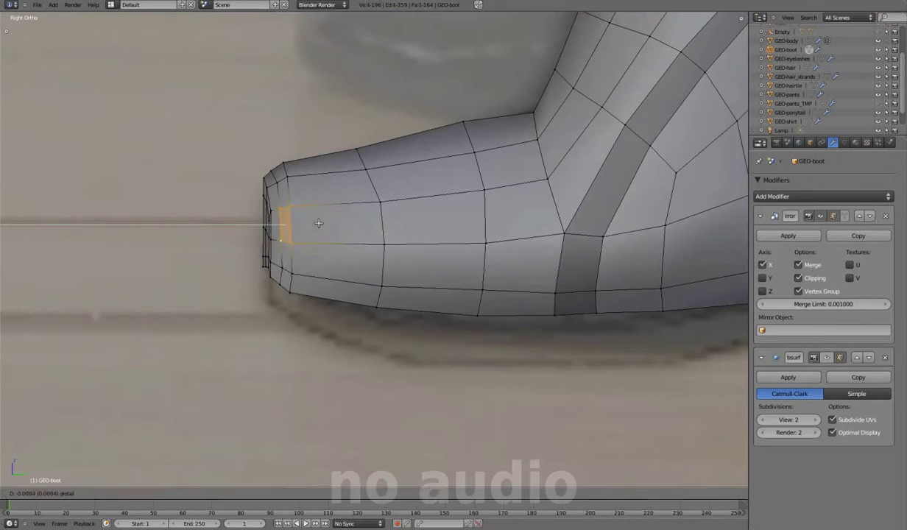
Step: In Right Ortho, reshape the toe's bottom edge with a soft-falloff move
middle_click_drag(284, 241, 377, 355)
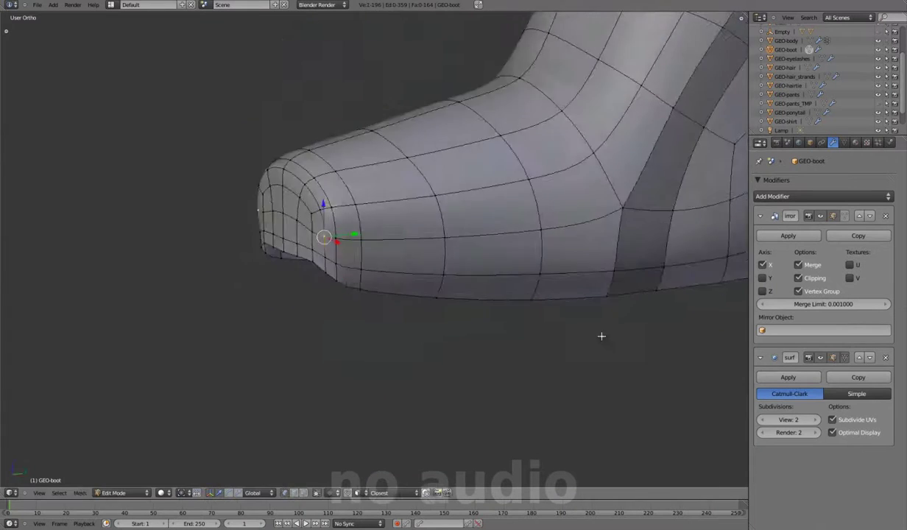
middle_click_drag(580, 347, 409, 349)
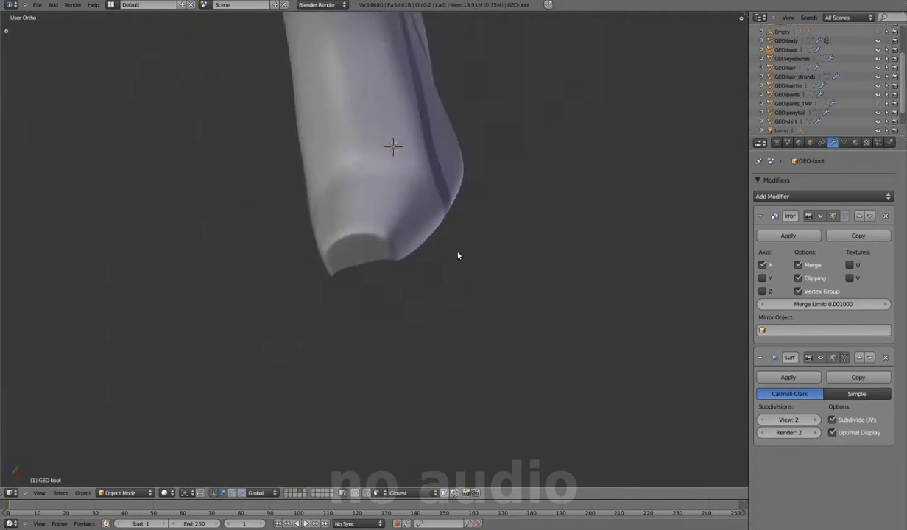
key("KP_3")
right_click(331, 268)
key("g")
left_click(207, 239)
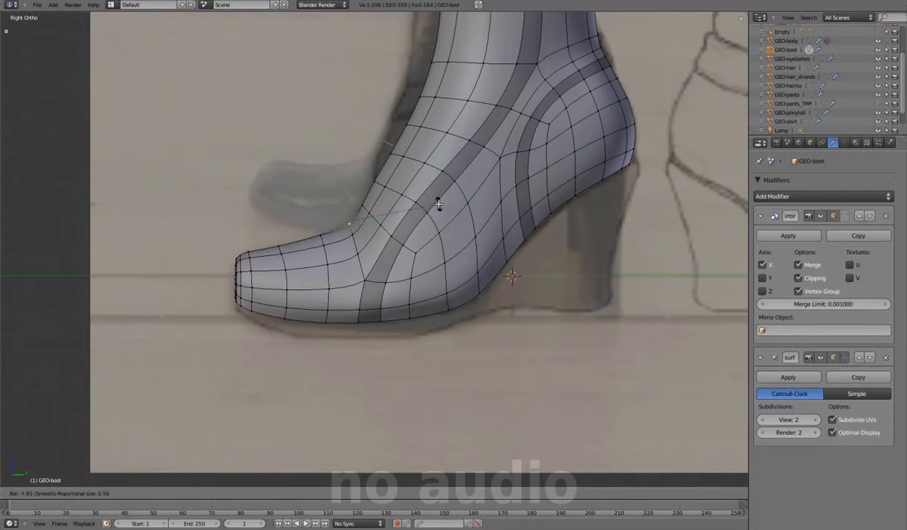
left_click(377, 219)
middle_click_drag(377, 219, 392, 261)
key("Tab")
Step: Adjust a vertex at the toe front and preview the smoothed boot in Object Mode
mouse_move(456, 208)
middle_mouse_down()
mouse_move(399, 252)
mouse_move(413, 199)
middle_mouse_up()
key("g")
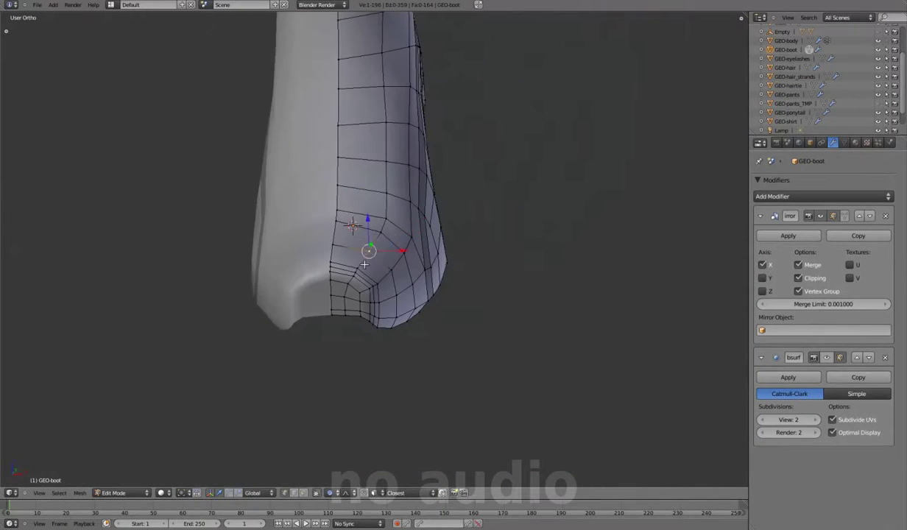
right_click(387, 253)
middle_click_drag(387, 254, 388, 215)
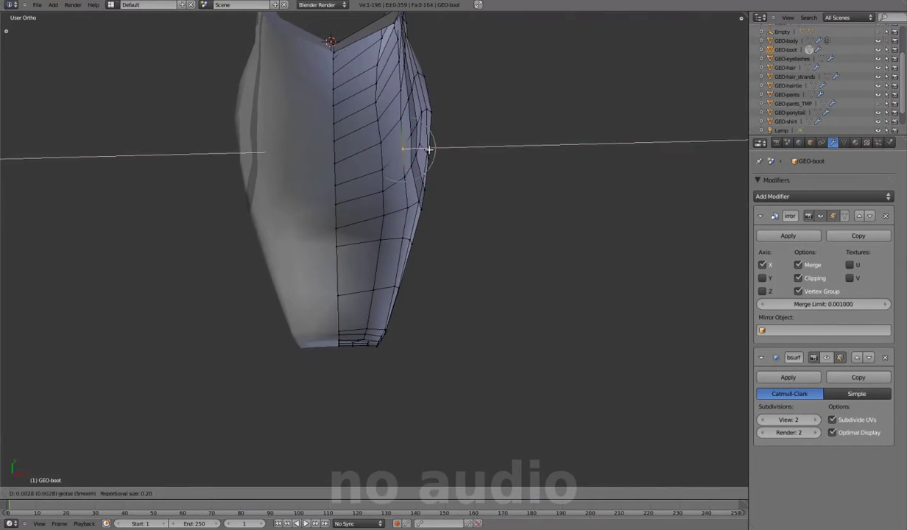
middle_click_drag(421, 144, 427, 198)
key("Tab")
middle_click_drag(348, 308, 464, 285)
scroll(366, 315, "down", 4)
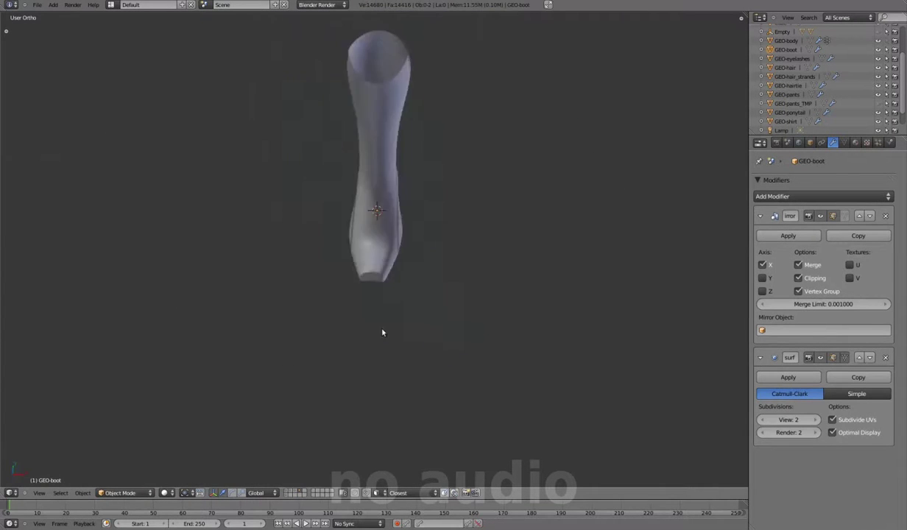
key("Tab")
scroll(366, 315, "up", 4)
Step: Adjust a boot edge loop and an instep vertex, then check the smoothed result up close
right_click(334, 199, "alt")
mouse_move(397, 242)
middle_mouse_down()
mouse_move(401, 279)
mouse_move(284, 197)
mouse_move(419, 225)
middle_mouse_up()
left_click(453, 276)
right_click(419, 225)
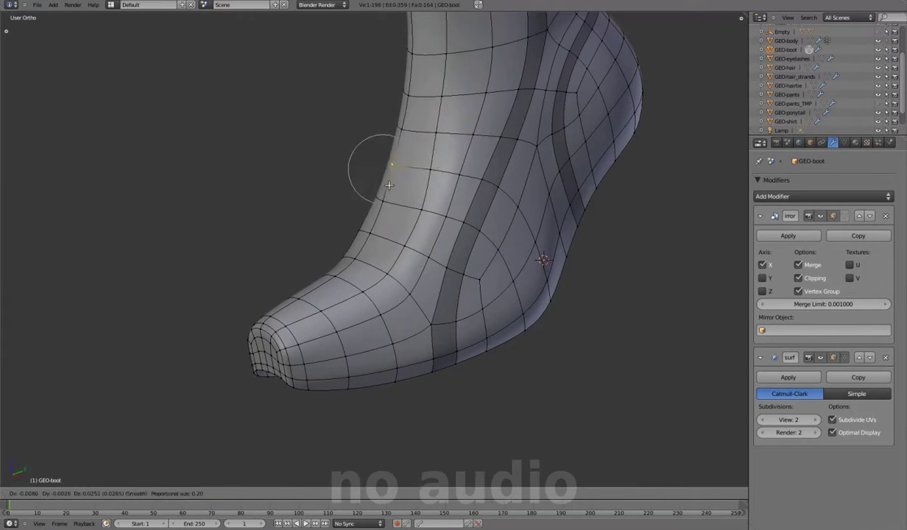
left_click(388, 184)
middle_click_drag(389, 185, 379, 205)
mouse_move(362, 70)
middle_mouse_down()
mouse_move(496, 335)
mouse_move(427, 265)
mouse_move(447, 313)
mouse_move(515, 297)
mouse_move(473, 229)
mouse_move(412, 316)
mouse_move(471, 295)
mouse_move(663, 257)
middle_mouse_up()
scroll(413, 317, "down", 2)
key("Tab")
key("Tab")
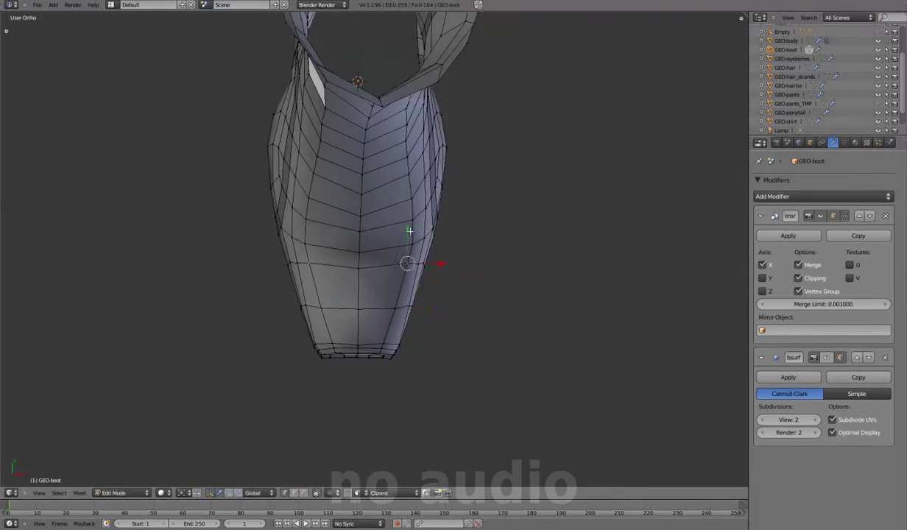
scroll(387, 343, "up", 3)
mouse_move(387, 343)
middle_mouse_down()
mouse_move(407, 333)
mouse_move(464, 343)
mouse_move(540, 251)
middle_mouse_up()
Step: Move the heel vertically with proportional falloff to match the side reference
key("KP_3")
key("Tab")
middle_click_drag(421, 124, 486, 309)
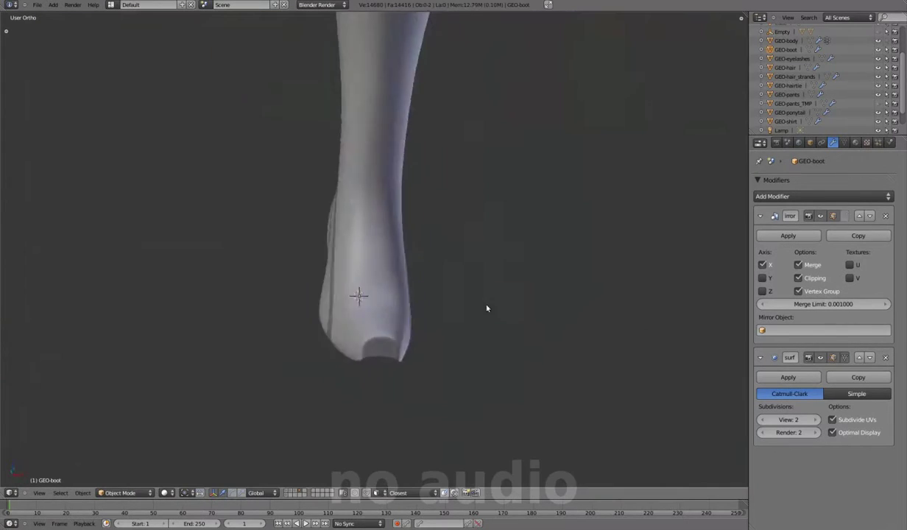
key("KP_3")
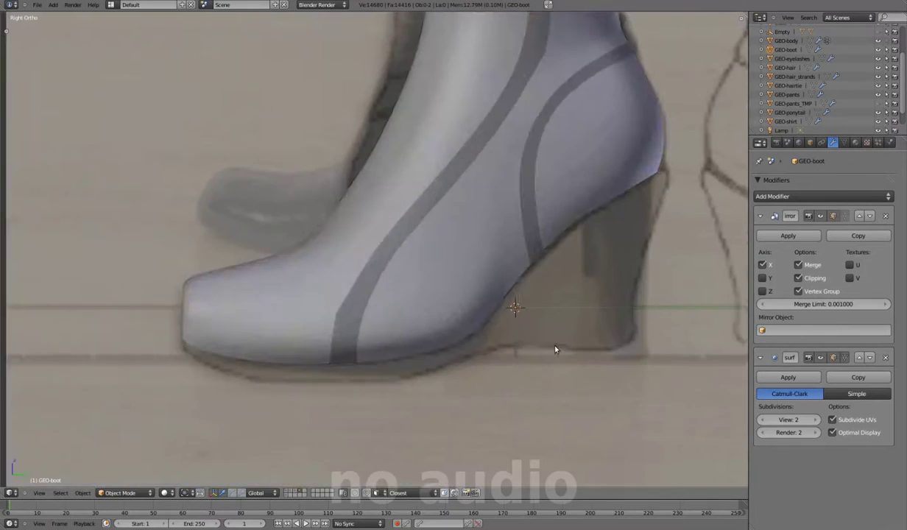
key("Tab")
key("g")
key("z")
left_click(286, 329)
Step: Return to the zoomed side view and select another vertex near the toe
mouse_move(286, 329)
middle_mouse_down()
mouse_move(284, 383)
mouse_move(354, 314)
middle_mouse_up()
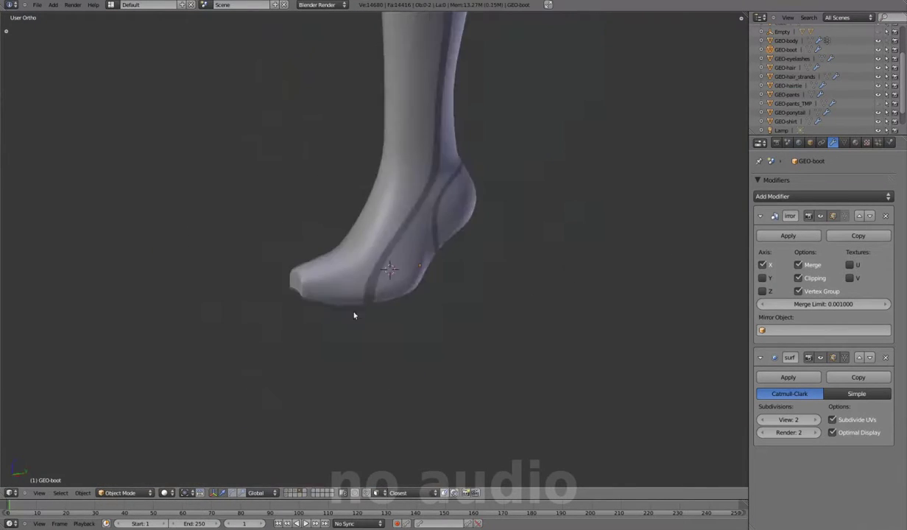
key("KP_3")
scroll(476, 279, "up", 2)
scroll(197, 300, "up", 1)
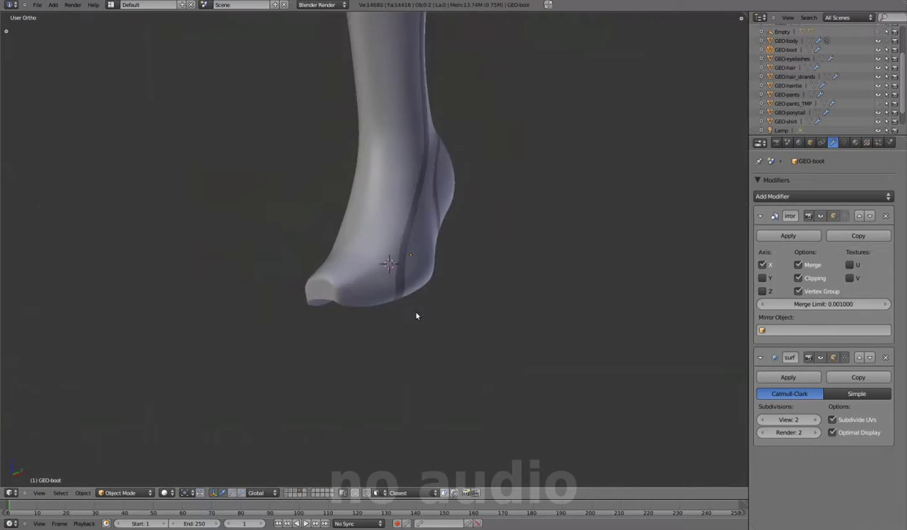
right_click(390, 311)
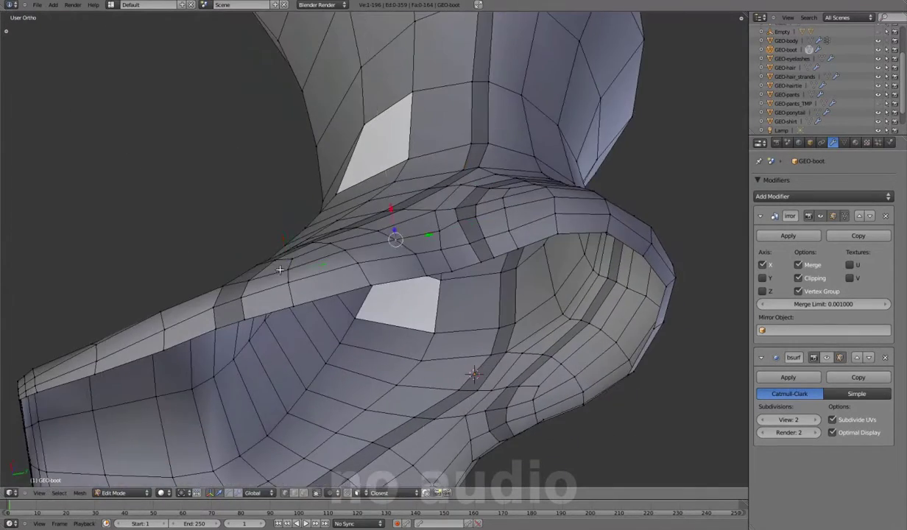
Step: Orbit around the heel and ankle of the boot mesh
middle_click_drag(486, 236, 522, 221)
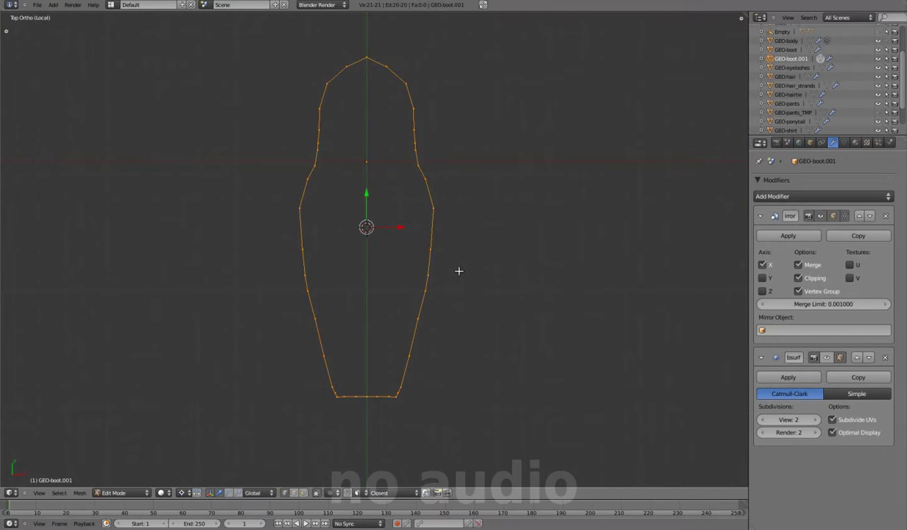
Step: Fill the sole outline with faces and add an edge loop across the narrow end
key("KP_3")
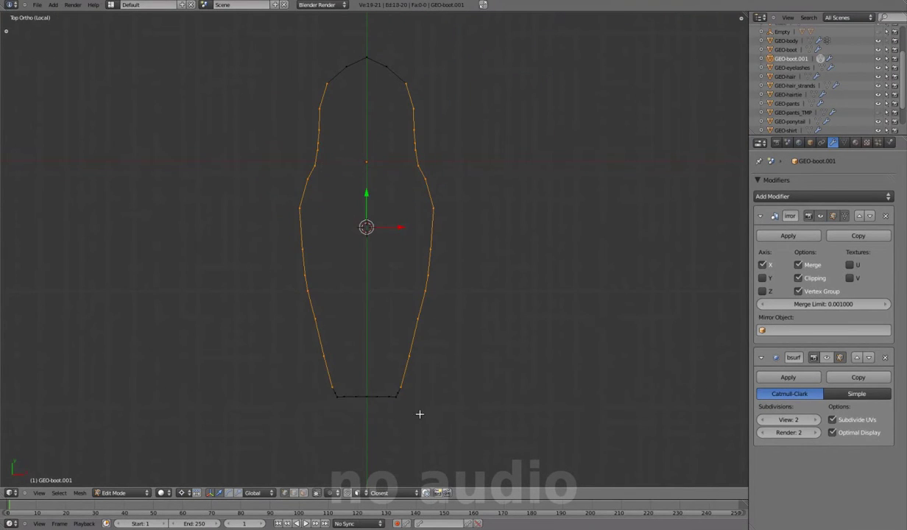
key("f")
right_click(383, 384, "alt")
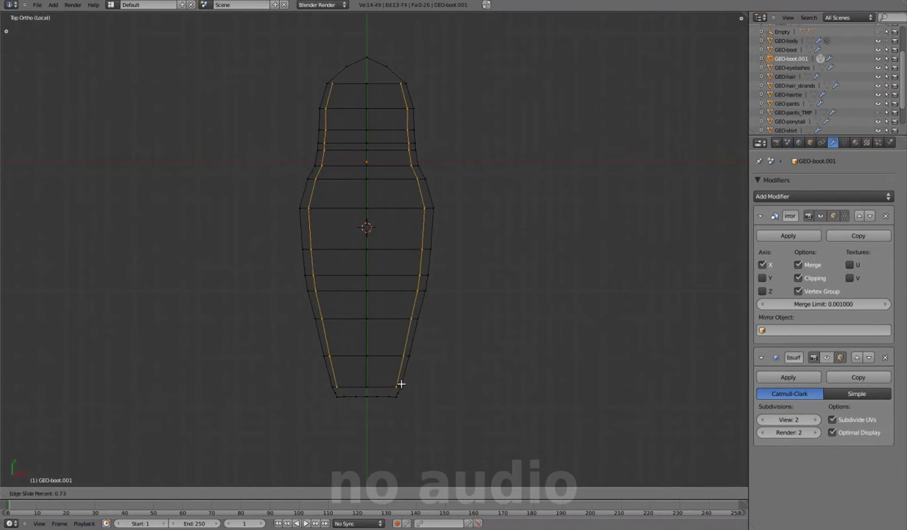
scroll(447, 390, "up", 4)
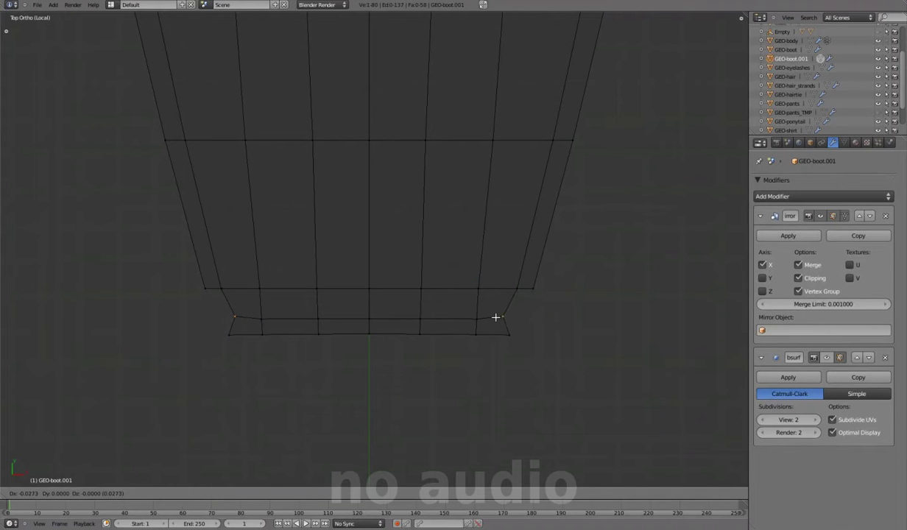
middle_click_drag(517, 328, 532, 318, "shift")
scroll(519, 310, "down", 5)
middle_click_drag(480, 146, 432, 215, "shift")
scroll(456, 197, "up", 5)
right_click(413, 172)
key("ctrl+r")
left_click(434, 183)
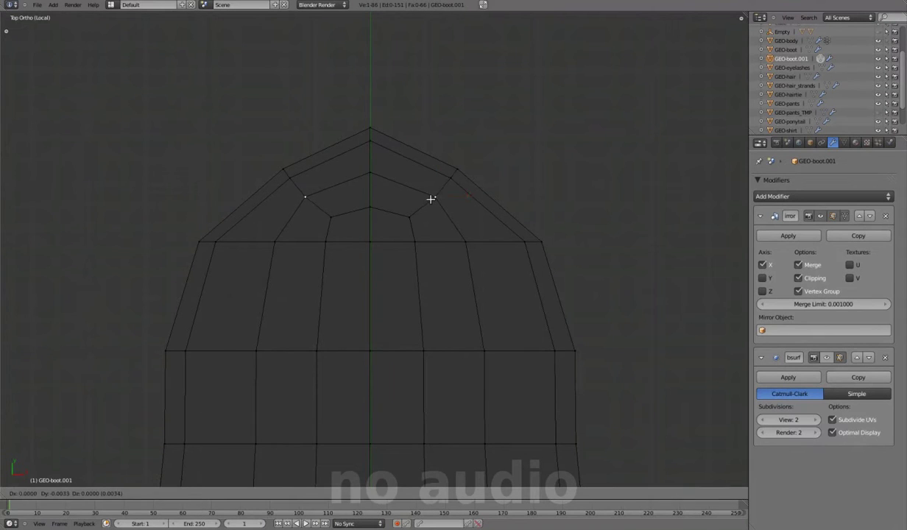
Step: Switch to solid shading, move a narrow-end vertex and show the unsmoothed cage
key("a")
scroll(486, 251, "down", 3)
scroll(524, 265, "down", 2)
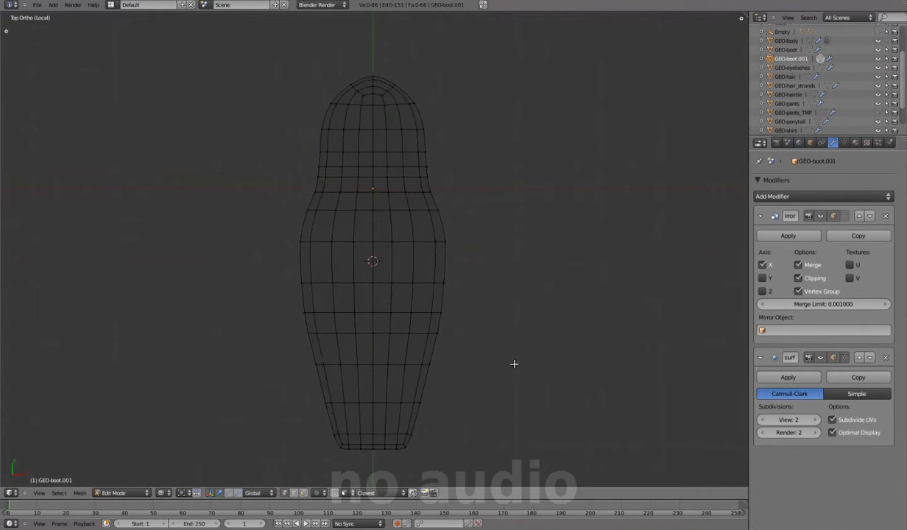
key("z")
scroll(443, 245, "up", 2)
scroll(434, 187, "up", 3)
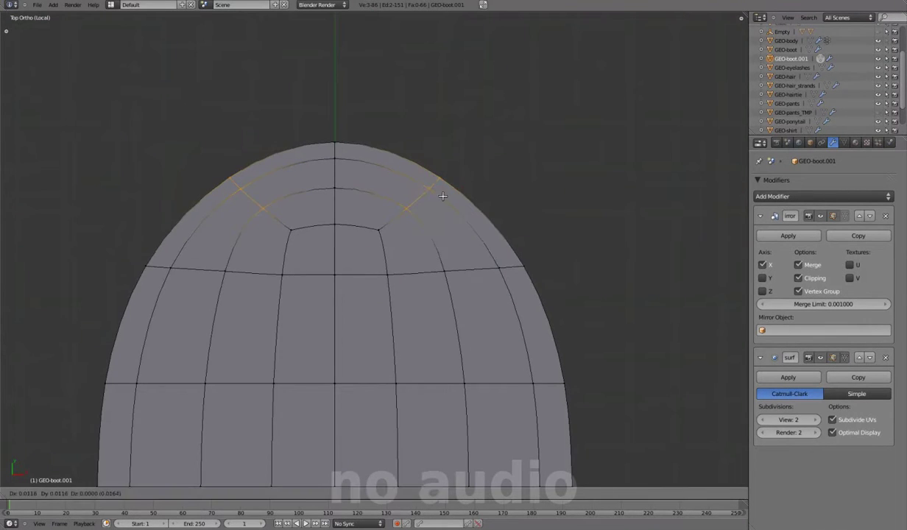
left_click(442, 196)
left_click(810, 357)
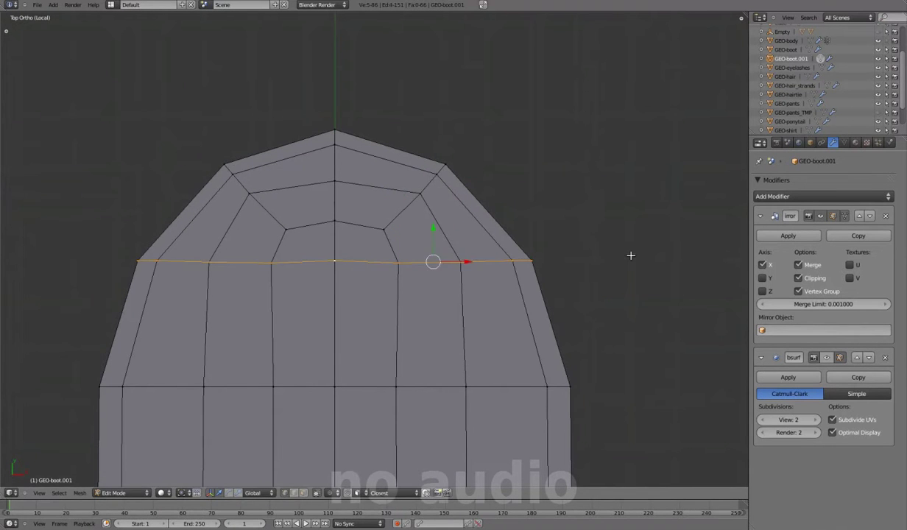
Step: Refine a vertex at the rounded end and check the whole sole edge-on in Right Ortho
scroll(630, 258, "down", 3)
right_click(398, 126)
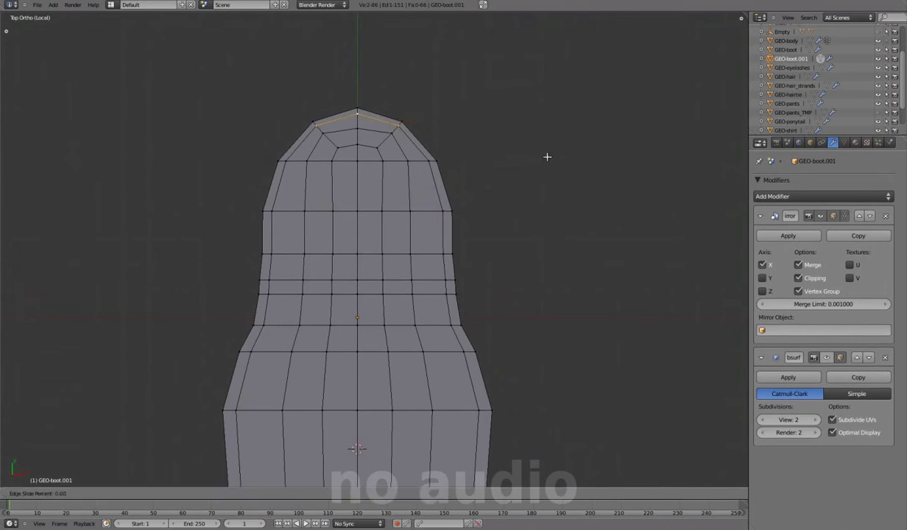
scroll(525, 197, "down", 3)
key("a")
scroll(473, 247, "up", 3)
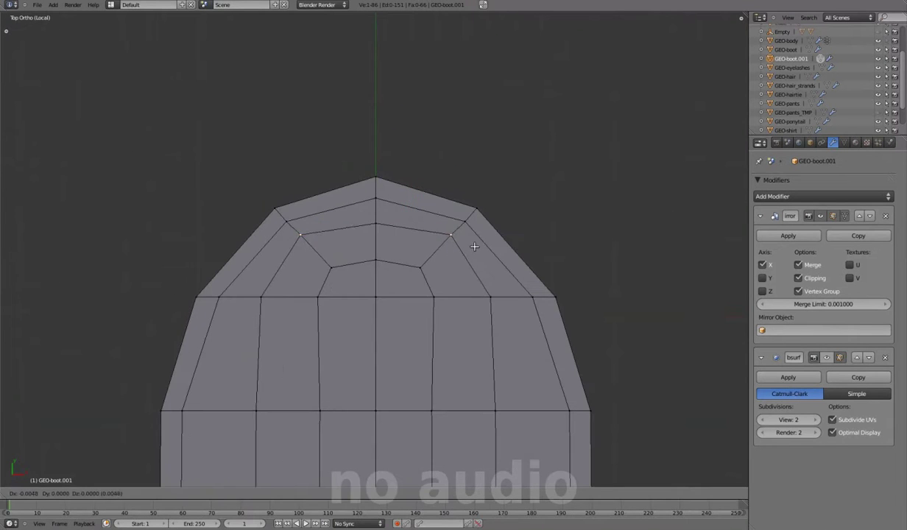
scroll(516, 269, "up", 1)
scroll(478, 214, "down", 4)
mouse_move(478, 214)
middle_mouse_down()
mouse_move(449, 289)
mouse_move(480, 279)
mouse_move(362, 270)
middle_mouse_up()
key("a")
key("KP_3")
mouse_move(459, 279)
middle_mouse_down()
mouse_move(314, 373)
mouse_move(417, 270)
middle_mouse_up()
key("KP_3")
scroll(454, 312, "up", 2)
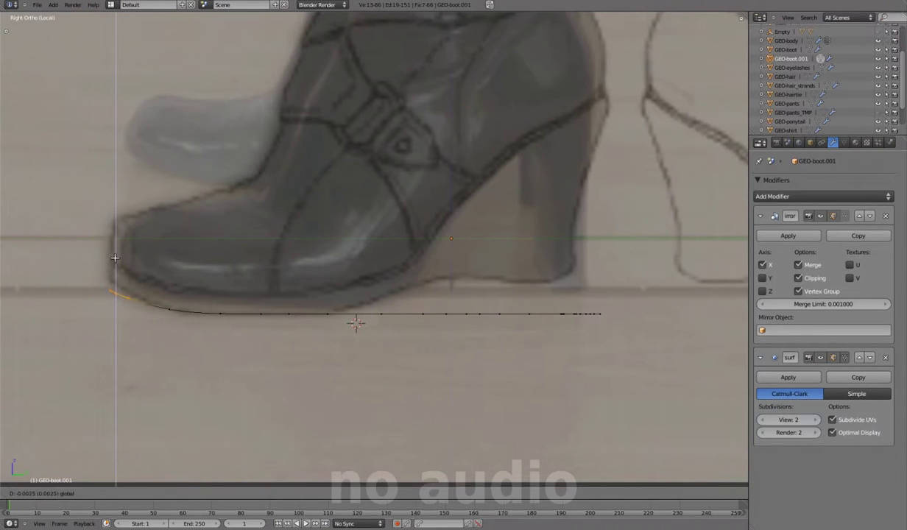
Step: Finish moving the sole outline vertices and inspect the sole's 3D shape in Object Mode
left_click(115, 257)
key("a")
scroll(200, 340, "up", 2)
middle_click_drag(484, 357, 515, 352, "shift")
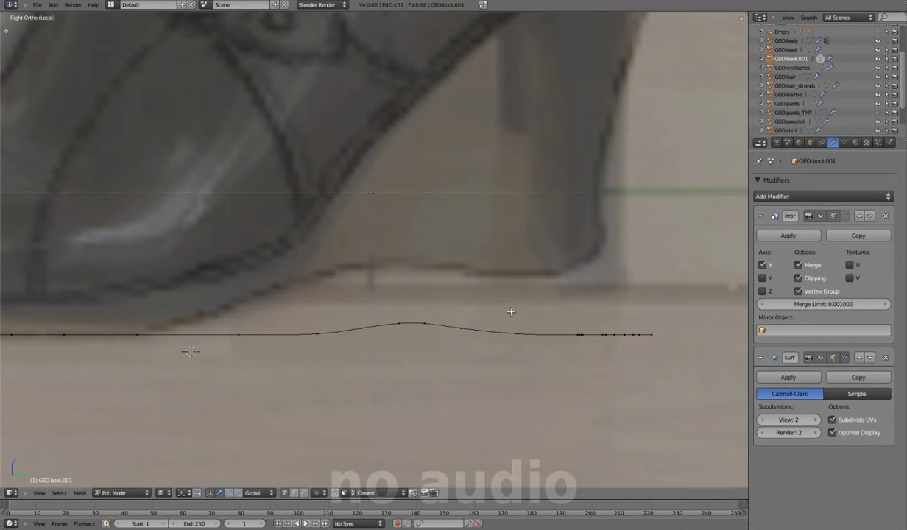
scroll(511, 311, "down", 5)
key("Tab")
middle_click_drag(511, 311, 429, 321)
scroll(429, 320, "up", 3)
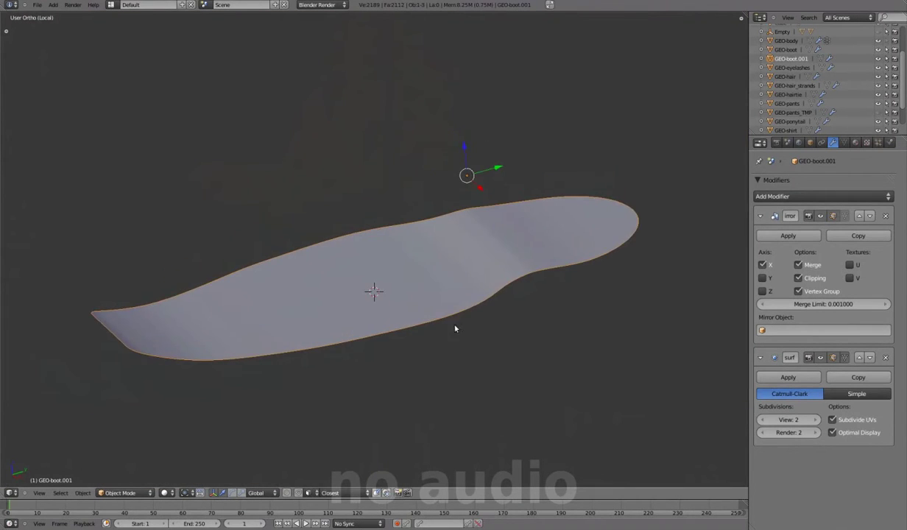
Step: Apply Shade Smooth to all of the sole's faces via the W specials menu
key("Tab")
key("a")
key("w")
left_click(497, 406)
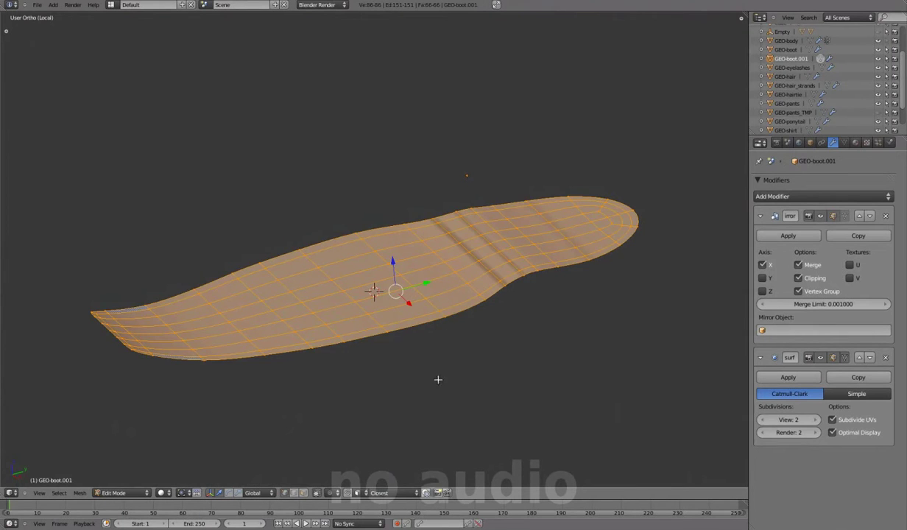
key("Tab")
Step: Return to Right Ortho and select the GEO-boot mesh
middle_click_drag(411, 354, 394, 358)
key("KP_3")
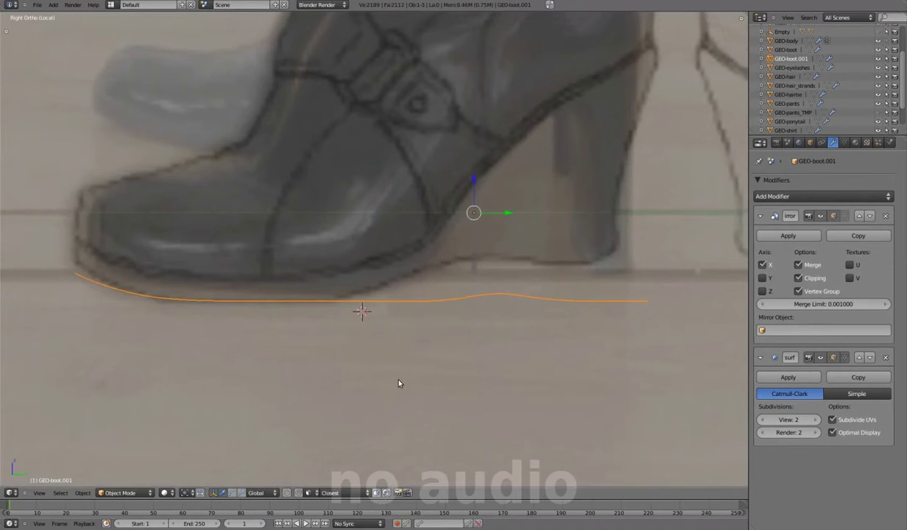
scroll(423, 303, "down", 2)
middle_click_drag(423, 304, 354, 300)
right_click(354, 300)
Step: Lower the boot's bottom edge loop in the right side view, with see-through off
key("KP_3")
key("Tab")
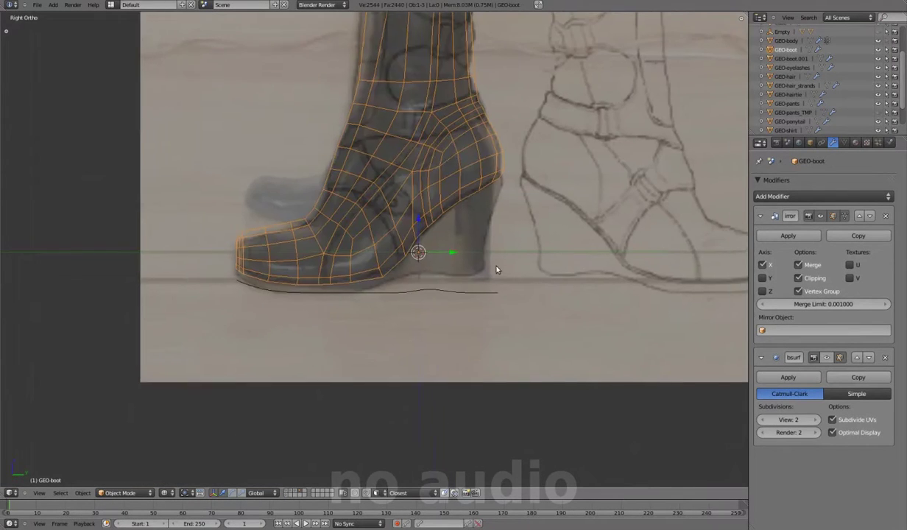
scroll(588, 235, "up", 3)
key("alt+z")
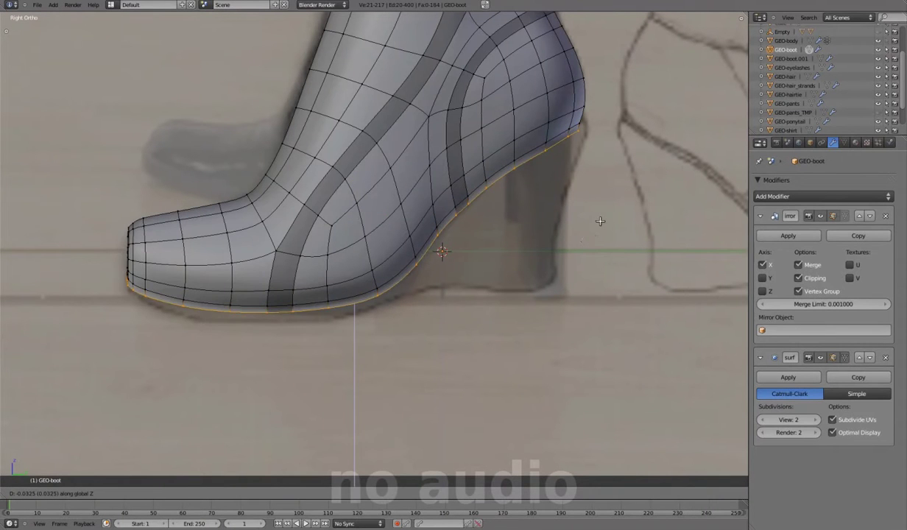
right_click(469, 205, "alt")
left_click(854, 143)
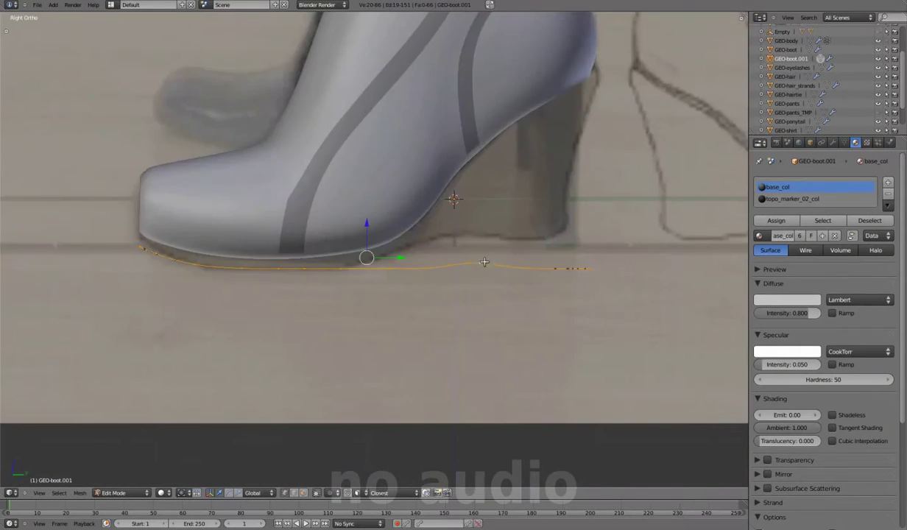
Step: Move the separate sole vertically into place beneath the boot
scroll(484, 262, "up", 2)
left_click(438, 295)
key("Tab")
middle_click_drag(438, 295, 366, 306)
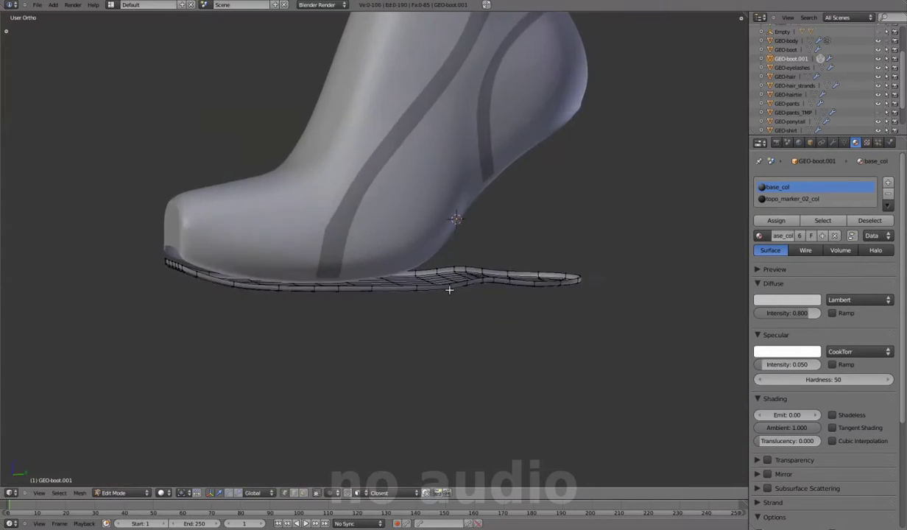
Step: Join the sole into GEO-boot with Ctrl+J and clear the selection in Edit Mode
key("ctrl+j")
key("Tab")
key("a")
mouse_move(572, 245)
middle_mouse_down()
mouse_move(365, 295)
mouse_move(466, 291)
mouse_move(415, 192)
middle_mouse_up()
Step: Cut a new centred edge loop across the heel in the right side view
key("z")
right_click(416, 192)
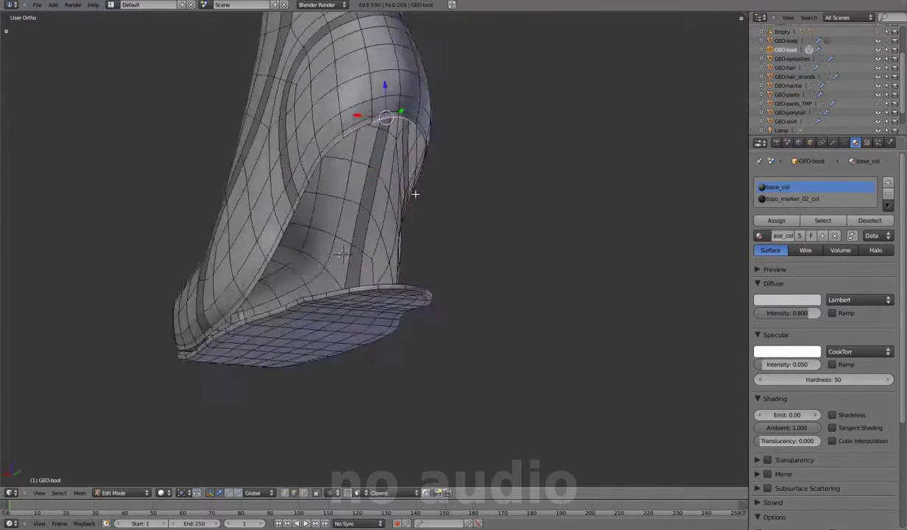
scroll(478, 262, "up", 3)
middle_click_drag(478, 262, 492, 264)
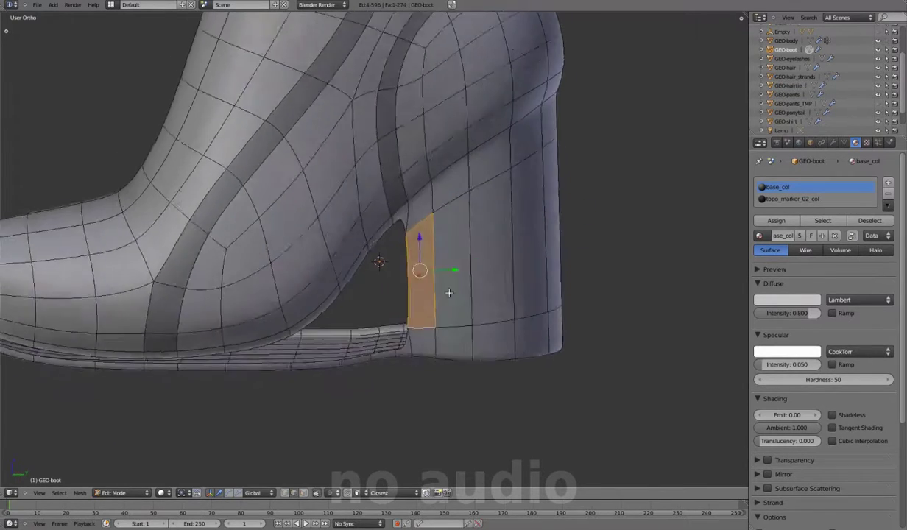
key("KP_3")
key("ctrl+r")
left_click(471, 241)
right_click(471, 241)
scroll(471, 241, "up", 2)
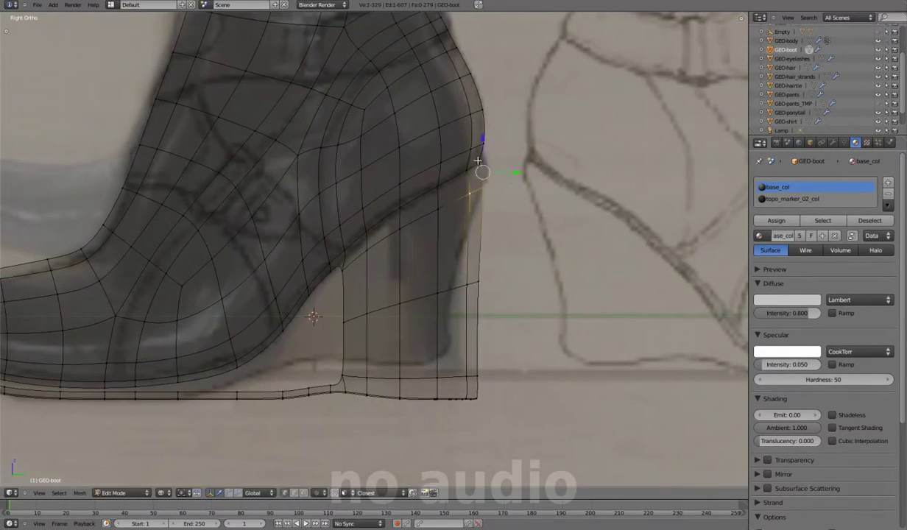
scroll(465, 264, "up", 2)
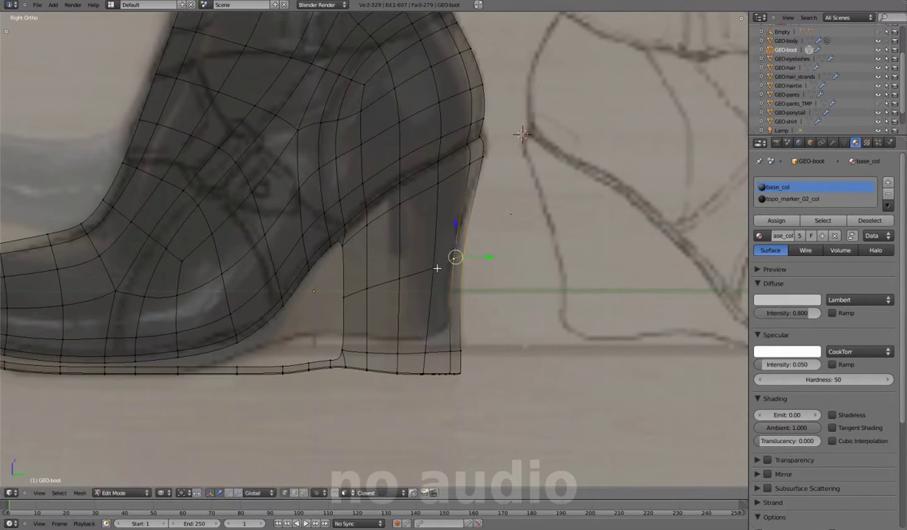
scroll(453, 267, "down", 2)
scroll(478, 269, "down", 2)
Step: Pull the back edge loop in to follow the side photo's curve above the heel
key("Tab")
middle_click_drag(477, 269, 424, 318)
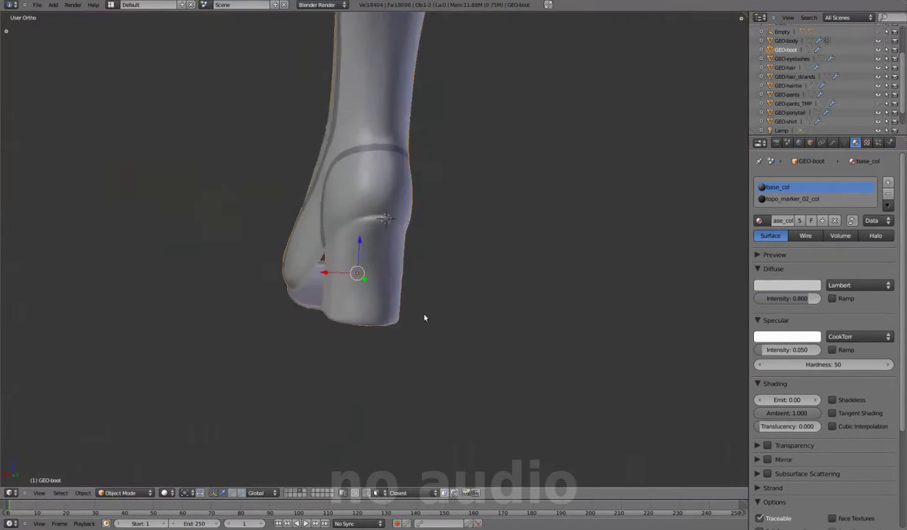
scroll(459, 259, "up", 3)
key("Tab")
middle_click_drag(460, 259, 384, 234)
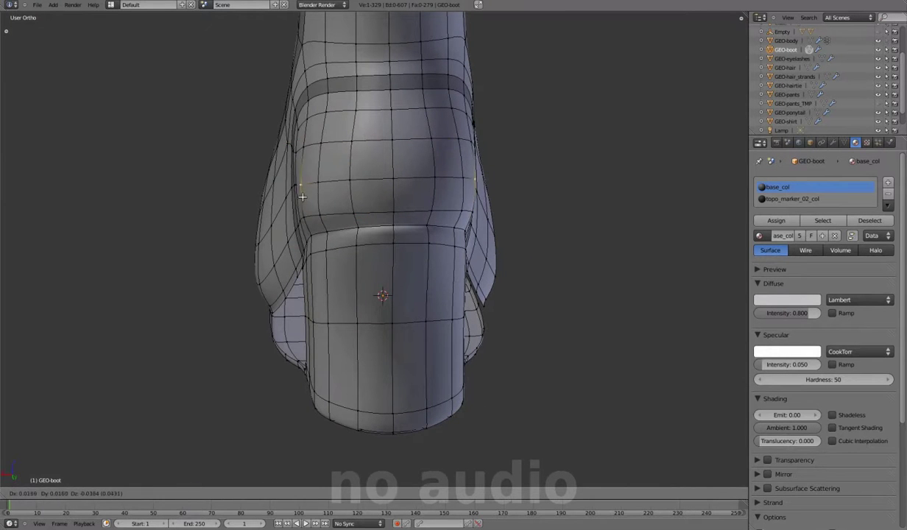
middle_click_drag(302, 196, 348, 228)
key("g")
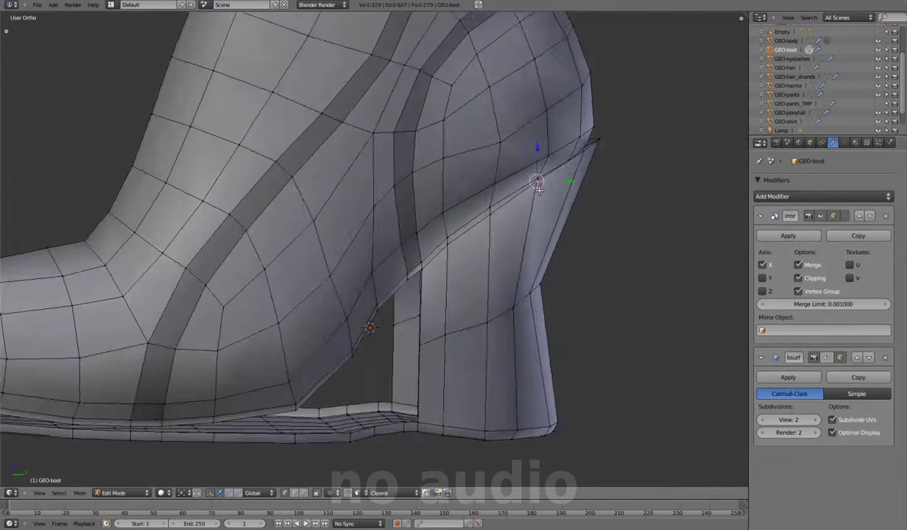
key("KP_3")
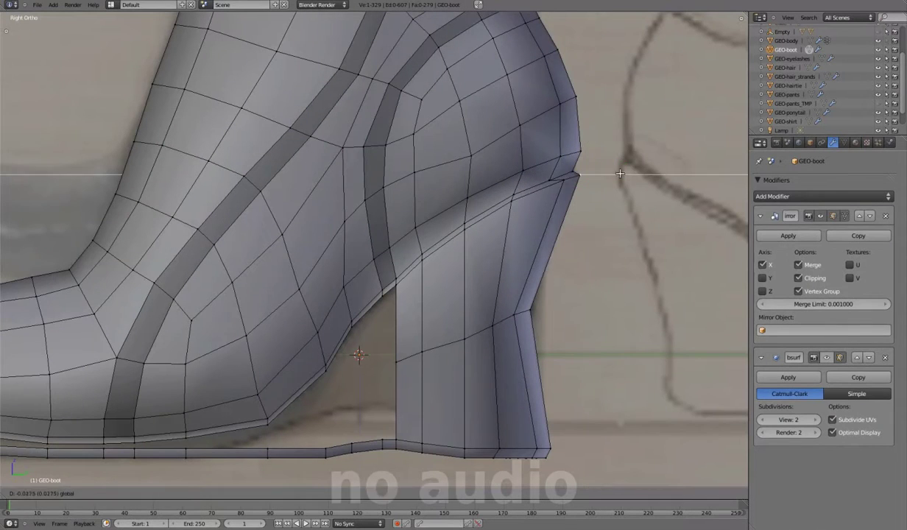
Step: Select the heel's bottom vertices in see-through side view against the reference photo
scroll(536, 127, "down", 2)
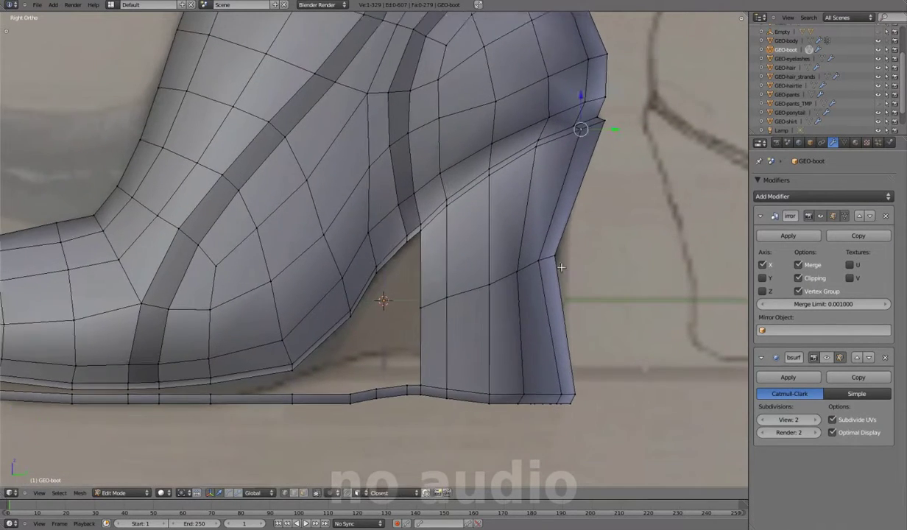
key("z")
key("z")
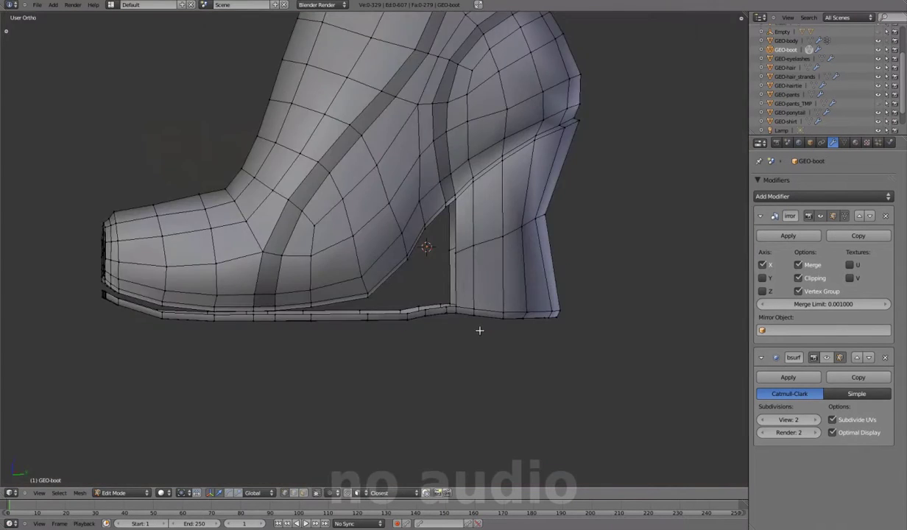
key("z")
scroll(416, 328, "up", 1)
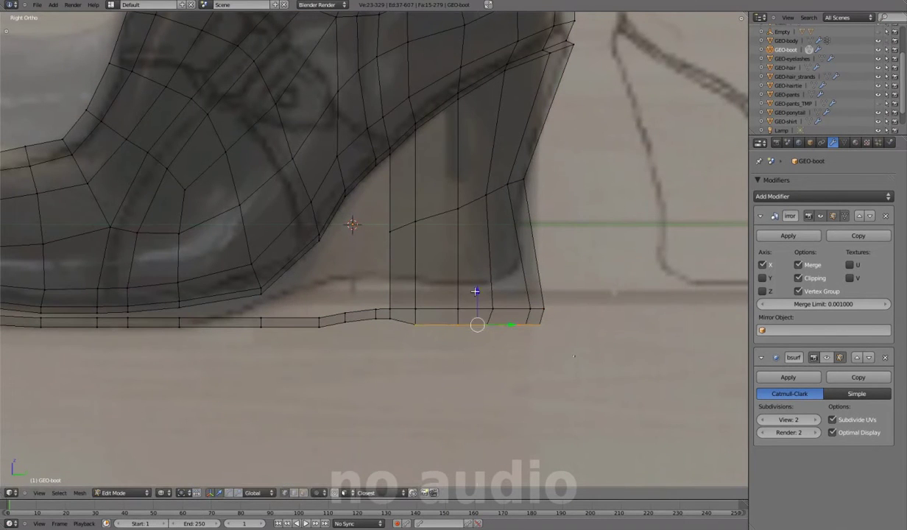
scroll(475, 292, "up", 3, "ctrl")
left_click(350, 336, "shift")
Step: Adjust a heel-back vertex and preview the tapered heel from behind and below
key("z")
scroll(593, 357, "down", 1)
right_click(536, 202)
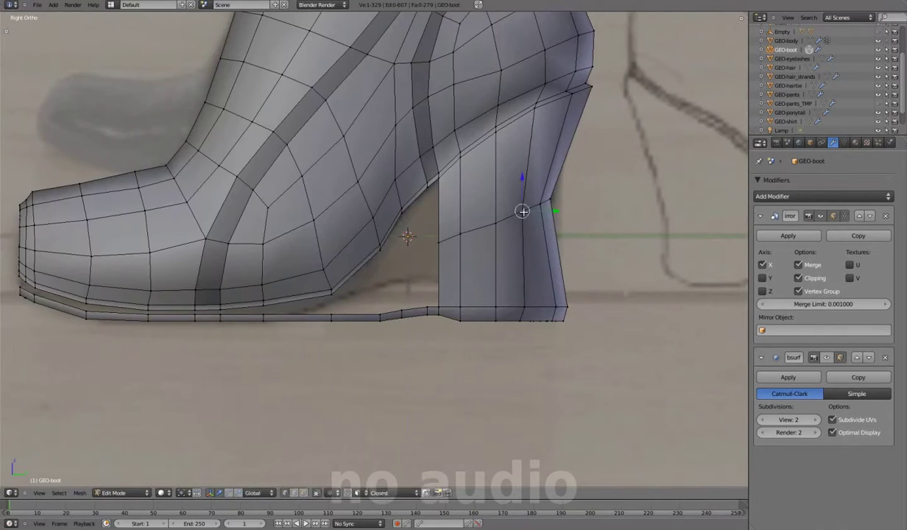
mouse_move(524, 207)
middle_mouse_down()
mouse_move(308, 184)
mouse_move(334, 175)
mouse_move(334, 205)
mouse_move(490, 300)
mouse_move(356, 281)
mouse_move(475, 235)
mouse_move(460, 262)
mouse_move(416, 140)
mouse_move(418, 48)
middle_mouse_up()
key("Tab")
key("Tab")
scroll(460, 261, "down", 3)
Step: Preview the smoothed boot from the rear and check its material settings
scroll(424, 249, "up", 3)
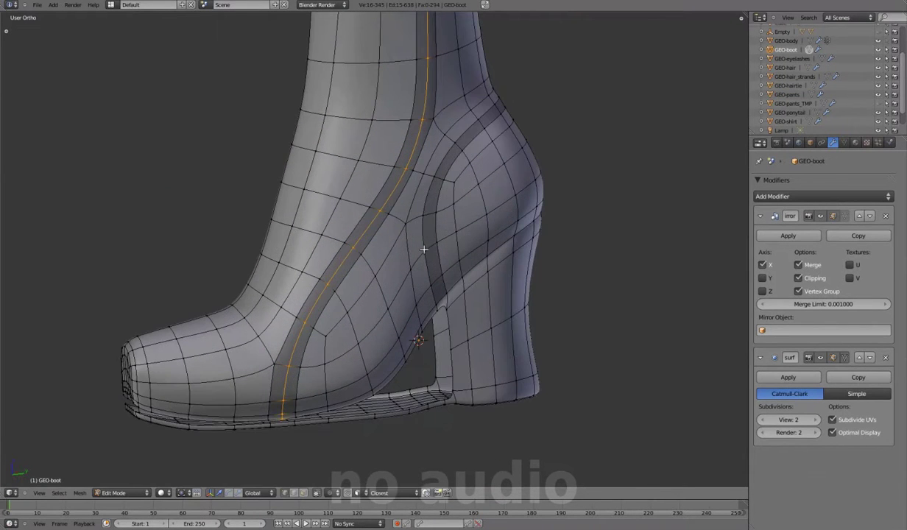
middle_click_drag(428, 248, 439, 237)
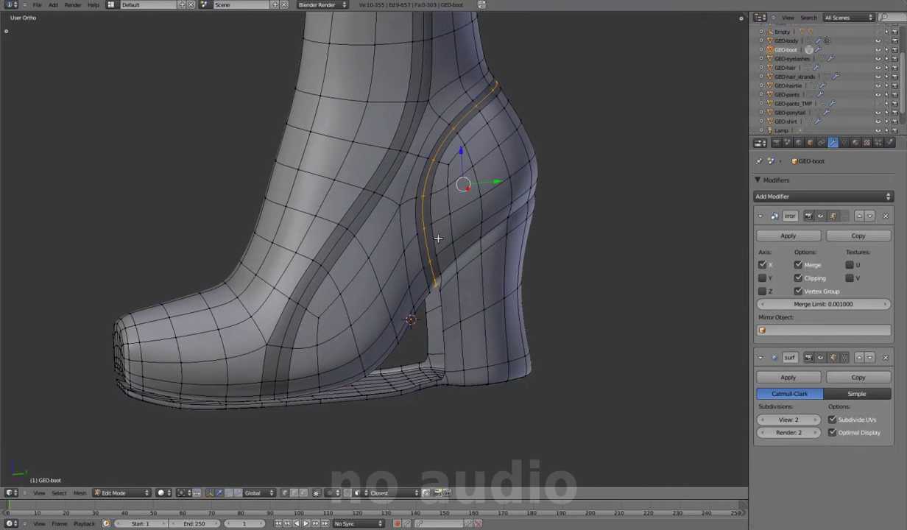
key("Tab")
left_click(854, 144)
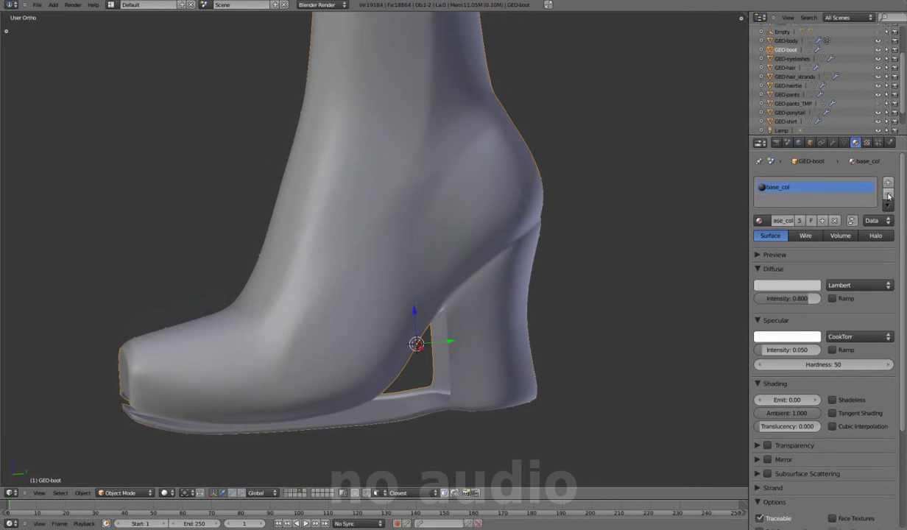
scroll(397, 251, "down", 3)
mouse_move(397, 251)
middle_mouse_down()
mouse_move(361, 249)
mouse_move(452, 309)
mouse_move(442, 303)
mouse_move(494, 230)
mouse_move(399, 332)
middle_mouse_up()
key("Tab")
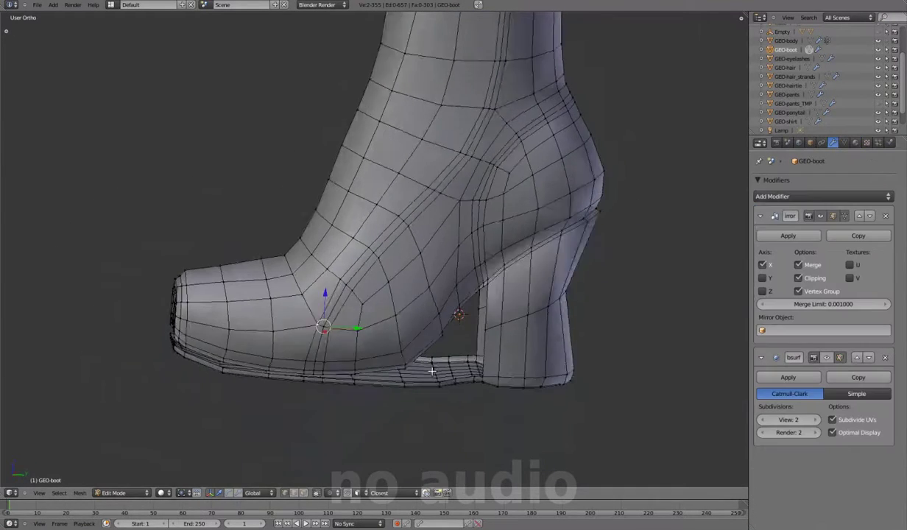
Step: Zoom in on the boot's heel and arch area
scroll(432, 372, "up", 5)
scroll(510, 173, "up", 2)
scroll(509, 173, "up", 1)
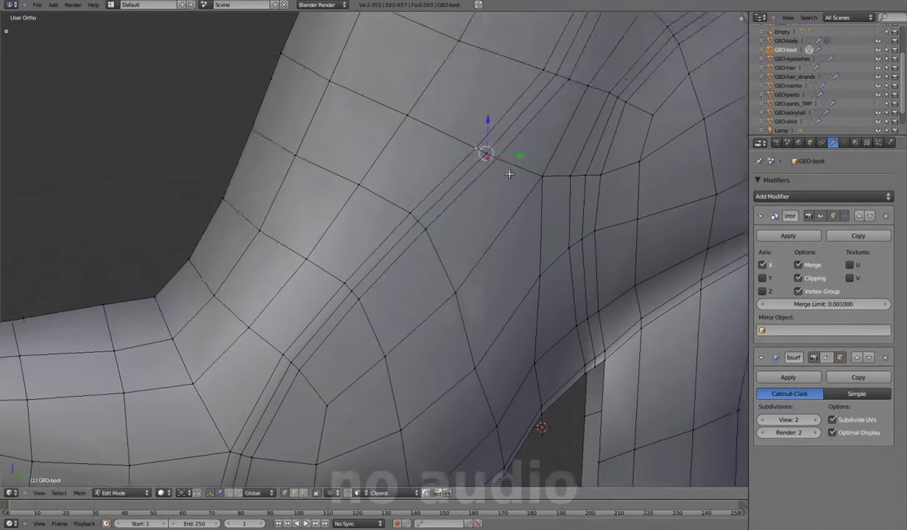
scroll(509, 173, "down", 5)
scroll(399, 356, "up", 3)
scroll(399, 356, "up", 1)
middle_click_drag(399, 356, 299, 414, "shift")
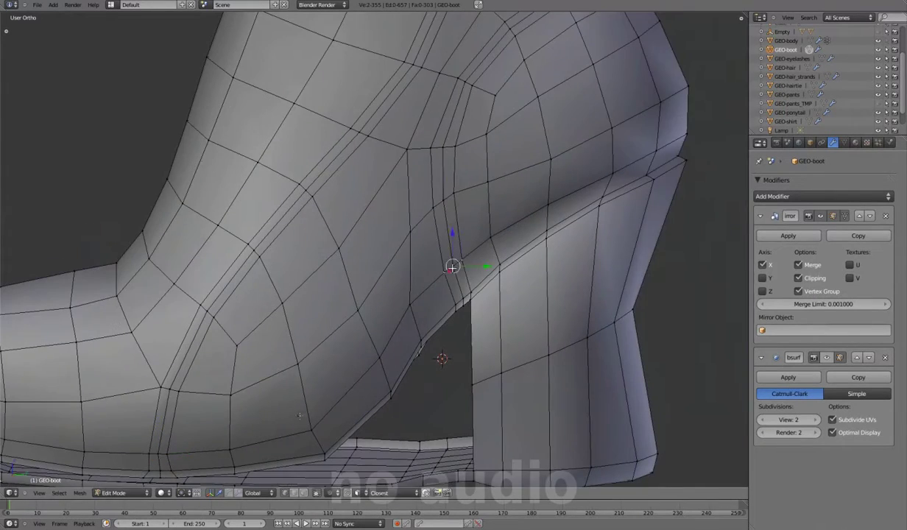
scroll(534, 156, "up", 2)
scroll(600, 99, "down", 3)
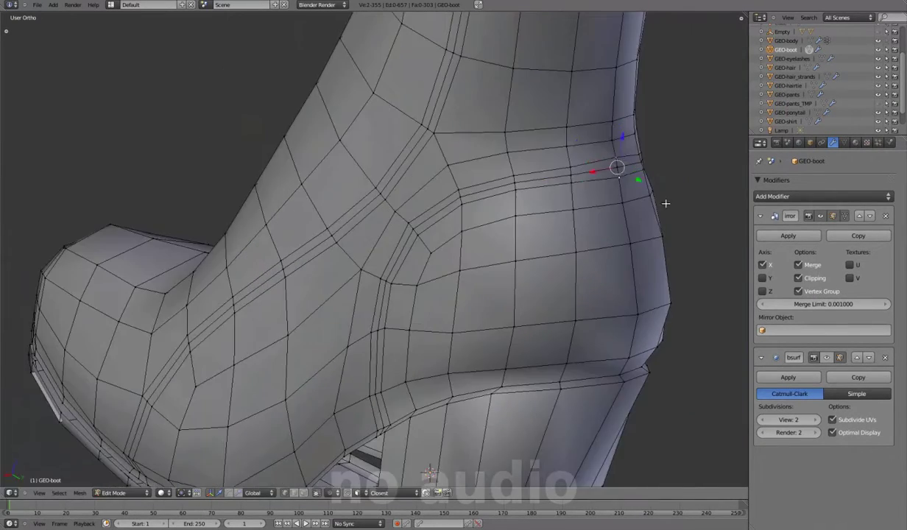
scroll(515, 220, "down", 3)
Step: Move the ankle vertices, comparing against the smoothed preview
key("Tab")
scroll(376, 324, "down", 1)
key("Tab")
scroll(376, 324, "up", 4)
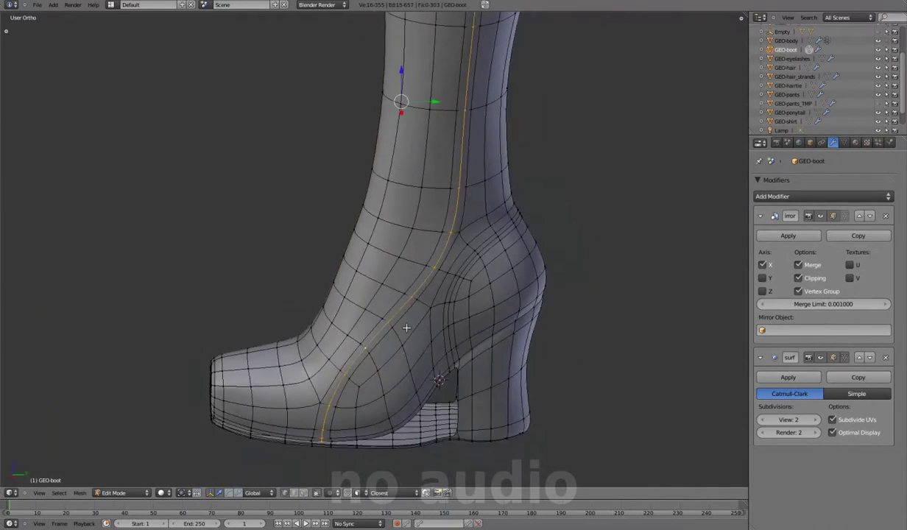
scroll(430, 213, "down", 1)
left_click(428, 213)
Step: Scale an ankle loop and reposition ankle vertices, checking the smoothed shape
key("Tab")
scroll(398, 294, "down", 2)
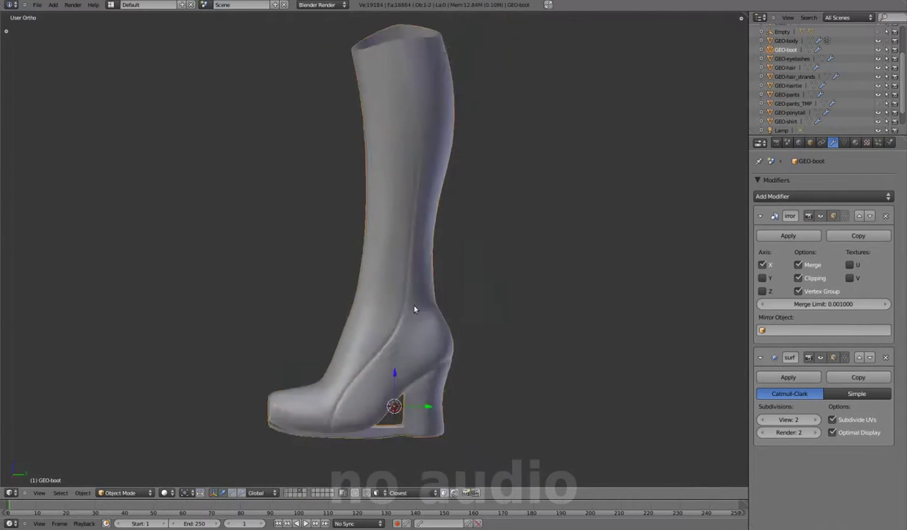
key("Tab")
scroll(388, 274, "up", 6)
left_click(474, 248)
mouse_move(474, 248)
middle_mouse_down()
mouse_move(394, 301)
mouse_move(408, 248)
middle_mouse_up()
left_click(279, 339)
Step: Rescale the selected ankle loop and preview the smoothed ankle
key("Tab")
scroll(376, 283, "down", 3)
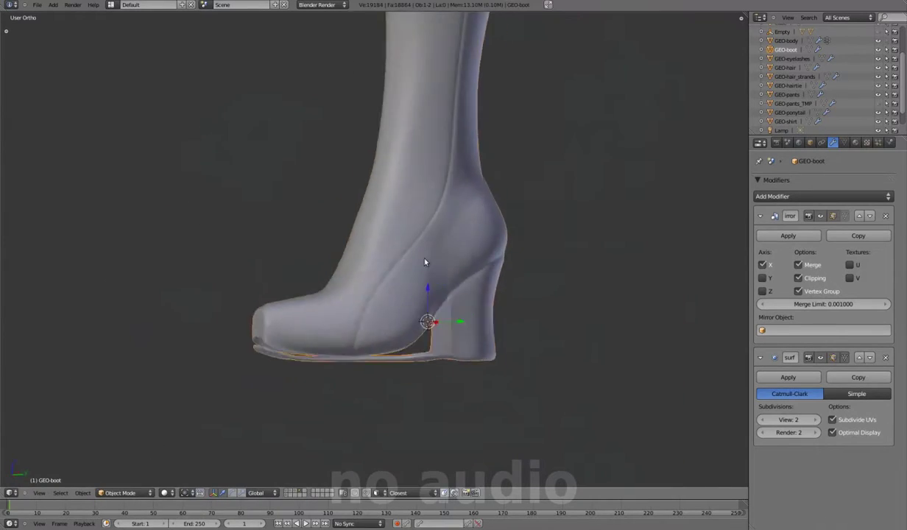
key("Tab")
key("s")
left_click(501, 252)
key("Tab")
Step: Move the ankle edge loop along Z so the side seam curves toward the heel
key("Tab")
scroll(385, 311, "up", 5)
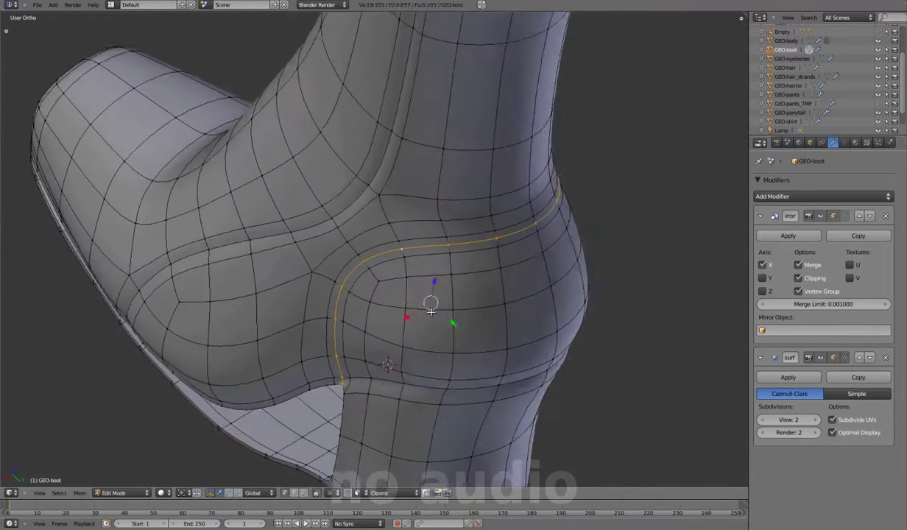
key("g")
key("z")
left_click(385, 310)
scroll(468, 327, "down", 3)
mouse_move(467, 327)
middle_mouse_down()
mouse_move(410, 286)
mouse_move(398, 243)
middle_mouse_up()
key("Tab")
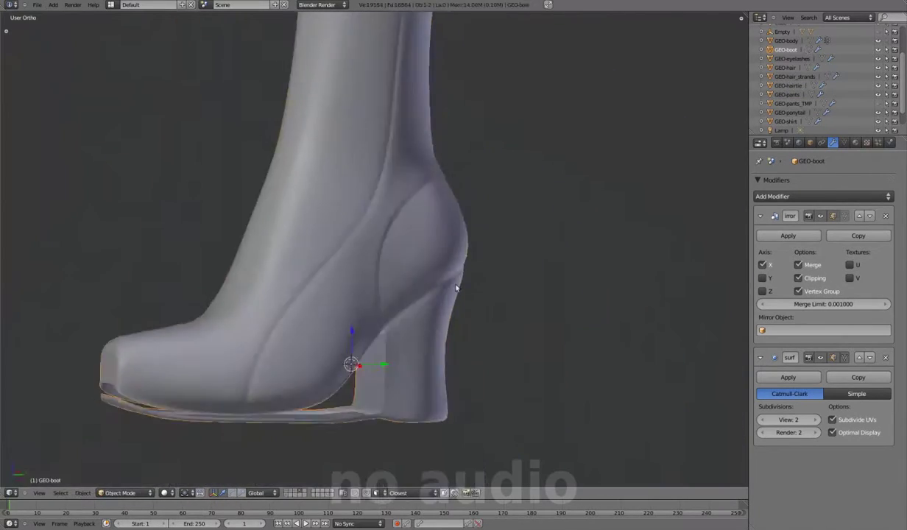
key("Tab")
scroll(396, 232, "up", 3)
left_click(478, 186)
Step: Inspect the whole boot from side and rear, then select an ankle edge loop
mouse_move(477, 186)
middle_mouse_down()
mouse_move(375, 263)
mouse_move(341, 195)
mouse_move(409, 291)
mouse_move(419, 242)
middle_mouse_up()
scroll(338, 194, "down", 3)
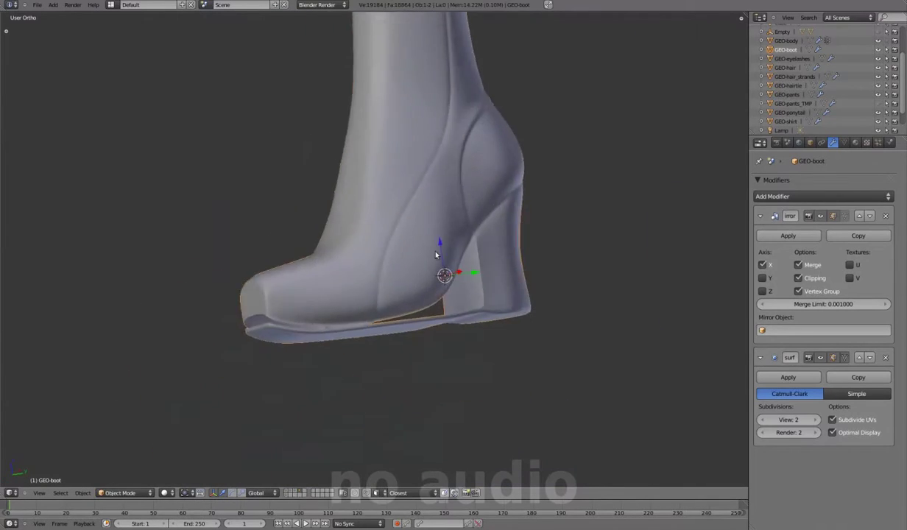
scroll(419, 241, "up", 3)
scroll(379, 286, "down", 5)
mouse_move(379, 286)
middle_mouse_down()
mouse_move(562, 263)
mouse_move(417, 262)
middle_mouse_up()
scroll(397, 166, "up", 4)
mouse_move(396, 166)
middle_mouse_down()
mouse_move(442, 309)
mouse_move(418, 289)
middle_mouse_up()
scroll(468, 334, "down", 3)
scroll(419, 289, "up", 2)
left_click(449, 231, "alt")
scroll(449, 231, "down", 3)
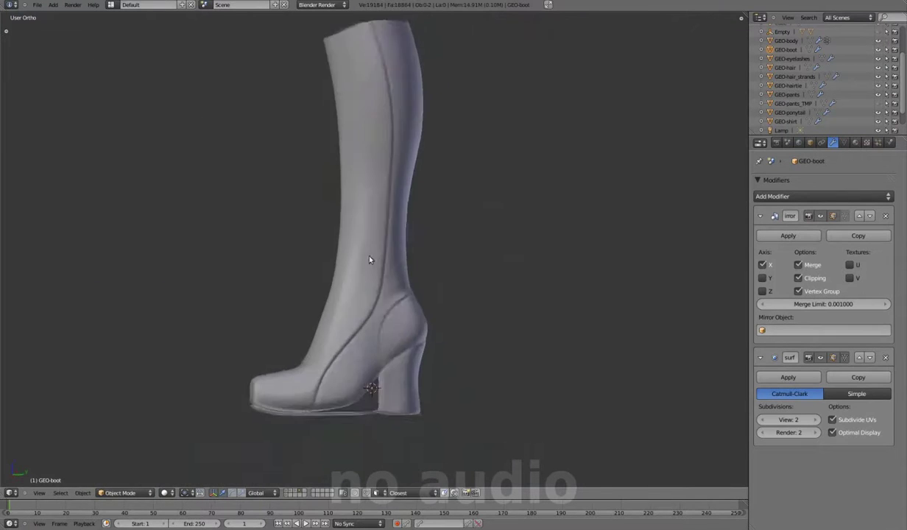
middle_click_drag(370, 259, 349, 283)
scroll(348, 282, "up", 4)
Step: Nudge a short ankle edge and preview the smoothed boot
left_click(334, 319, "alt")
key("g")
left_click(333, 319)
middle_click_drag(333, 319, 486, 270)
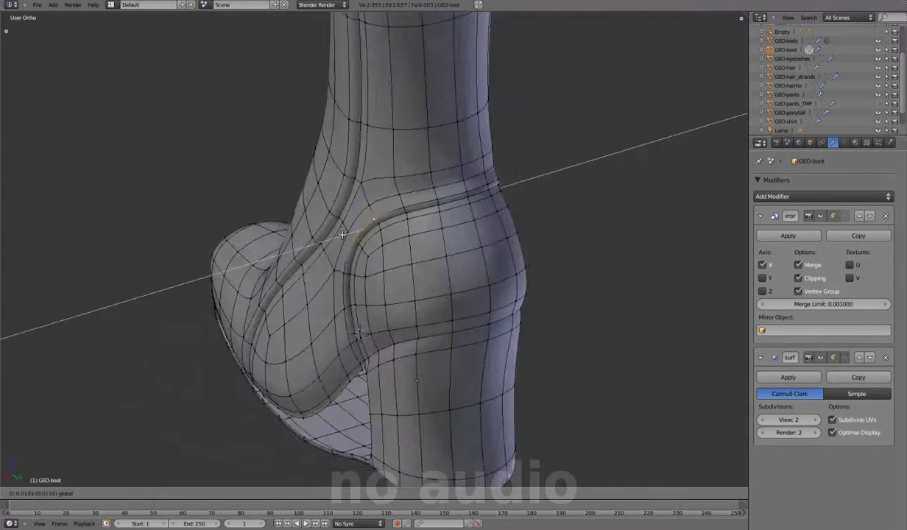
key("Tab")
scroll(486, 269, "down", 3)
scroll(472, 302, "down", 2)
Step: Slide the sole edge loop along the surface at the heel
key("shift+s")
left_click(552, 318)
mouse_move(553, 318)
middle_mouse_down()
mouse_move(416, 301)
mouse_move(536, 170)
middle_mouse_up()
key("Tab")
scroll(374, 243, "up", 5)
scroll(348, 278, "up", 4)
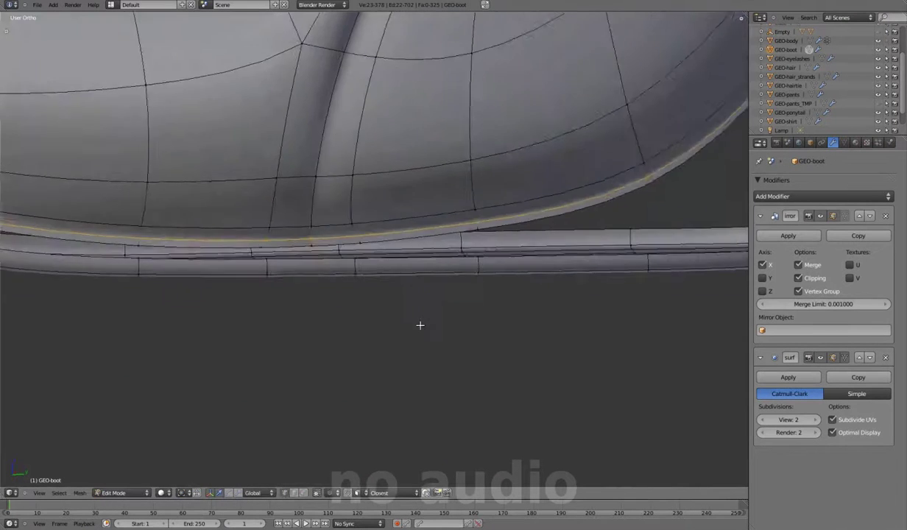
left_click(471, 237, "alt")
key("g")
key("g")
mouse_move(396, 262)
middle_mouse_down()
mouse_move(382, 235)
mouse_move(449, 249)
mouse_move(383, 271)
mouse_move(384, 317)
mouse_move(359, 245)
mouse_move(344, 275)
mouse_move(368, 255)
mouse_move(367, 271)
mouse_move(405, 257)
mouse_move(384, 411)
mouse_move(415, 338)
mouse_move(324, 297)
mouse_move(561, 252)
mouse_move(394, 269)
mouse_move(475, 279)
mouse_move(429, 284)
mouse_move(449, 251)
mouse_move(486, 239)
mouse_move(496, 253)
mouse_move(488, 279)
middle_mouse_up()
Step: Preview the smoothed heel, then pick out a single heel face for reshaping
key("Tab")
key("Tab")
key("a")
scroll(330, 263, "up", 3)
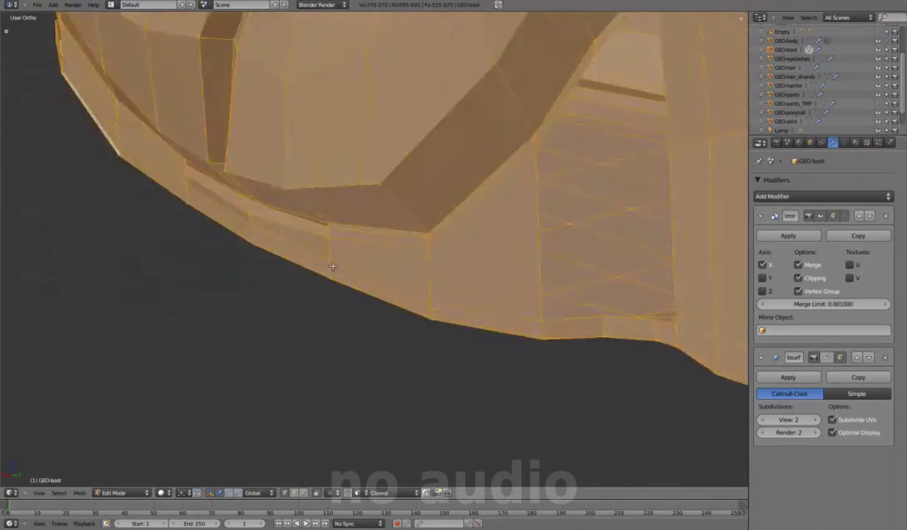
right_click(289, 253)
key("g")
right_click(239, 236)
mouse_move(239, 236)
middle_mouse_down()
mouse_move(366, 310)
mouse_move(348, 318)
mouse_move(515, 283)
mouse_move(242, 310)
mouse_move(465, 318)
mouse_move(412, 295)
mouse_move(378, 232)
mouse_move(597, 277)
mouse_move(482, 287)
middle_mouse_up()
Step: In wireframe, frame a heel vertex and delete the faces at the inner heel opening
key("z")
key("z")
key("a")
key("a")
right_click(500, 287)
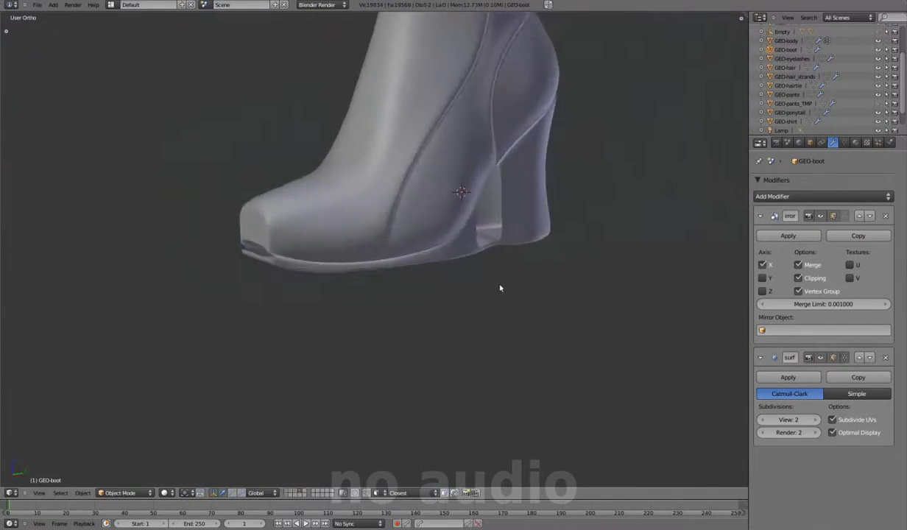
key("KP_Decimal")
mouse_move(452, 237)
middle_mouse_down()
mouse_move(611, 243)
mouse_move(478, 185)
middle_mouse_up()
left_click(533, 277)
middle_click_drag(534, 276, 566, 168)
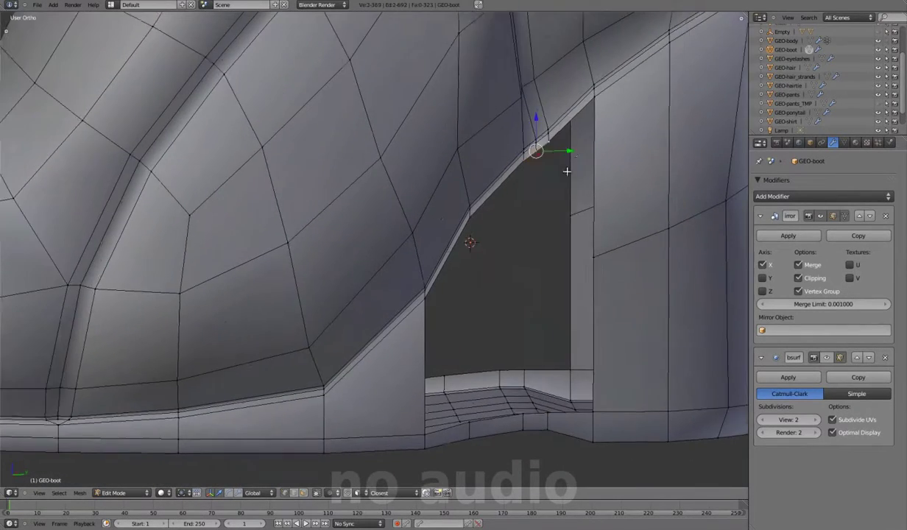
Step: Reposition a heel vertex to reshape the wedge around the new opening
scroll(521, 219, "up", 3)
scroll(519, 243, "up", 2)
key("g")
mouse_move(518, 274)
middle_mouse_down()
mouse_move(495, 328)
mouse_move(371, 316)
middle_mouse_up()
left_click(419, 348)
mouse_move(419, 347)
middle_mouse_down()
mouse_move(374, 359)
mouse_move(413, 258)
mouse_move(447, 199)
middle_mouse_up()
Step: Move the sole edge along the X axis and inspect the heel from side and back
key("g")
key("x")
scroll(274, 203, "up", 3)
middle_click_drag(273, 204, 96, 300)
mouse_move(277, 252)
middle_mouse_down()
mouse_move(370, 245)
mouse_move(480, 178)
mouse_move(371, 358)
mouse_move(569, 251)
mouse_move(364, 137)
mouse_move(385, 169)
middle_mouse_up()
mouse_move(378, 124)
middle_mouse_down()
mouse_move(265, 324)
mouse_move(368, 273)
mouse_move(386, 176)
mouse_move(372, 174)
middle_mouse_up()
key("g")
scroll(385, 181, "up", 3)
mouse_move(457, 283)
middle_mouse_down()
mouse_move(445, 245)
mouse_move(396, 263)
mouse_move(417, 324)
mouse_move(320, 316)
middle_mouse_up()
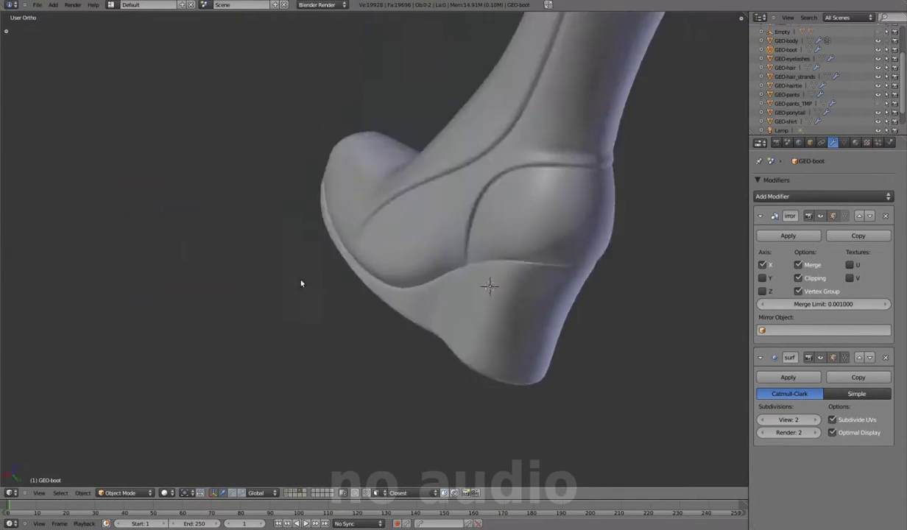
middle_click_drag(442, 399, 401, 325)
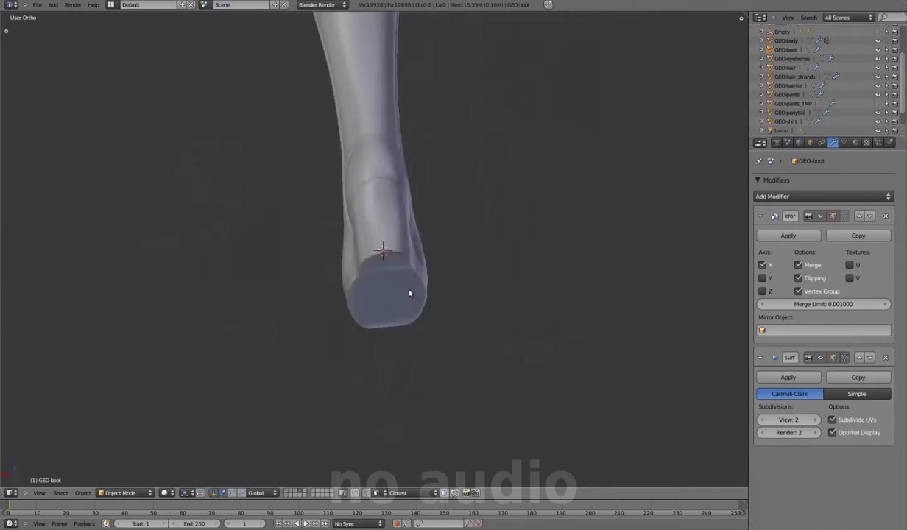
middle_click_drag(409, 293, 437, 253)
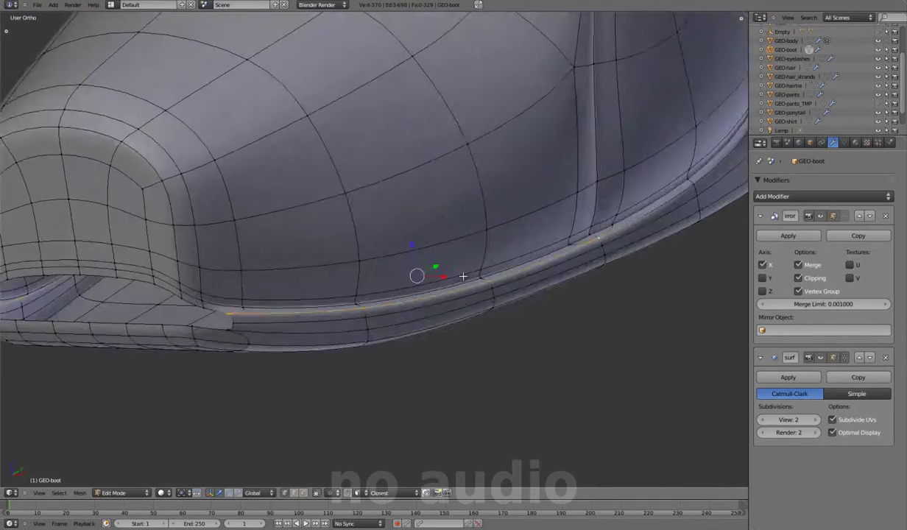
Step: Select the toe's sole edge loop and undo a stray edit
right_click(416, 282, "alt")
middle_click_drag(417, 282, 332, 262)
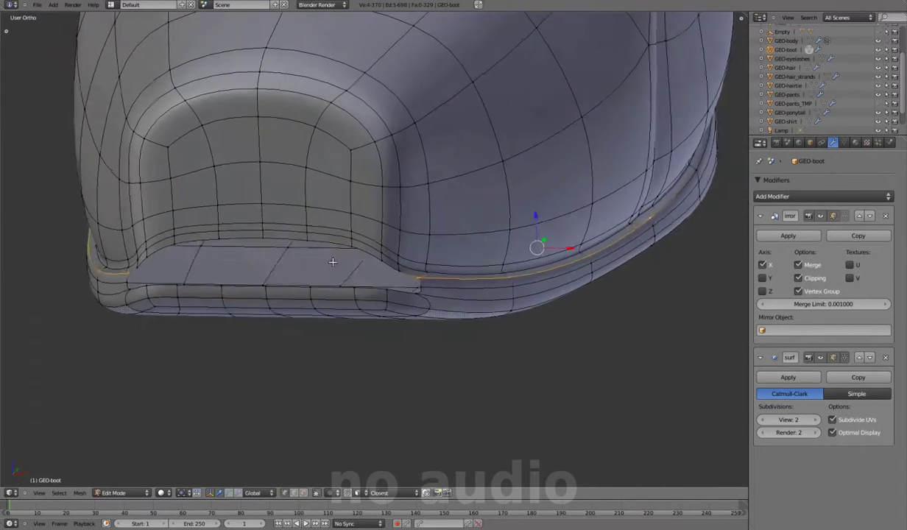
key("ctrl+z")
middle_click_drag(363, 258, 413, 295)
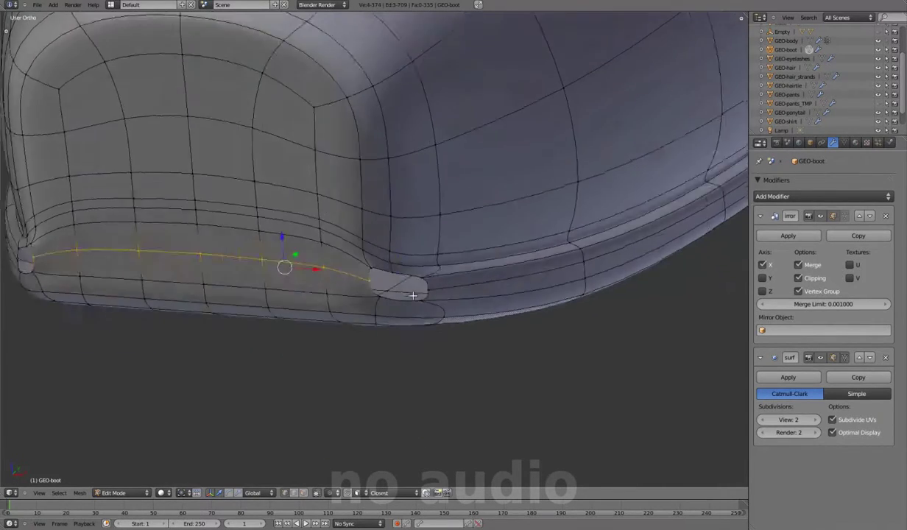
mouse_move(497, 287)
middle_mouse_down()
mouse_move(357, 271)
mouse_move(372, 276)
middle_mouse_up()
Step: Insert a new edge loop at the toe and shift the toe edges along X
key("ctrl+shift+z")
key("ctrl+r")
left_click(375, 278)
middle_click_drag(321, 249, 544, 302)
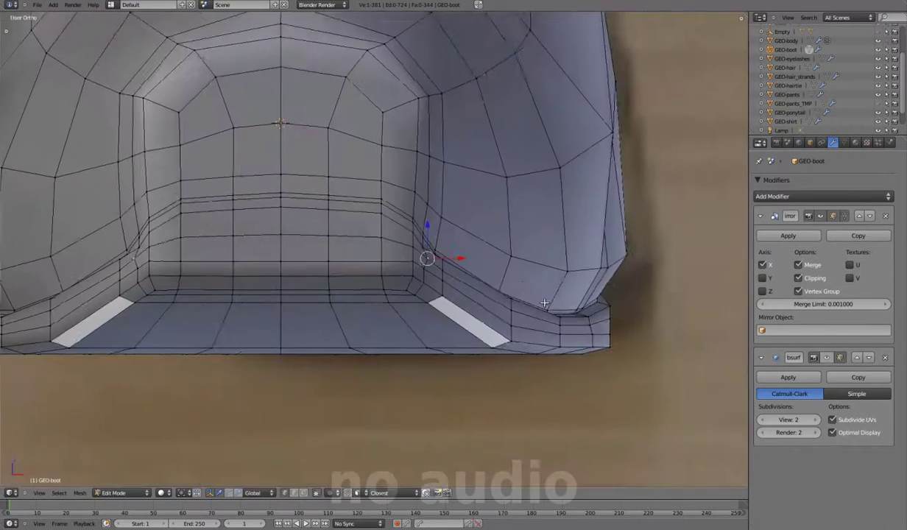
key("KP_1")
key("g")
key("x")
mouse_move(510, 270)
middle_mouse_down("shift")
mouse_move(440, 271)
mouse_move(387, 289)
mouse_move(315, 260)
middle_mouse_up("shift")
Step: Select the toe-corner edge and a strip of faces on the inner toe
right_click(386, 289)
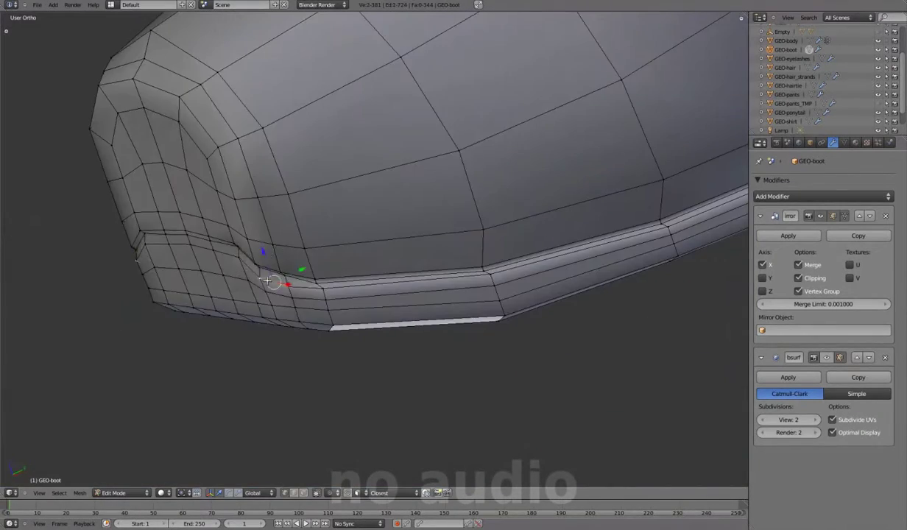
middle_click_drag(265, 246, 515, 295)
right_click(524, 300, "alt")
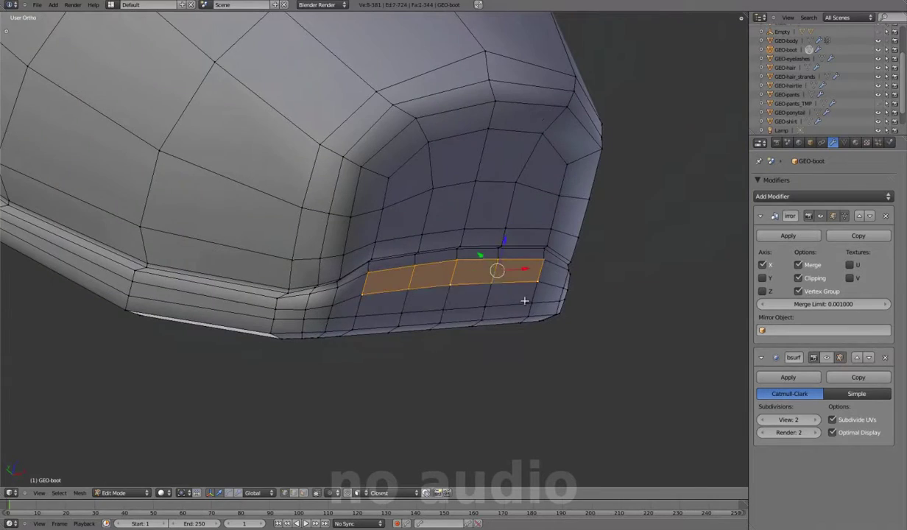
left_click(545, 322, "shift")
mouse_move(546, 322)
middle_mouse_down()
mouse_move(370, 350)
mouse_move(442, 258)
middle_mouse_up()
Step: From the bottom view, reposition a toe-corner vertex
key("ctrl+KP_7")
right_click(549, 169)
key("g")
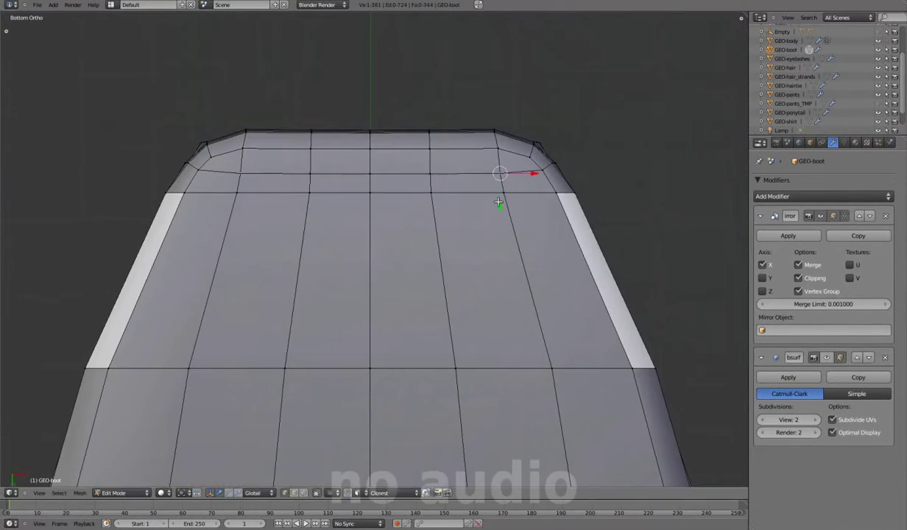
left_click(508, 205)
mouse_move(507, 204)
middle_mouse_down()
mouse_move(445, 263)
mouse_move(589, 303)
mouse_move(376, 309)
middle_mouse_up()
Step: Toggle between the smoothed preview and the edit mesh to check the toe underside
key("Tab")
scroll(460, 324, "up", 2)
key("Tab")
mouse_move(460, 325)
middle_mouse_down()
mouse_move(401, 198)
mouse_move(330, 245)
mouse_move(603, 261)
mouse_move(303, 293)
mouse_move(396, 300)
middle_mouse_up()
key("Tab")
key("Tab")
key("a")
key("w")
scroll(446, 259, "up", 3)
Step: Select a toe-underside strip and vertex, then line up with the side reference
key("a")
right_click(442, 261)
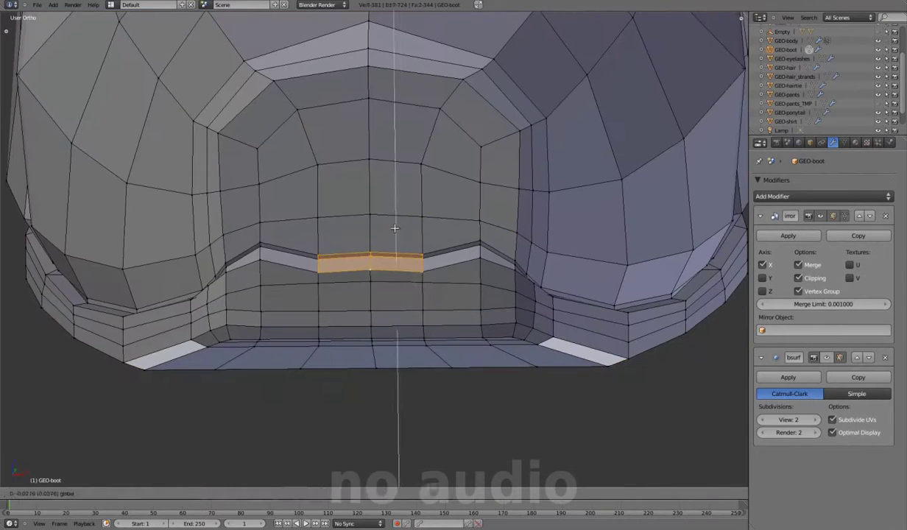
right_click(468, 236)
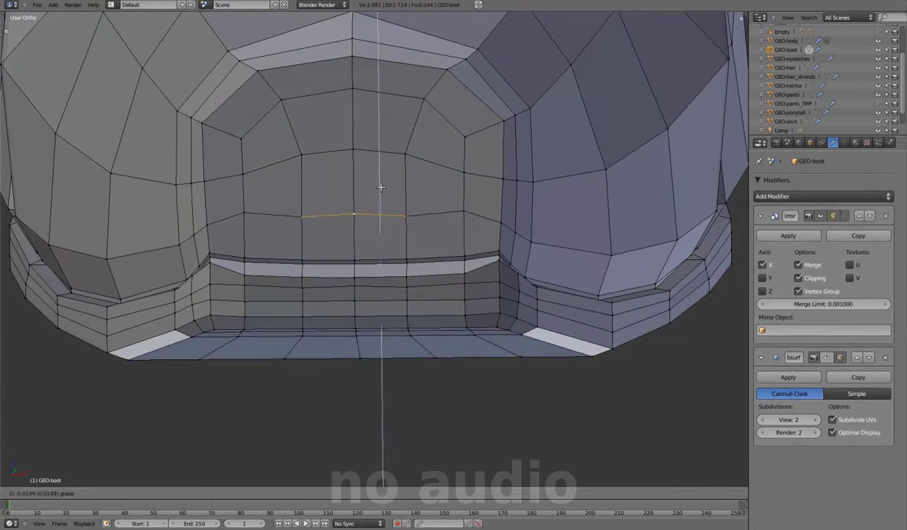
middle_click_drag(403, 201, 314, 262)
key("KP_3")
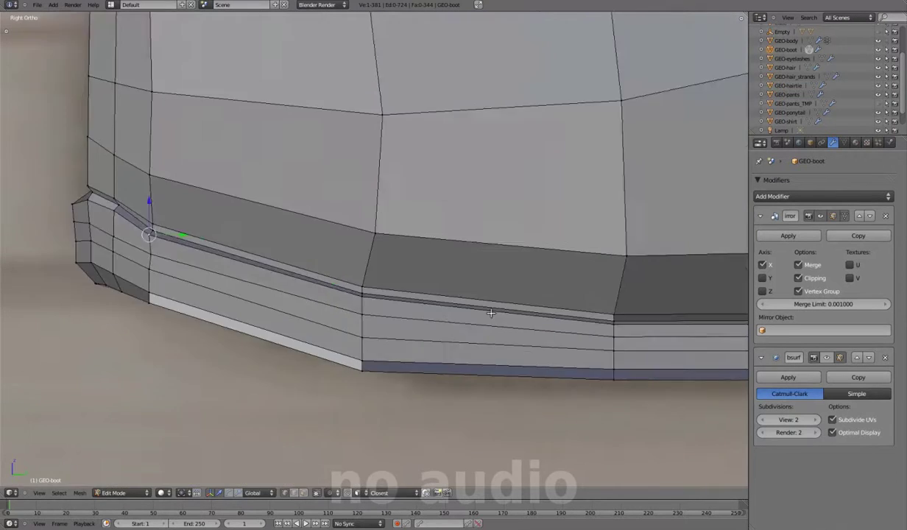
middle_click_drag(283, 188, 253, 200)
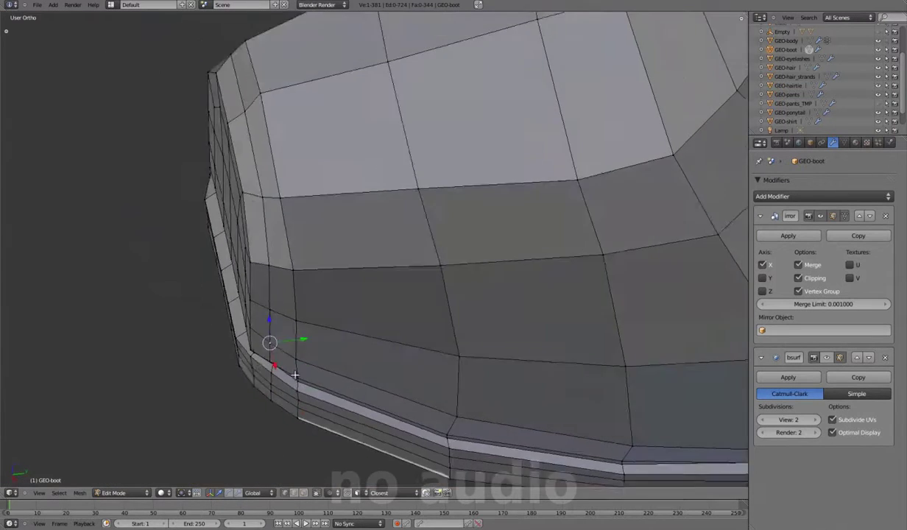
key("KP_3")
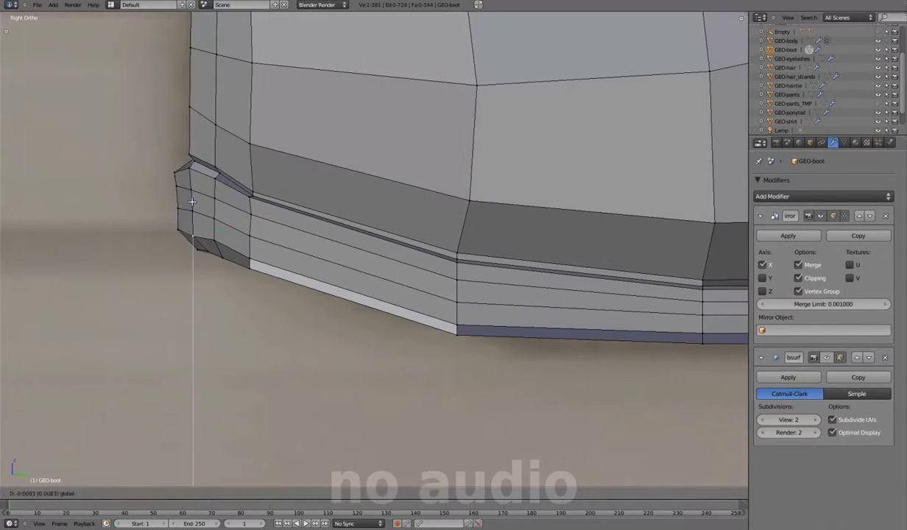
Step: Select the toe tip's vertical edge loop and move it along X against the reference
right_click(178, 171, "alt")
middle_click_drag(178, 171, 221, 243)
key("KP_3")
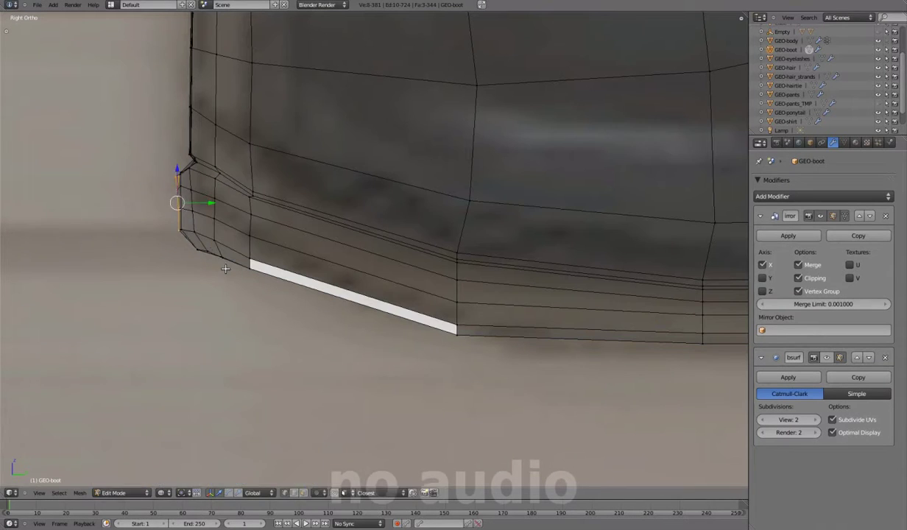
mouse_move(217, 201)
middle_mouse_down()
mouse_move(506, 260)
mouse_move(532, 231)
middle_mouse_up()
key("z")
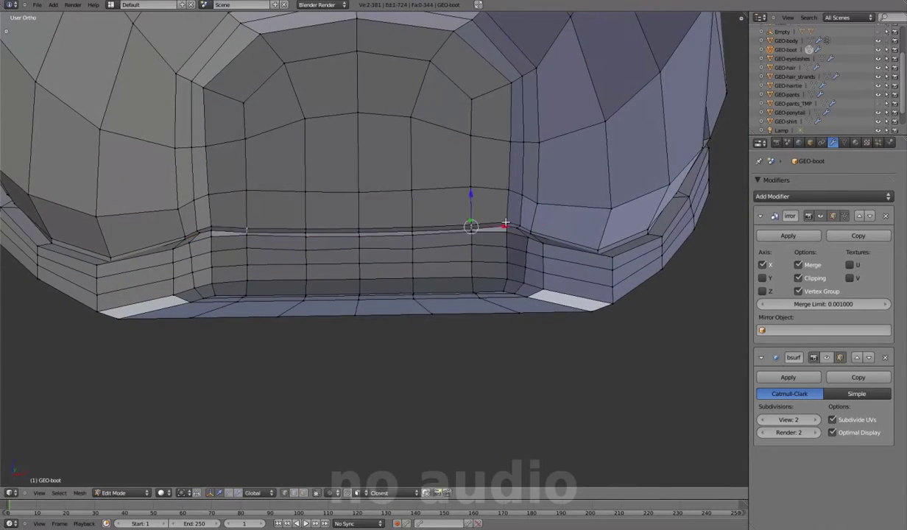
key("g")
key("x")
mouse_move(406, 250)
middle_mouse_down()
mouse_move(432, 164)
mouse_move(416, 226)
mouse_move(375, 192)
middle_mouse_up()
Step: In straight side view, move the toe edges vertically to match the reference
key("KP_3")
key("g")
key("z")
left_click(309, 140)
middle_click_drag(308, 80, 321, 124, "shift")
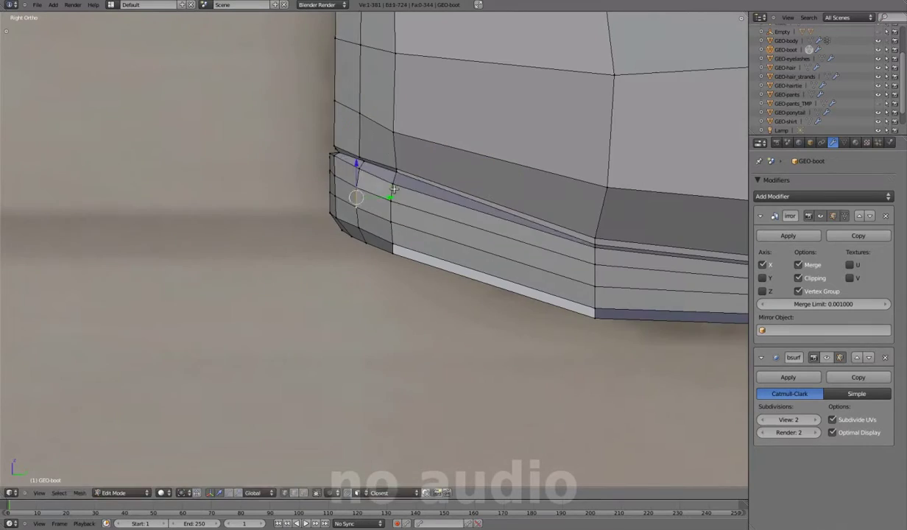
left_click(375, 159)
scroll(375, 158, "down", 3)
mouse_move(375, 158)
middle_mouse_down()
mouse_move(456, 221)
mouse_move(403, 222)
middle_mouse_up()
Step: Compare the smoothed toe with its wireframe by toggling Edit Mode
key("a")
key("Tab")
scroll(403, 222, "up", 5)
key("Tab")
middle_click_drag(338, 270, 463, 368)
scroll(463, 368, "up", 3)
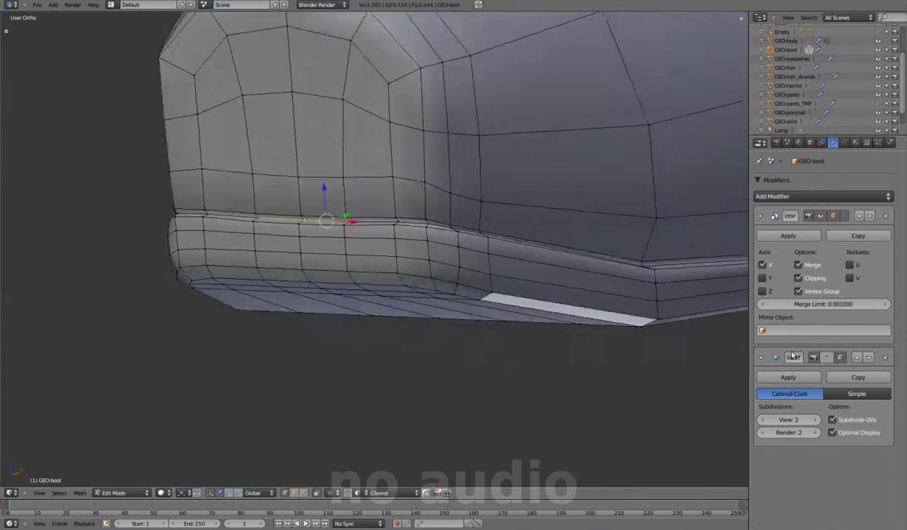
key("Tab")
scroll(379, 296, "up", 2)
scroll(379, 296, "down", 3)
scroll(394, 295, "down", 3)
key("Tab")
scroll(378, 271, "up", 4)
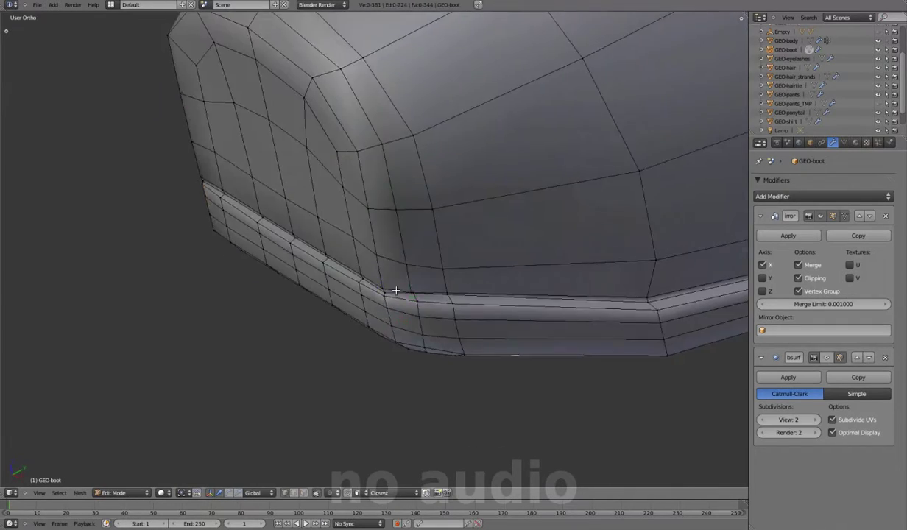
Step: Select the sole-strip face loop and a toe edge, then inspect the smoothed toe
right_click(360, 276)
right_click(360, 275, "alt")
mouse_move(359, 275)
middle_mouse_down()
mouse_move(427, 248)
mouse_move(479, 167)
mouse_move(310, 253)
mouse_move(481, 166)
middle_mouse_up()
right_click(401, 243)
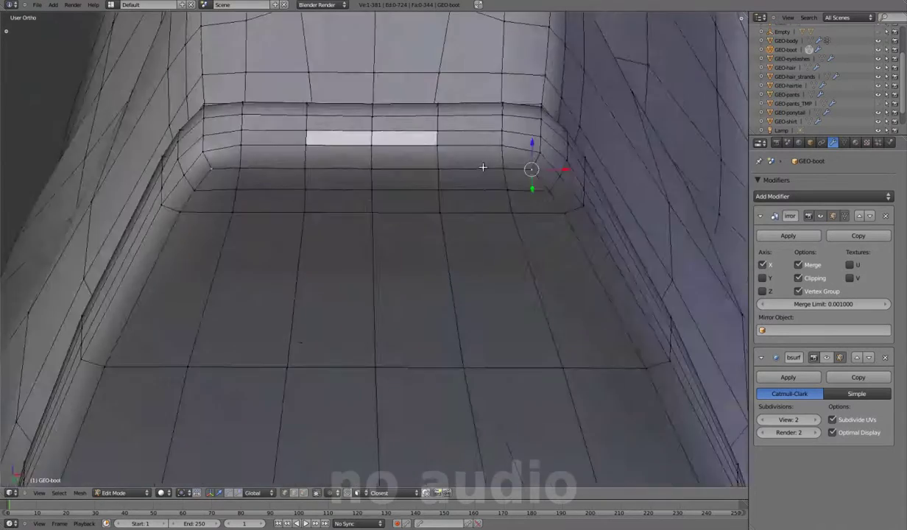
key("Tab")
scroll(438, 267, "down", 4)
mouse_move(438, 268)
middle_mouse_down()
mouse_move(530, 281)
mouse_move(467, 324)
mouse_move(540, 314)
mouse_move(366, 248)
mouse_move(431, 230)
middle_mouse_up()
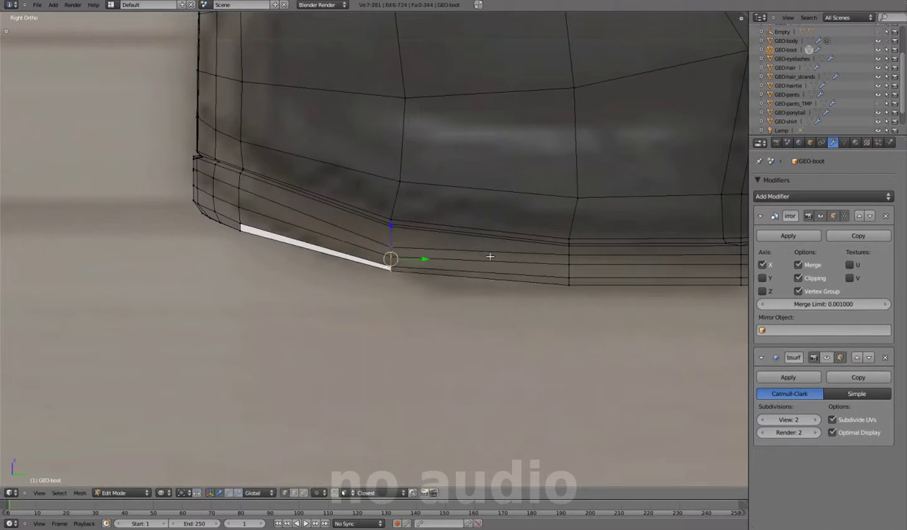
Step: Flatten the toe faces along Z and shift the toe sideways along X
left_click(235, 222, "shift")
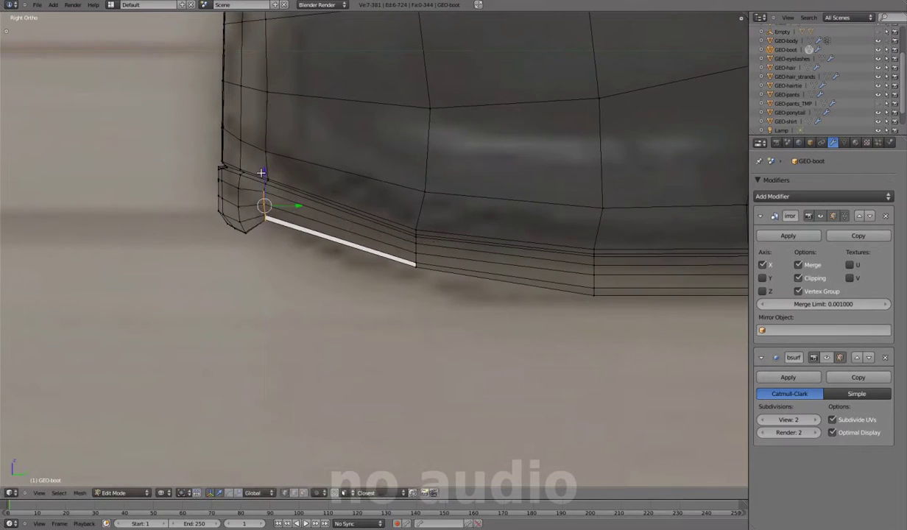
key("s")
key("z")
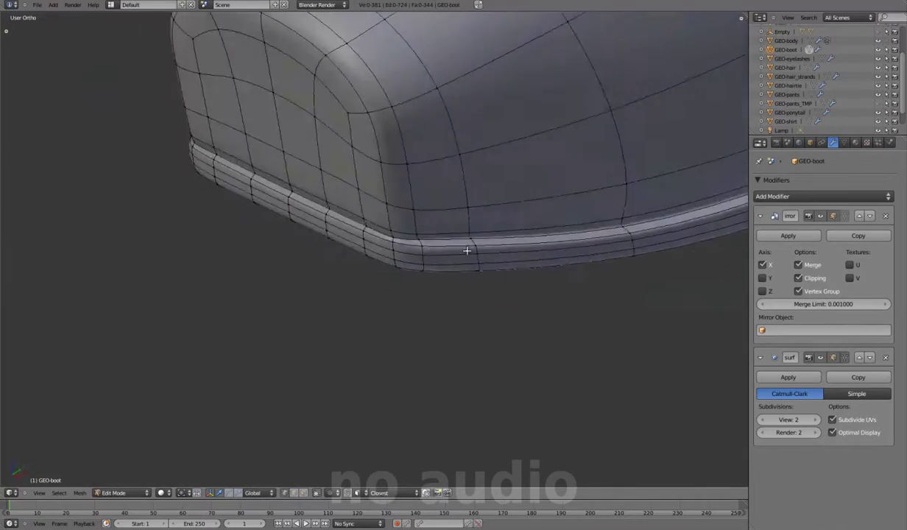
mouse_move(466, 251)
middle_mouse_down()
mouse_move(314, 168)
mouse_move(316, 218)
mouse_move(536, 281)
middle_mouse_up()
key("g")
key("x")
left_click(623, 252)
Step: Move the heel vertices along Y to match the side reference image
mouse_move(623, 252)
middle_mouse_down()
mouse_move(372, 224)
mouse_move(346, 243)
mouse_move(358, 295)
middle_mouse_up()
key("KP_3")
scroll(486, 248, "up", 3)
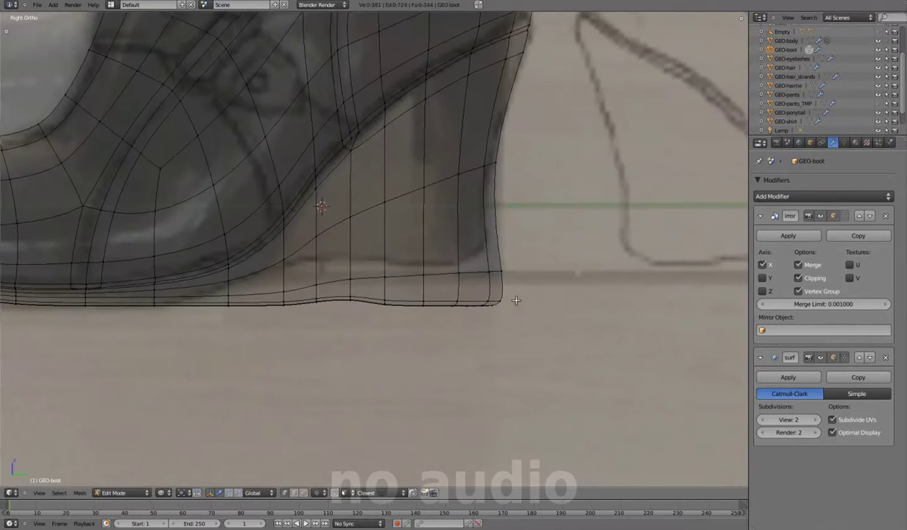
key("g")
key("y")
left_click(482, 286)
Step: Preview the smoothed boot, then nudge a heel vertex in Right Ortho
key("Tab")
scroll(531, 271, "down", 3)
middle_click_drag(531, 272, 327, 276)
scroll(327, 275, "down", 3)
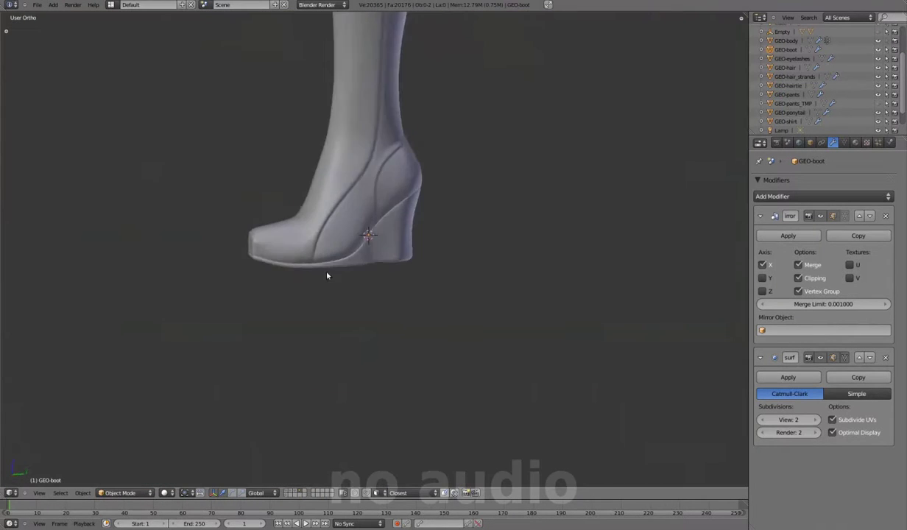
key("Tab")
key("KP_3")
scroll(397, 297, "up", 5)
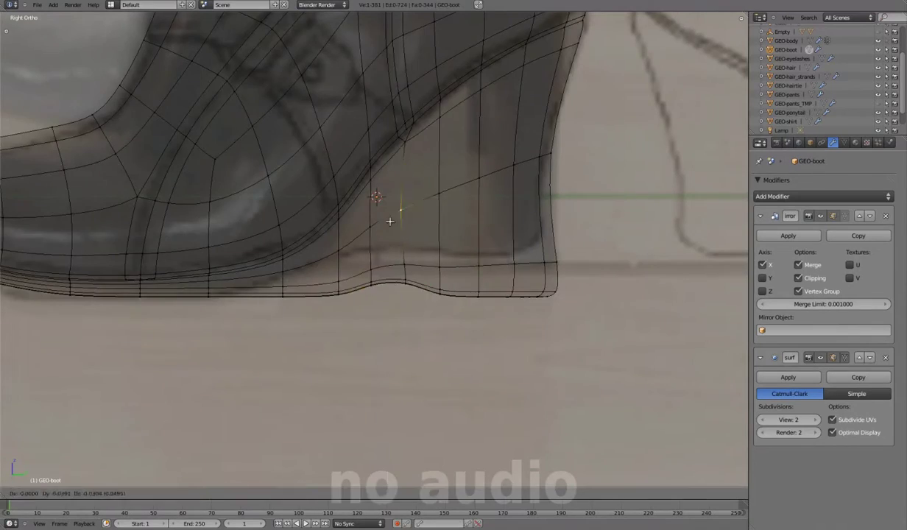
left_click(389, 221)
Step: Check the heel from below, switching between smoothed preview and edit mode
key("Tab")
scroll(395, 265, "down", 3)
key("Tab")
scroll(395, 258, "up", 3)
mouse_move(395, 264)
middle_mouse_down()
mouse_move(334, 353)
mouse_move(368, 294)
middle_mouse_up()
key("Tab")
scroll(345, 216, "down", 3)
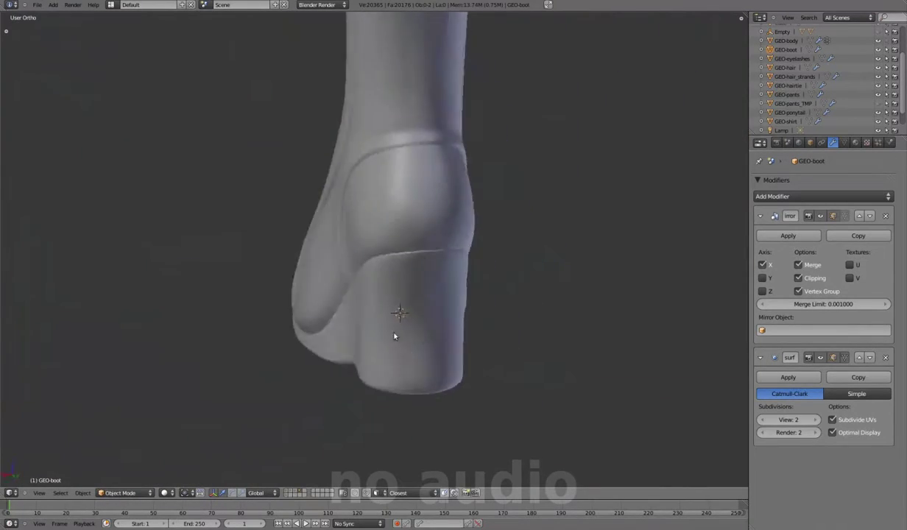
Step: Move the heel corner to line up with the side reference image
middle_click_drag(394, 336, 471, 340)
key("KP_3")
scroll(542, 303, "up", 2)
key("Tab")
scroll(543, 324, "up", 3)
middle_click_drag(543, 324, 415, 313)
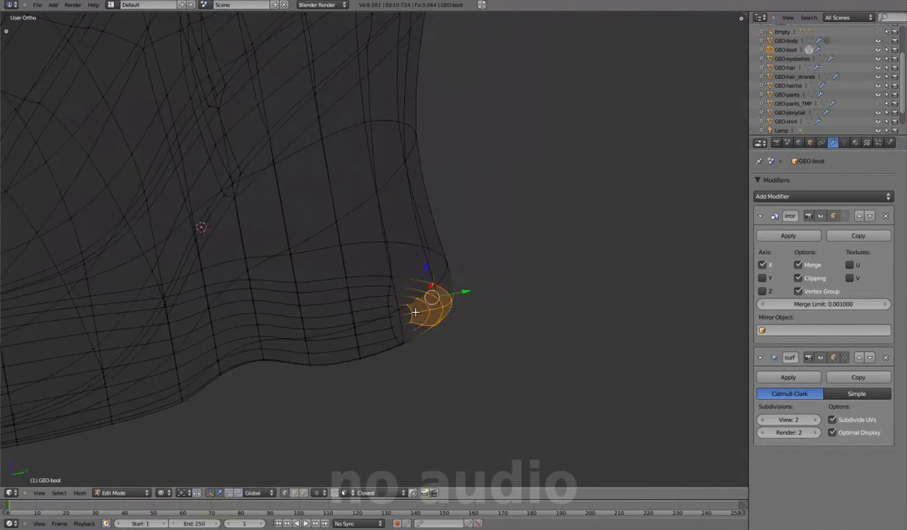
key("KP_3")
left_click(456, 277)
Step: Refine the heel corner with a proportional-editing move
middle_click_drag(455, 277, 327, 283)
key("KP_3")
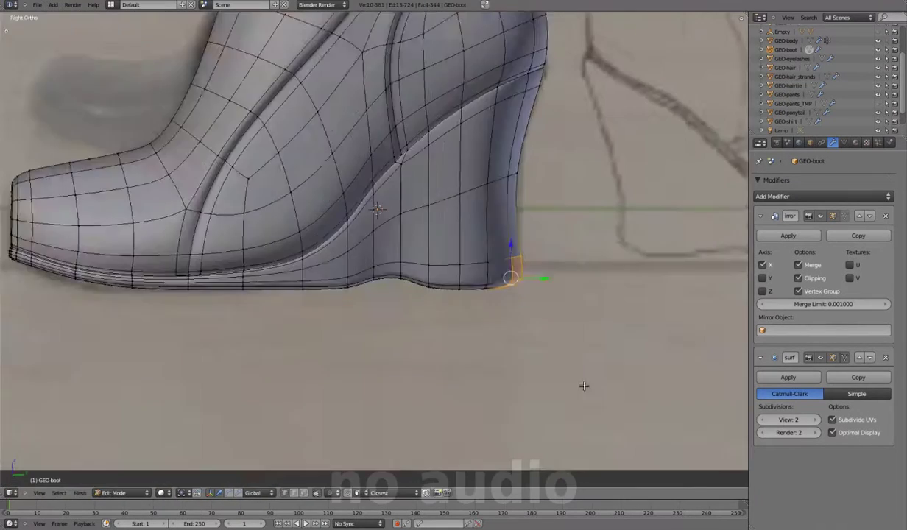
scroll(543, 273, "up", 3)
key("g")
left_click(447, 225)
scroll(498, 284, "down", 3)
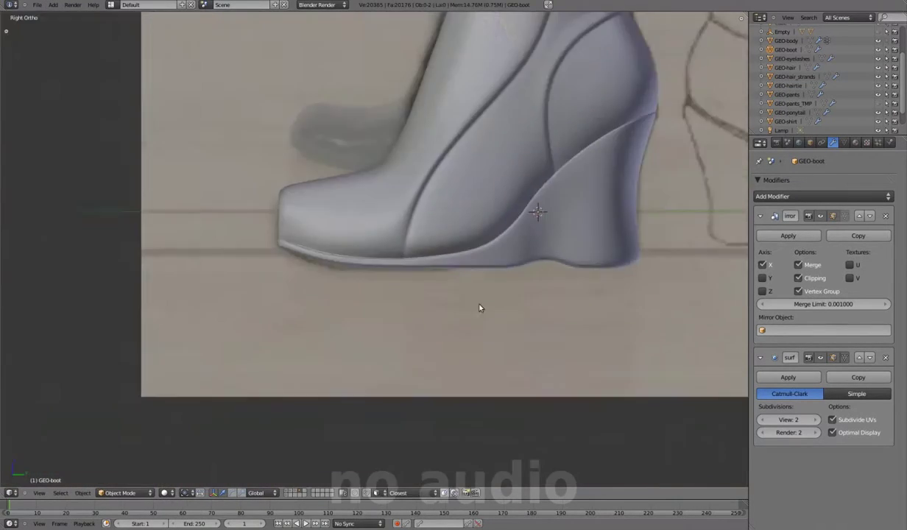
scroll(480, 307, "up", 4)
Step: Move the toe edge to follow the side reference outline
middle_click_drag(480, 307, 365, 309)
key("KP_3")
middle_click_drag(337, 274, 463, 255)
scroll(449, 229, "down", 3)
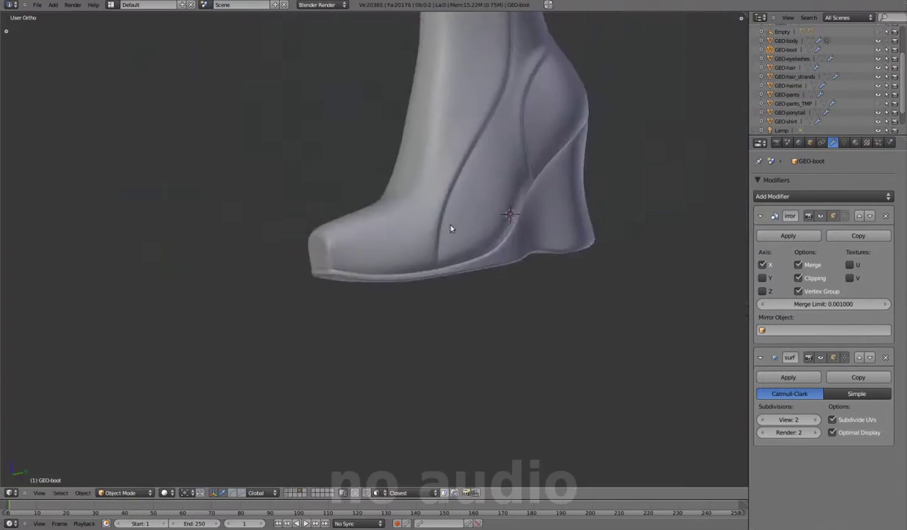
scroll(449, 229, "up", 3)
key("KP_3")
left_click(265, 257)
middle_click_drag(266, 258, 283, 56)
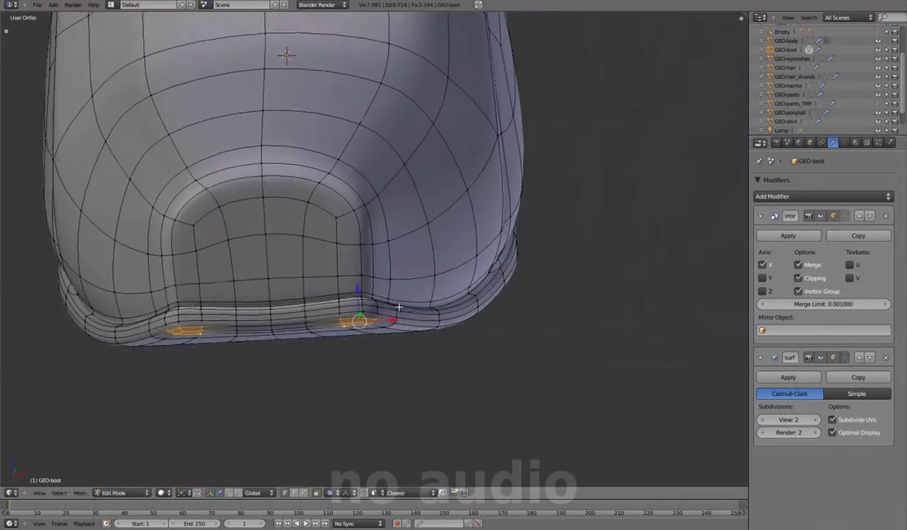
Step: Preview the reshaped boot in side view against the reference
key("Tab")
scroll(538, 259, "down", 3)
scroll(514, 254, "up", 1)
middle_click_drag(514, 255, 309, 295)
key("KP_3")
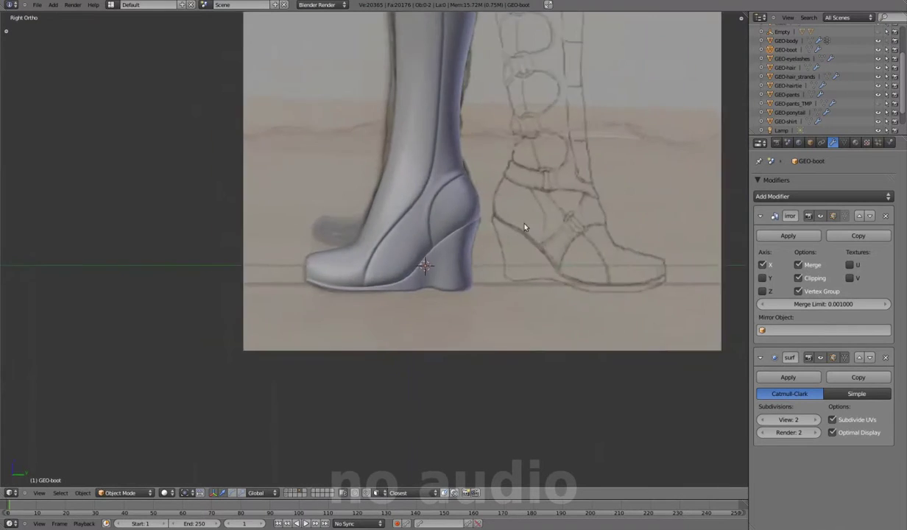
scroll(464, 297, "down", 2)
middle_click_drag(464, 297, 503, 335)
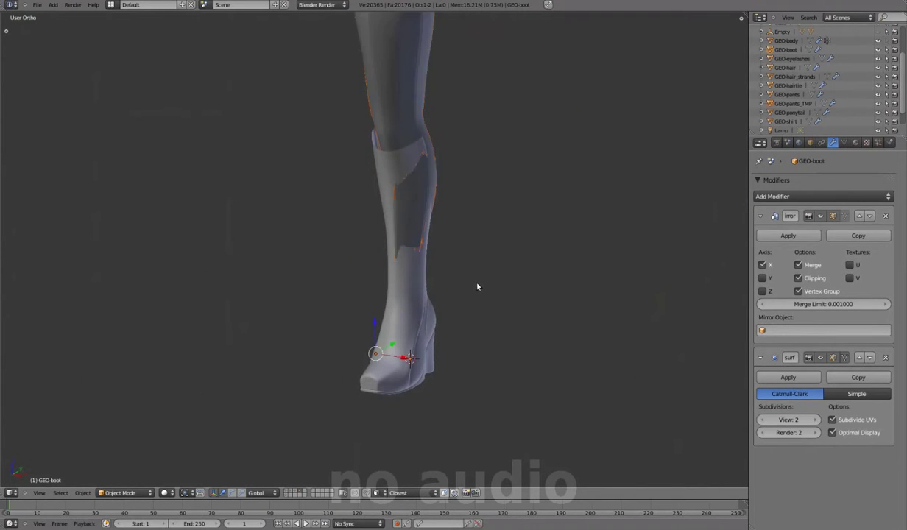
Step: Select the temporary pants object and view boot and leg as wireframe in Front Ortho
right_click(405, 142)
middle_click_drag(456, 239, 448, 263)
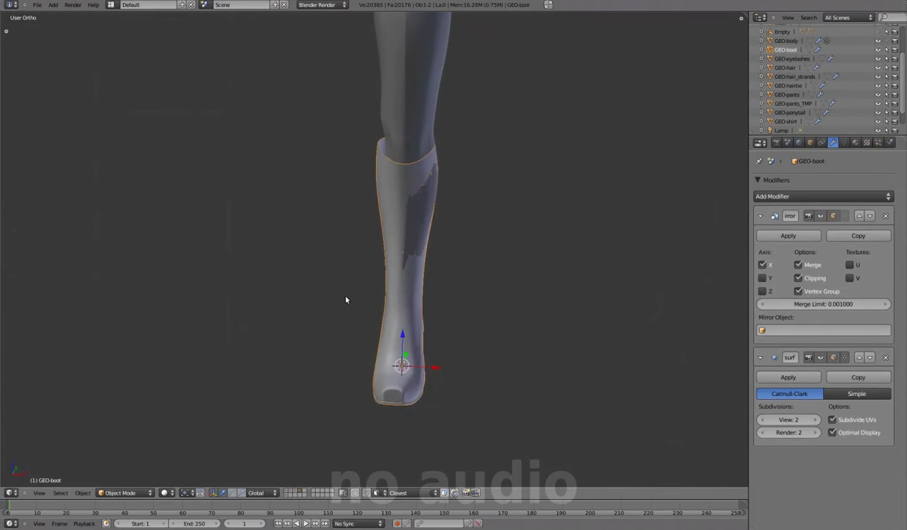
key("KP_1")
key("z")
middle_click_drag(425, 293, 439, 263, "shift")
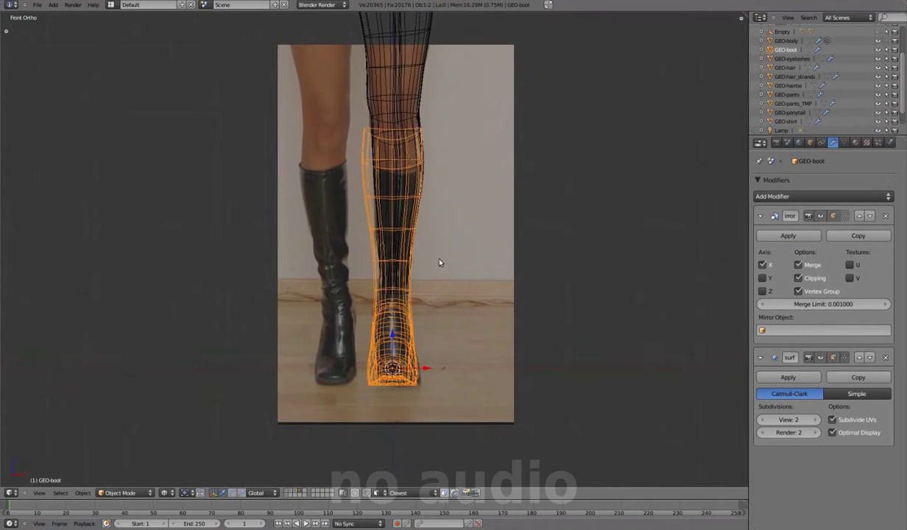
Step: Apply the Mirror modifier on the boot and view it in Front Ortho wireframe
scroll(439, 262, "up", 2)
middle_click_drag(438, 303, 403, 417)
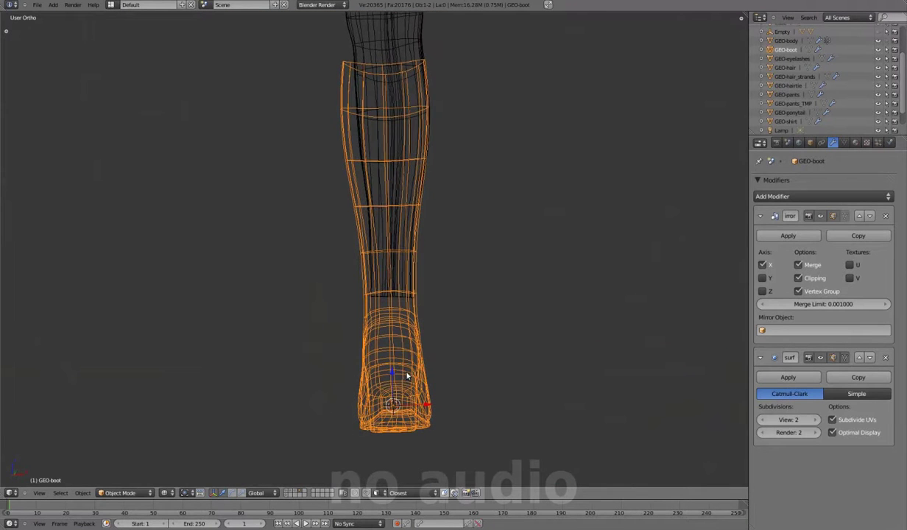
left_click(779, 237)
key("z")
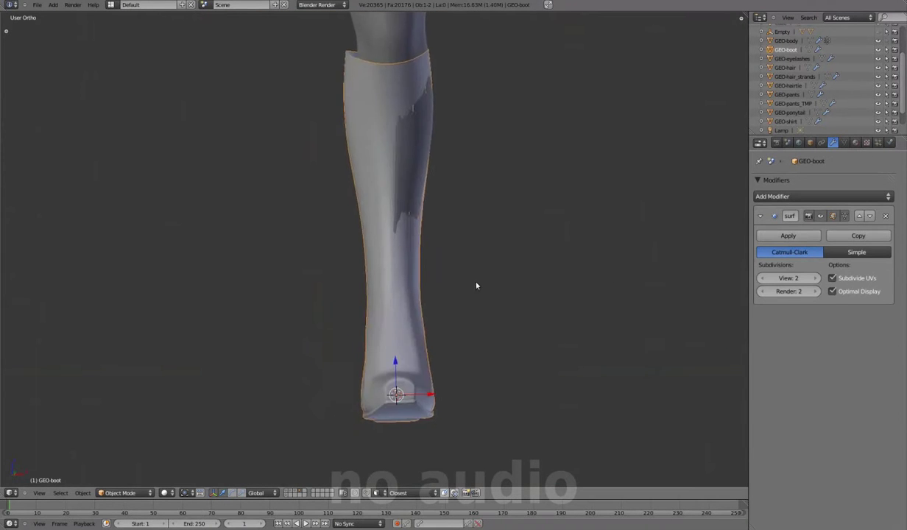
key("KP_1")
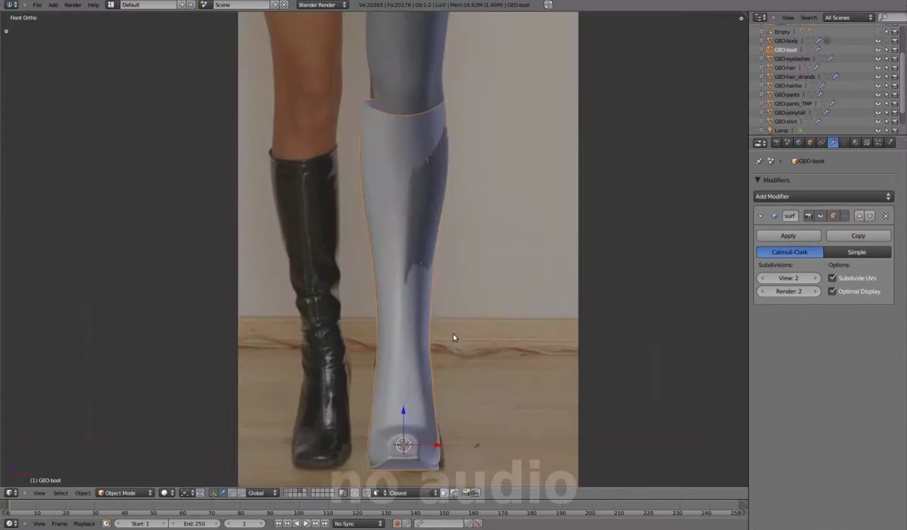
key("z")
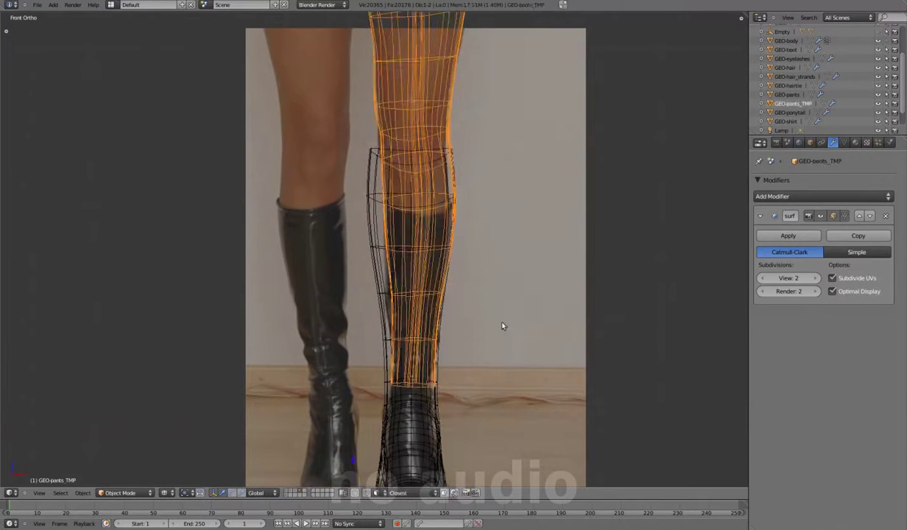
Step: Select the upper shaft vertices and move them with proportional editing
right_click(412, 426)
key("Tab")
middle_click_drag(471, 309, 482, 235, "shift")
key("c")
left_click_drag(421, 88, 404, 220)
left_click(463, 171)
Step: Resize the upper shaft to fit the front reference photo
key("z")
scroll(463, 171, "up", 3)
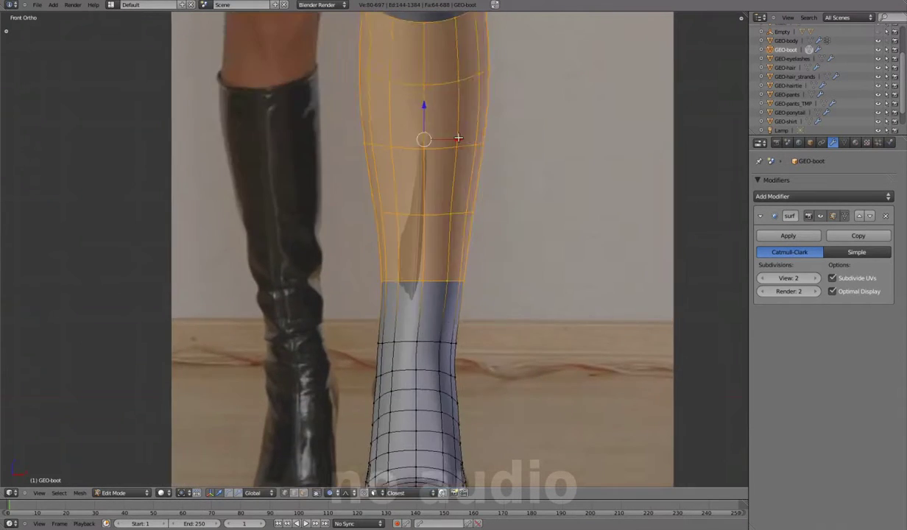
key("KP_3")
left_click(529, 133)
mouse_move(528, 133)
middle_mouse_down()
mouse_move(409, 247)
mouse_move(437, 196)
middle_mouse_up()
right_click(408, 206)
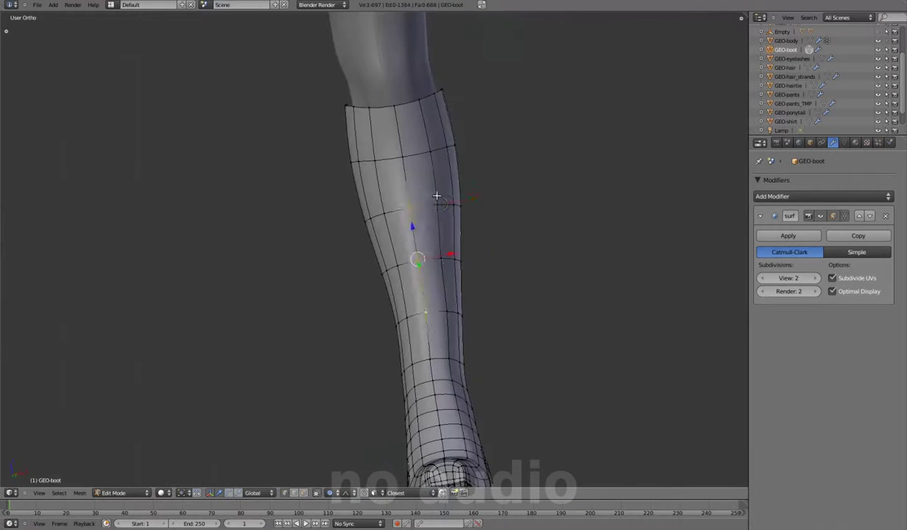
Step: Select the ankle edge loop and grow the selection over the lower boot
key("KP_1")
key("z")
right_click(462, 259, "alt")
key("z")
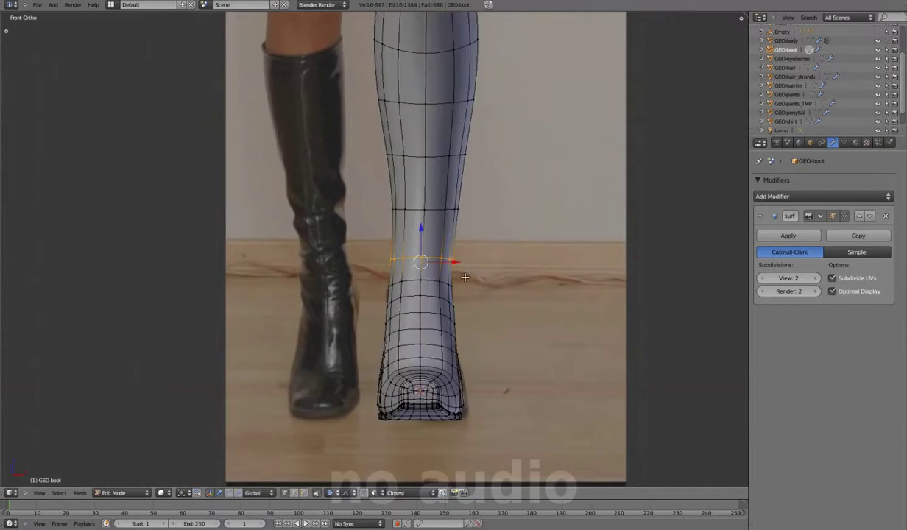
key("z")
key("KP_3")
key("ctrl+KP_Add")
Step: Rotate the foot around its vertical axis to align with the front photo
key("KP_7")
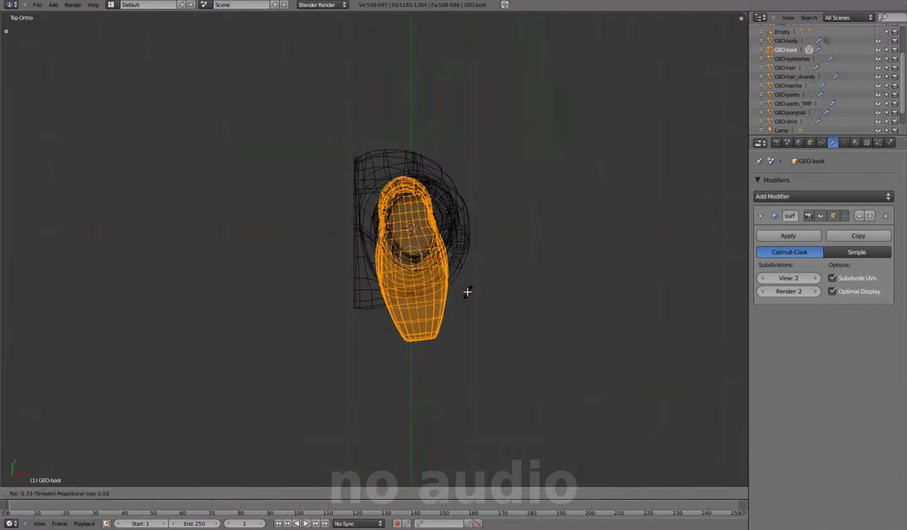
key("KP_1")
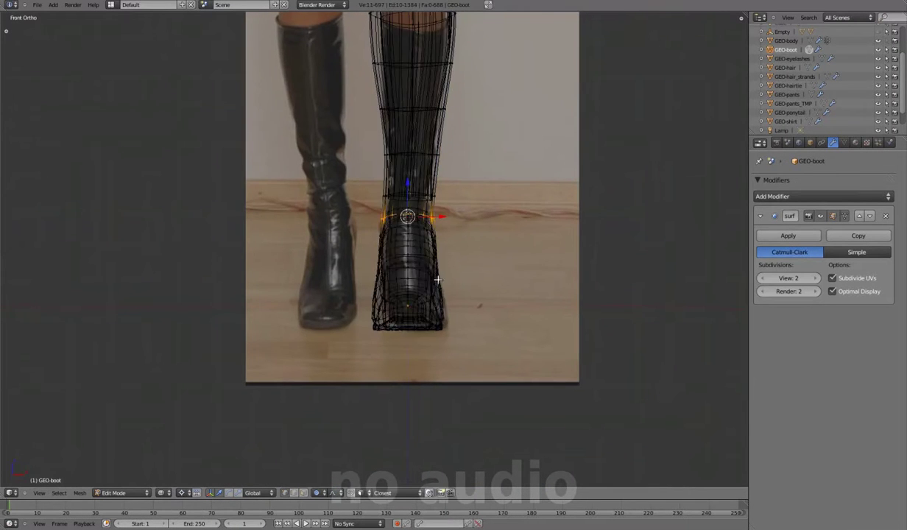
key("z")
key("KP_3")
key("KP_1")
scroll(514, 306, "up", 1)
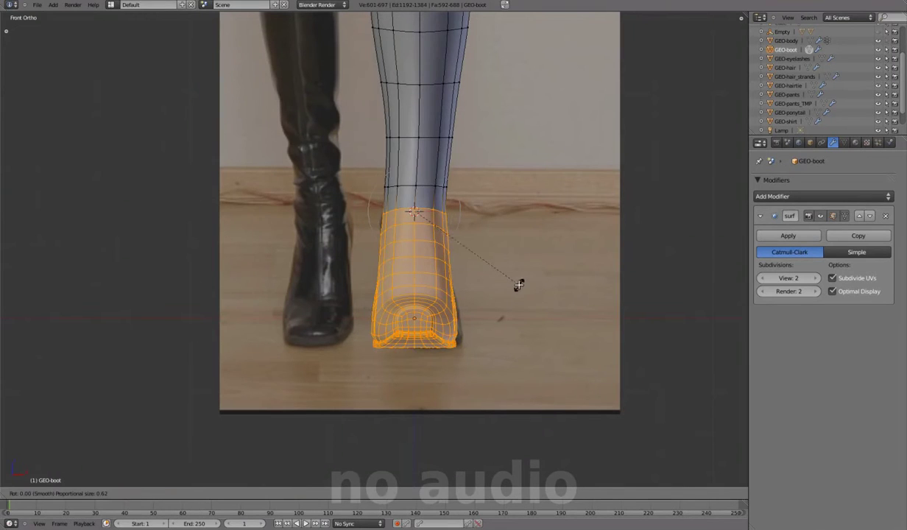
left_click(488, 251)
Step: Narrow the ankle with a Z-constrained soft move of the shaft vertices
middle_click_drag(487, 250, 454, 242, "shift")
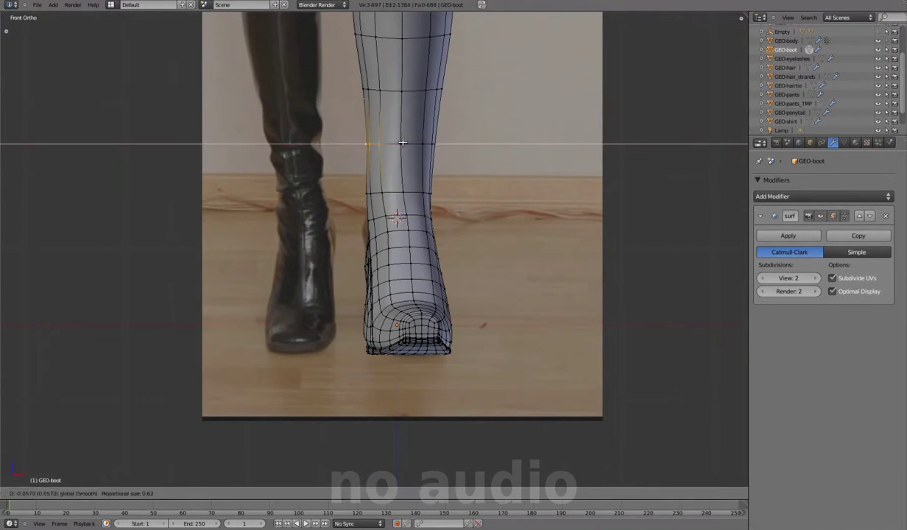
middle_click_drag(401, 142, 414, 165, "shift")
middle_click_drag(402, 226, 404, 197, "shift")
key("g")
key("z")
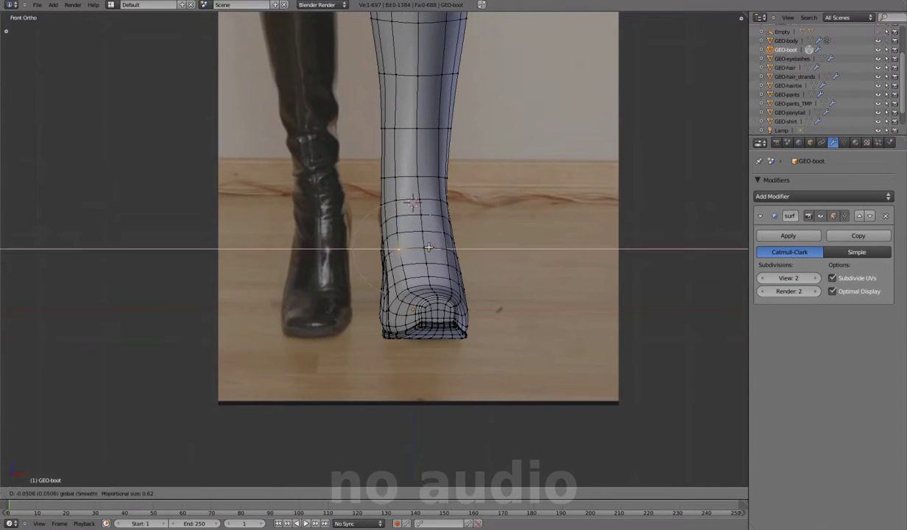
left_click(428, 247)
key("Tab")
middle_click_drag(429, 248, 394, 329)
Step: Check the background reference image settings and zoom into the heel in Edit Mode
key("n")
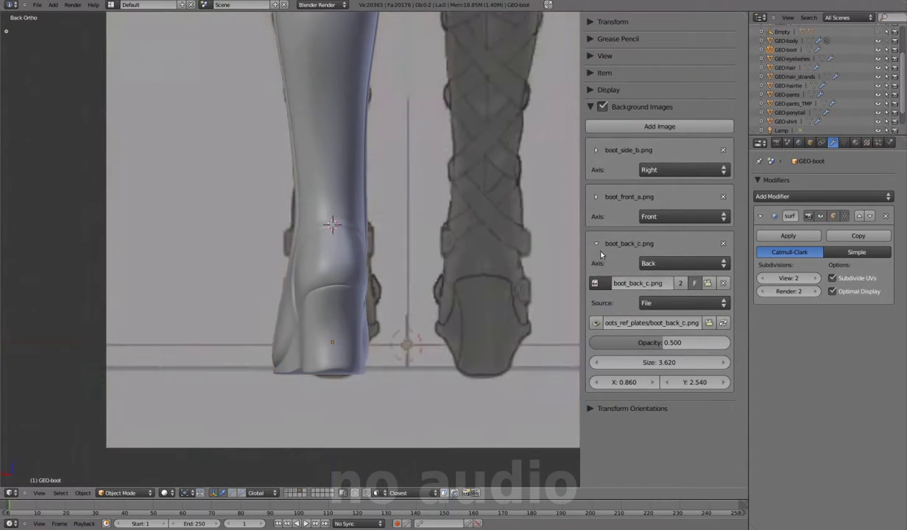
key("n")
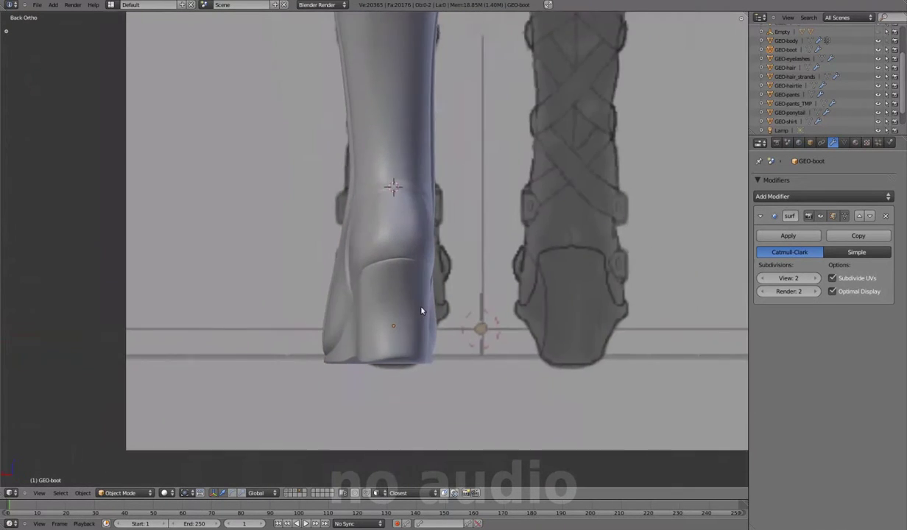
key("Tab")
middle_click_drag(421, 309, 514, 359)
scroll(410, 345, "up", 3)
Step: Insert a new edge loop across the heel and select the heel-rim loop
mouse_move(522, 321)
middle_mouse_down()
mouse_move(420, 301)
mouse_move(455, 293)
middle_mouse_up()
key("ctrl+r")
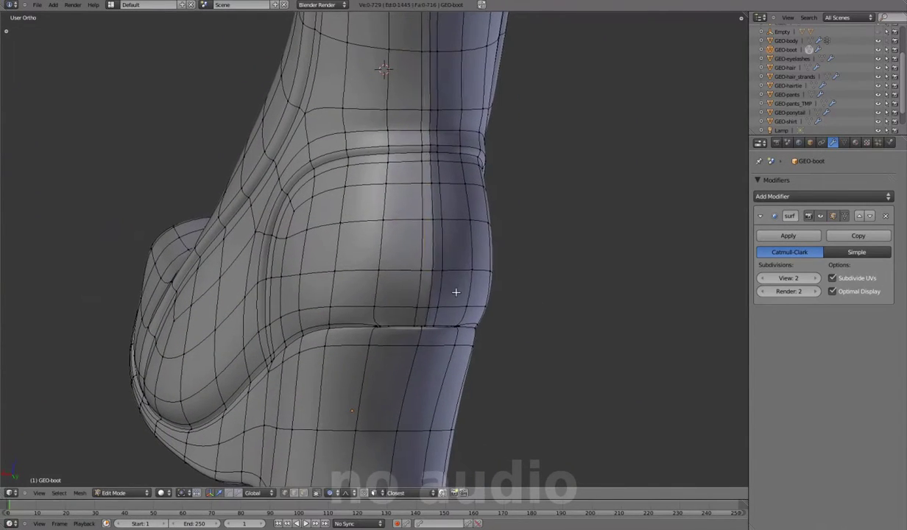
scroll(455, 293, "down", 5)
mouse_move(395, 262)
middle_mouse_down()
mouse_move(415, 168)
mouse_move(354, 217)
mouse_move(480, 157)
middle_mouse_up()
scroll(407, 239, "up", 5)
right_click(412, 163, "alt")
Step: Preview the smoothed boot, then select the back-seam vertical edge loop
key("Tab")
scroll(458, 247, "down", 5)
key("Tab")
mouse_move(458, 248)
middle_mouse_down()
mouse_move(401, 312)
mouse_move(419, 318)
mouse_move(401, 247)
mouse_move(373, 249)
middle_mouse_up()
right_click(412, 316, "alt")
Step: Preview the heel from the opposite side and switch to Back Ortho
key("Tab")
key("Tab")
scroll(380, 243, "up", 5)
scroll(373, 249, "up", 3)
scroll(269, 252, "up", 3)
mouse_move(269, 253)
middle_mouse_down()
mouse_move(364, 279)
mouse_move(404, 334)
mouse_move(526, 291)
middle_mouse_up()
scroll(527, 291, "down", 5)
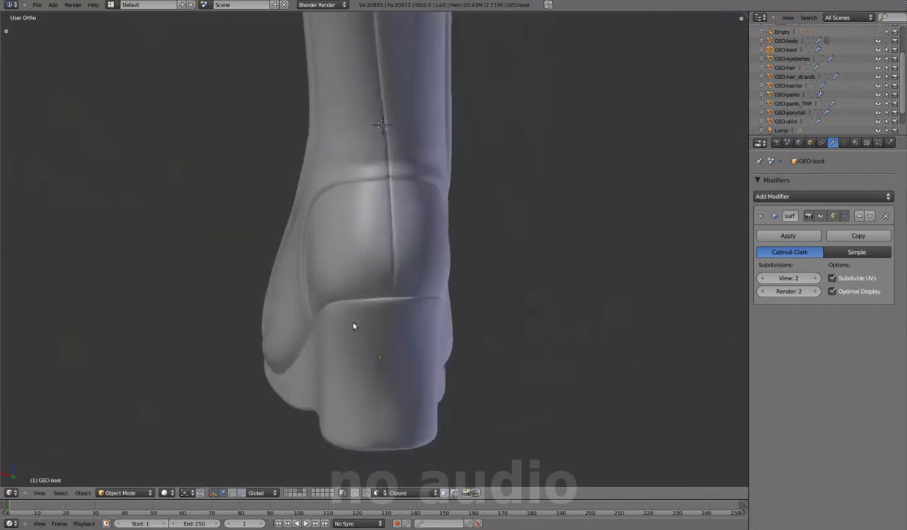
key("ctrl+KP_1")
Step: Try rotating the selection around Z, then cancel the rotation
scroll(314, 277, "up", 2)
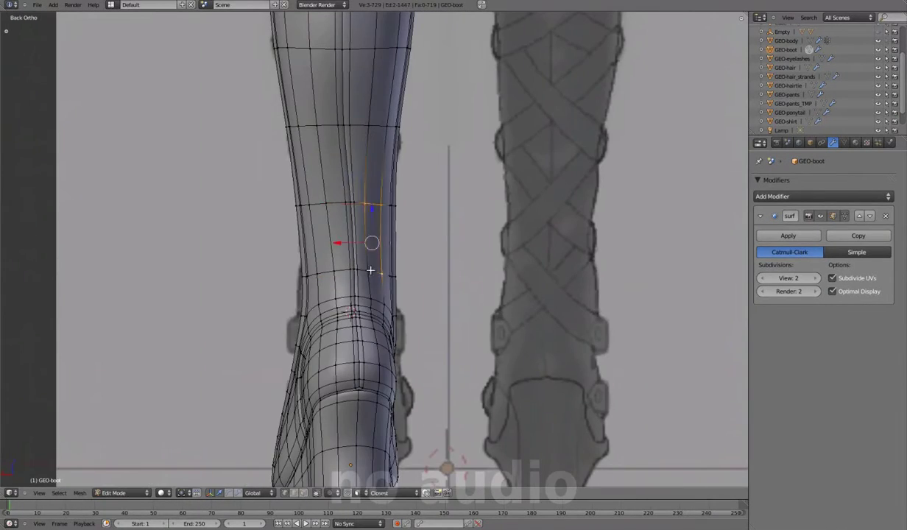
scroll(370, 270, "down", 2)
scroll(364, 214, "down", 2)
mouse_move(365, 213)
middle_mouse_down()
mouse_move(387, 167)
mouse_move(472, 249)
mouse_move(418, 273)
middle_mouse_up()
key("r")
key("z")
key("Escape")
Step: Compare against the reference image and select the strip down the boot's back
mouse_move(512, 216)
middle_mouse_down()
mouse_move(556, 182)
mouse_move(425, 178)
mouse_move(408, 330)
mouse_move(352, 294)
middle_mouse_up()
key("Tab")
key("KP_1")
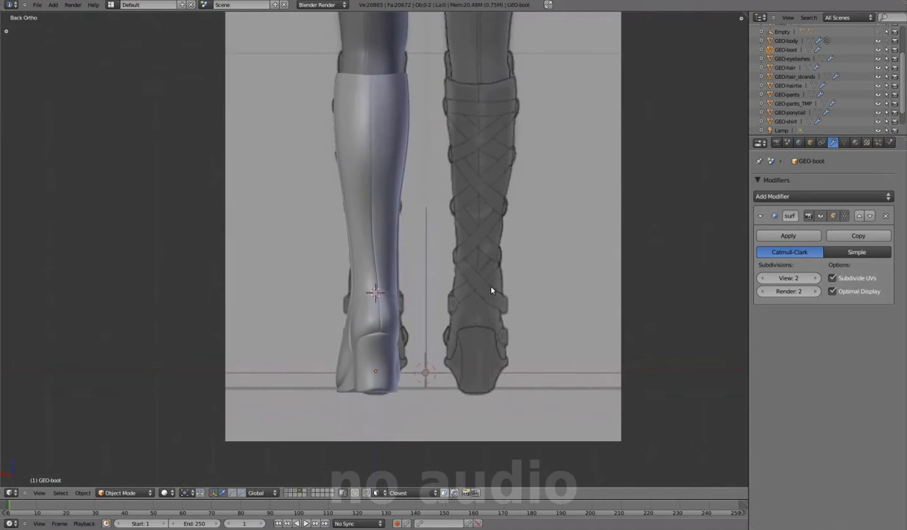
middle_click_drag(472, 274, 338, 311)
right_click(372, 286, "alt")
mouse_move(371, 285)
middle_mouse_down()
mouse_move(412, 243)
mouse_move(361, 184)
mouse_move(368, 177)
mouse_move(472, 380)
mouse_move(396, 227)
middle_mouse_up()
mouse_move(390, 291)
middle_mouse_down()
mouse_move(340, 415)
mouse_move(528, 269)
mouse_move(376, 261)
mouse_move(379, 205)
middle_mouse_up()
Step: Shift the selected shaft vertices sideways toward the reference outline
key("shift+b")
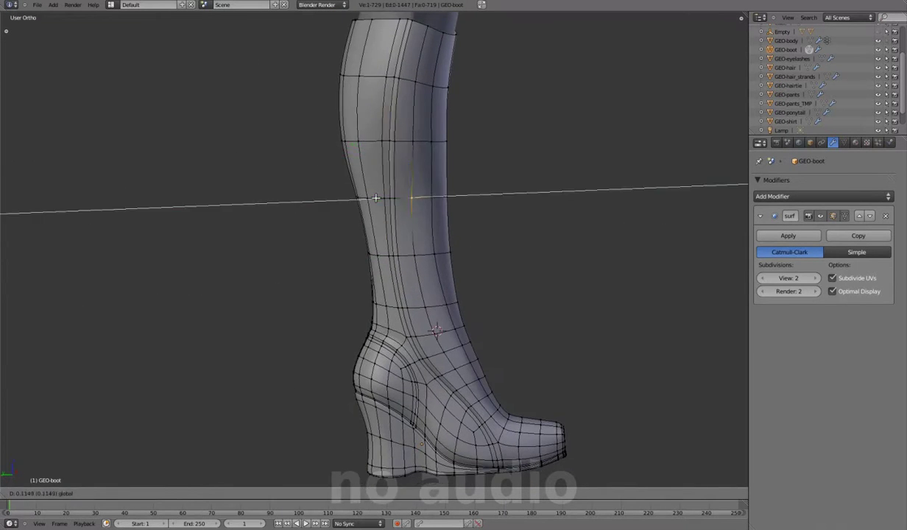
left_click_drag(415, 197, 530, 327)
middle_click_drag(431, 208, 389, 206)
scroll(389, 207, "down", 5)
mouse_move(448, 287)
middle_mouse_down()
mouse_move(354, 145)
mouse_move(368, 142)
mouse_move(411, 300)
middle_mouse_up()
scroll(406, 258, "up", 3)
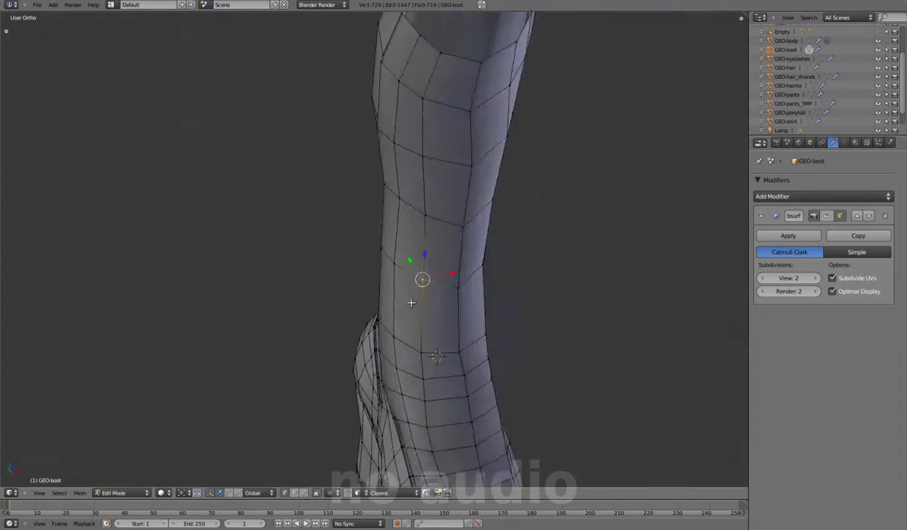
Step: Reposition a vertex on the front of the shaft and preview the smoothed boot
right_click(449, 263)
key("g")
left_click(468, 388)
middle_click_drag(468, 388, 410, 271)
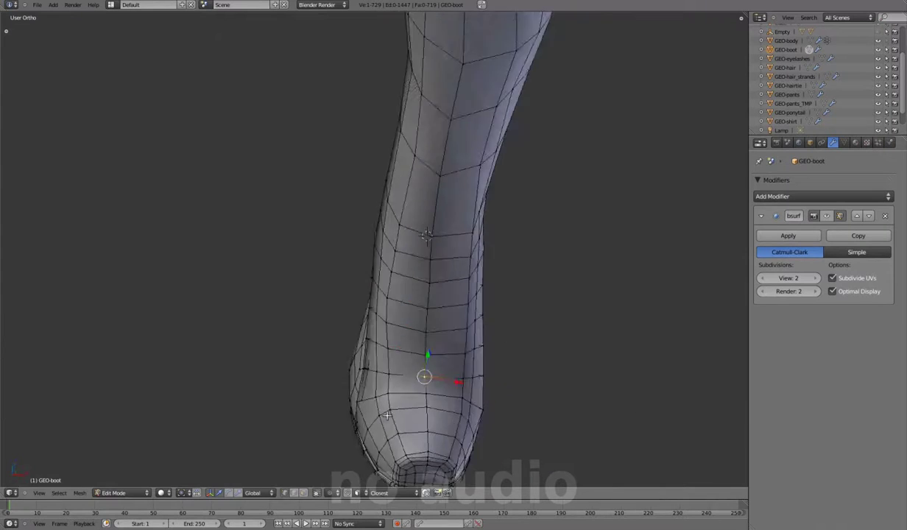
key("Tab")
scroll(404, 234, "down", 2)
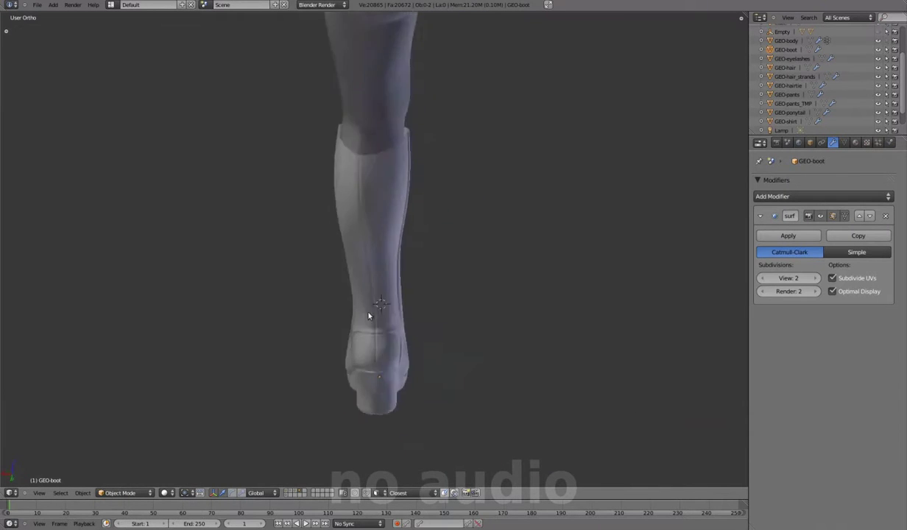
Step: Align the shaft vertices with the rear reference image in Back Ortho view
key("ctrl+KP_1")
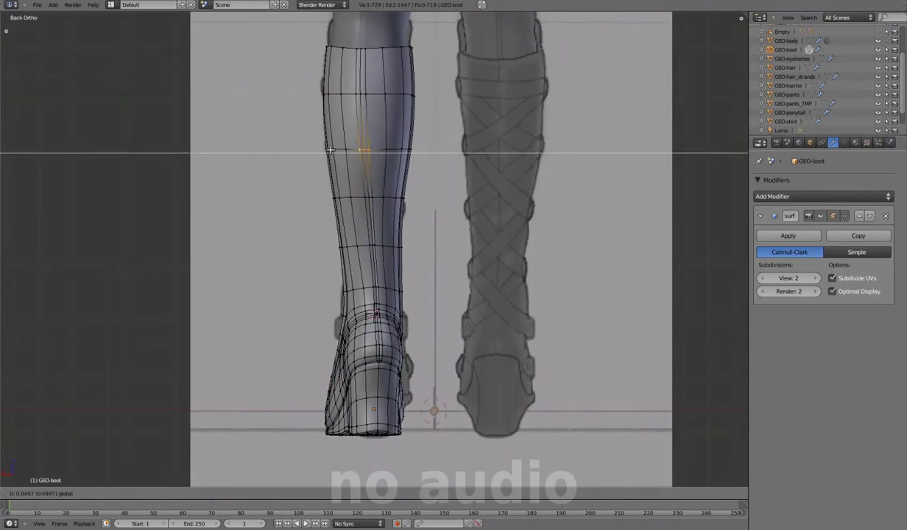
left_click(332, 198)
scroll(338, 202, "up", 1)
scroll(383, 213, "up", 1)
scroll(396, 224, "up", 1)
scroll(396, 223, "up", 2)
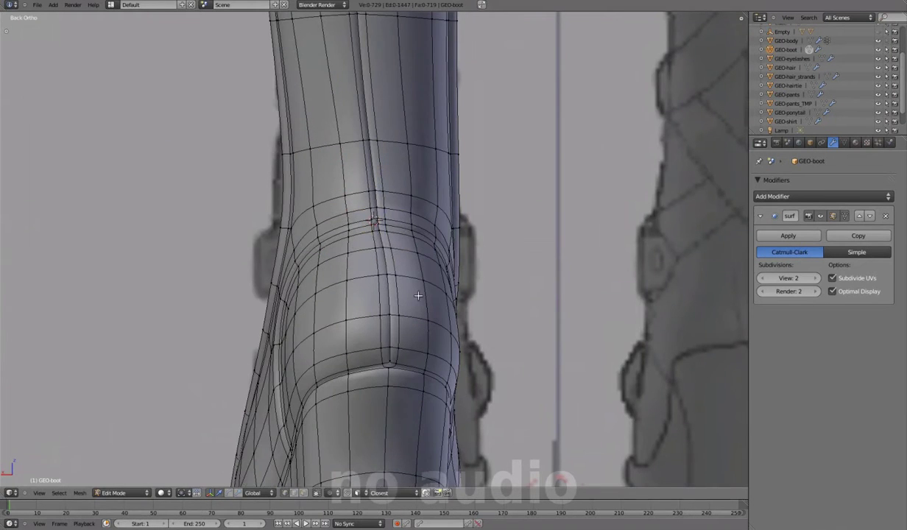
scroll(420, 258, "down", 3)
scroll(364, 215, "up", 1)
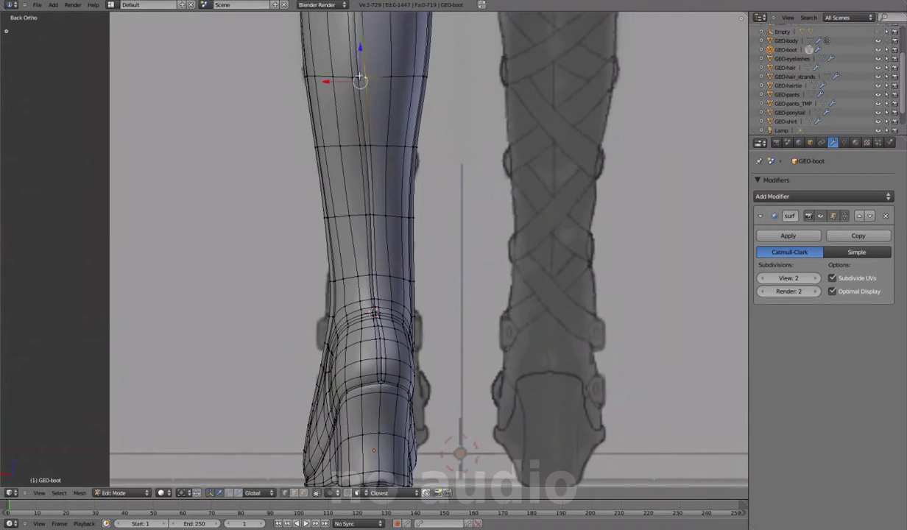
Step: Adjust the shaft's top-rim vertices and check them in the straight side view
key("g")
scroll(401, 256, "down", 2)
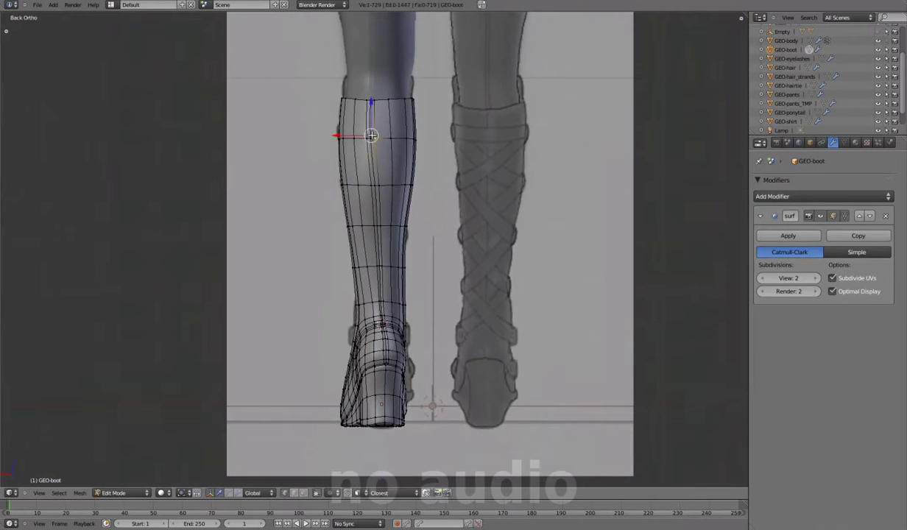
key("Tab")
middle_click_drag(415, 251, 423, 329)
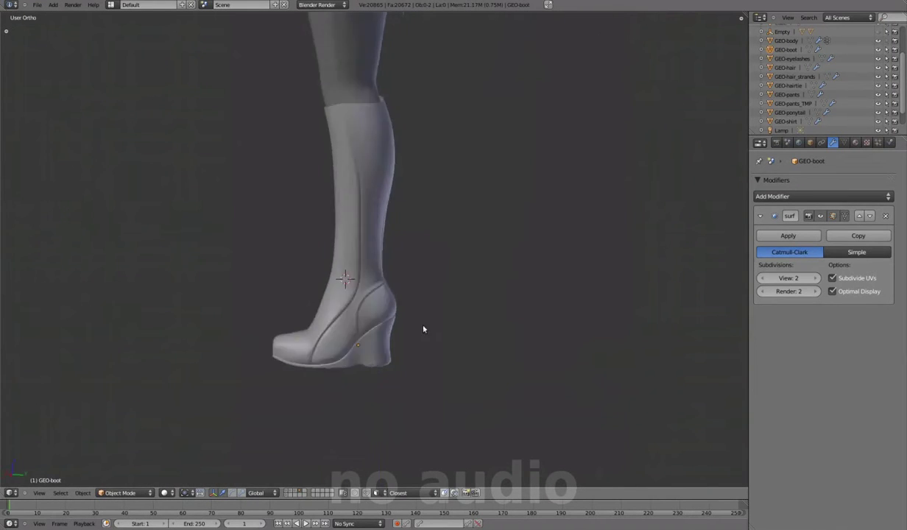
key("KP_3")
key("Tab")
scroll(390, 140, "up", 3)
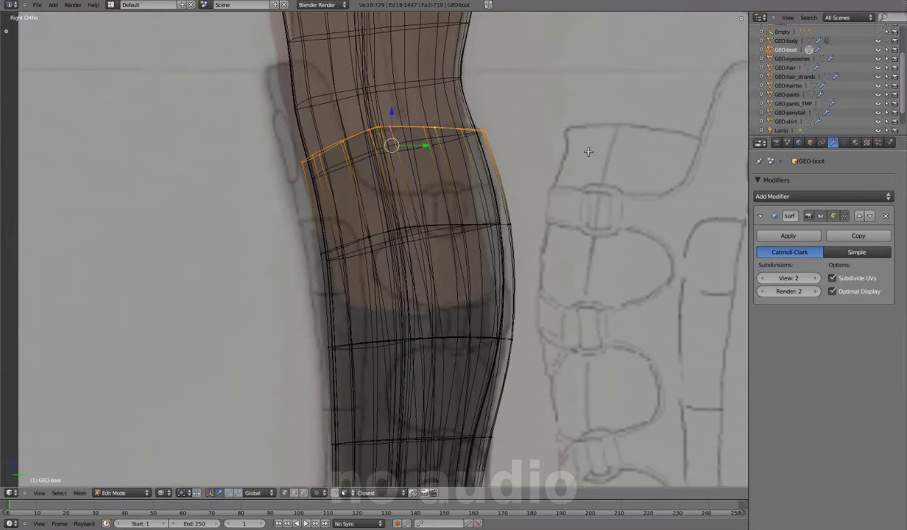
Step: Review the smoothed boot from the straight side view, then return to mesh editing
key("Tab")
scroll(516, 246, "down", 4)
middle_click_drag(516, 246, 542, 250)
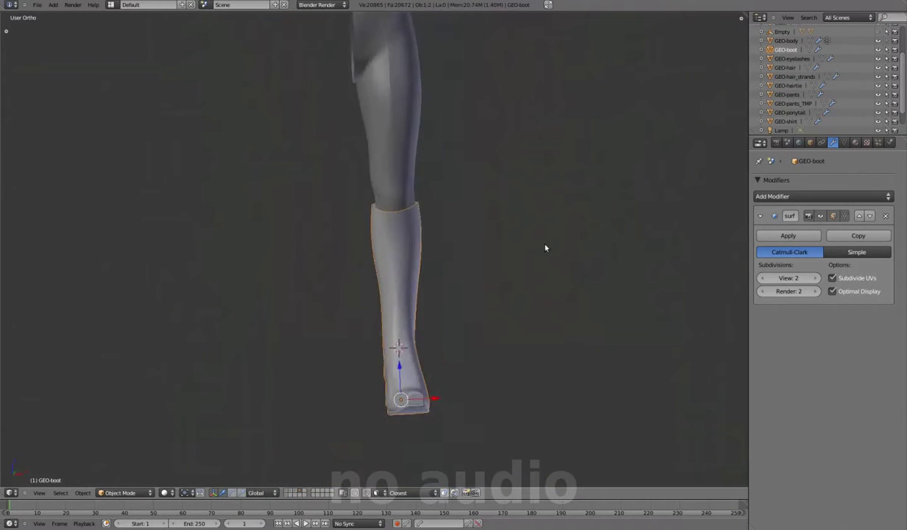
key("KP_3")
scroll(503, 303, "up", 3)
key("Tab")
scroll(504, 303, "up", 3)
Step: Brush-select toe vertices and inspect the boot front in the smoothed preview
key("c")
key("Escape")
key("KP_1")
key("Tab")
scroll(449, 269, "down", 4)
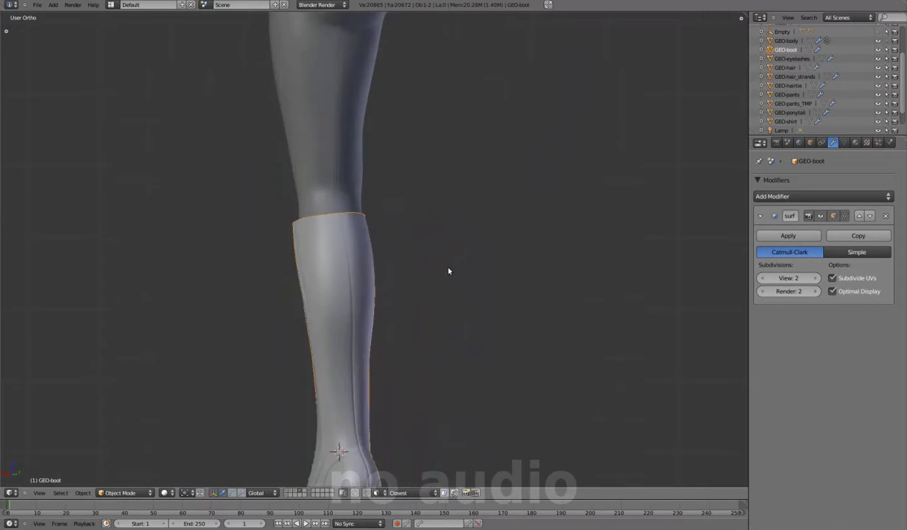
middle_click_drag(449, 270, 485, 313)
key("Tab")
scroll(488, 307, "up", 3)
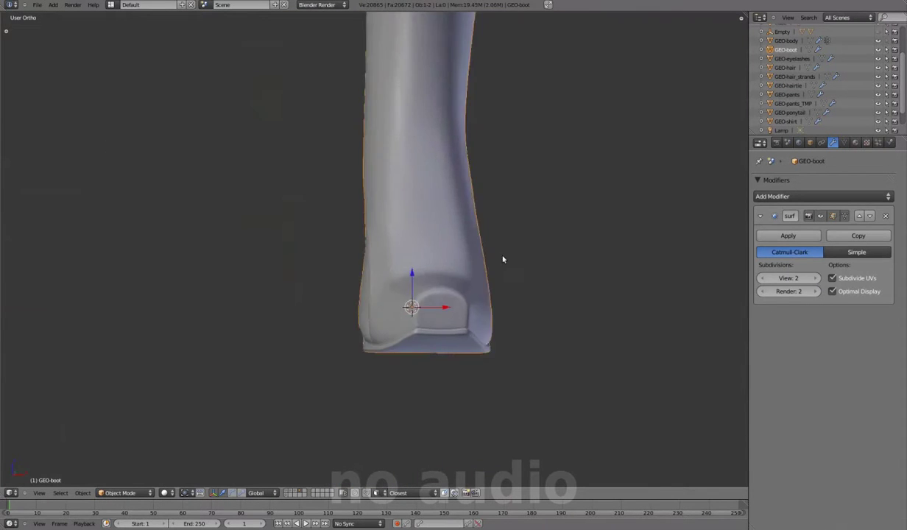
Step: Move the selection along X with soft proportional falloff to round the side
middle_click_drag(367, 219, 479, 287)
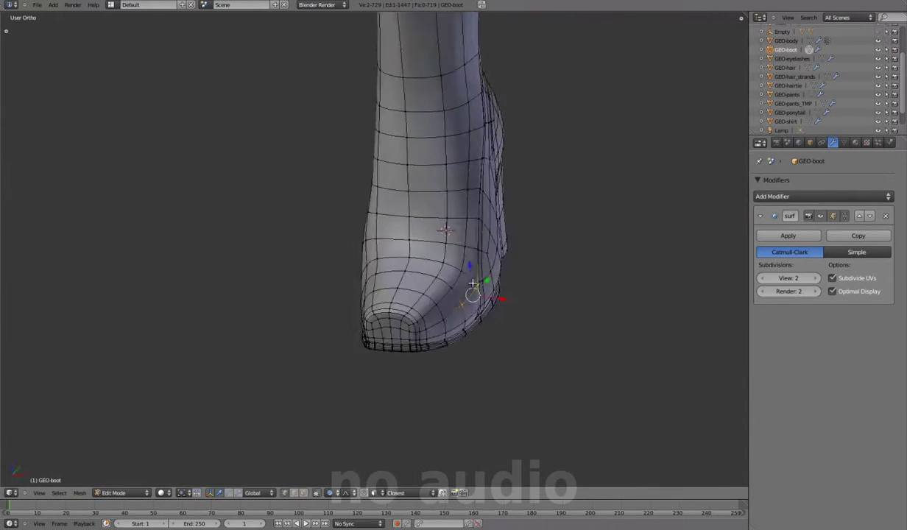
key("g")
key("x")
left_click(507, 254)
middle_click_drag(508, 254, 540, 199)
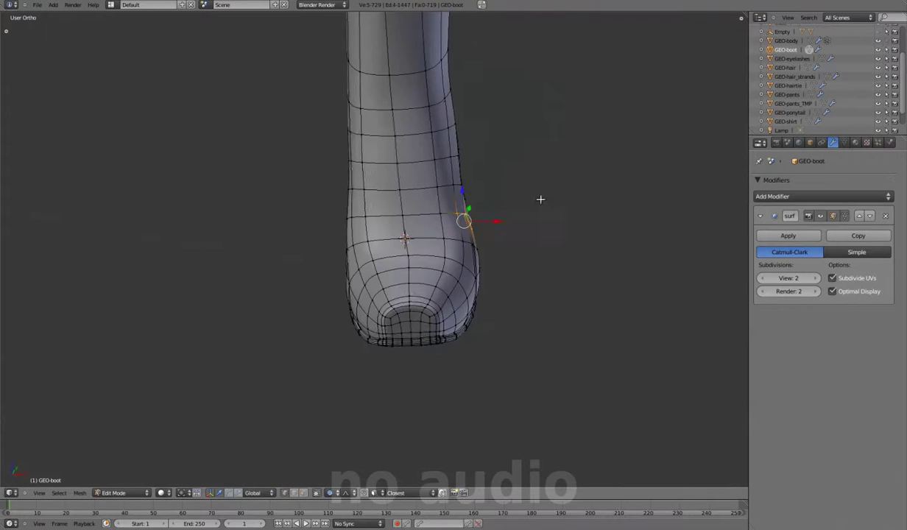
scroll(444, 259, "up", 2)
Step: Select an ankle side-edge vertex, compare cage and smoothed shapes, then move faces along Z
key("Tab")
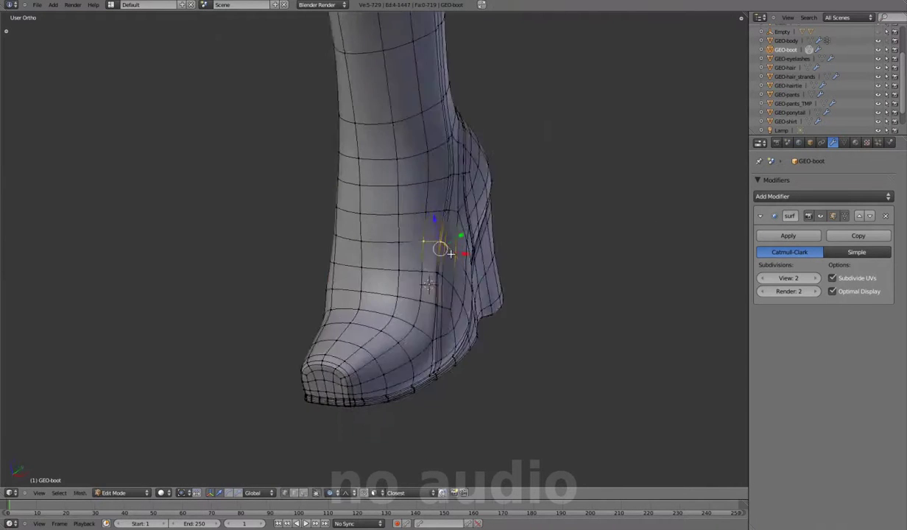
middle_click_drag(435, 309, 412, 323)
right_click(308, 262)
mouse_move(308, 262)
middle_mouse_down()
mouse_move(337, 198)
mouse_move(406, 310)
mouse_move(372, 345)
middle_mouse_up()
key("Tab")
key("Tab")
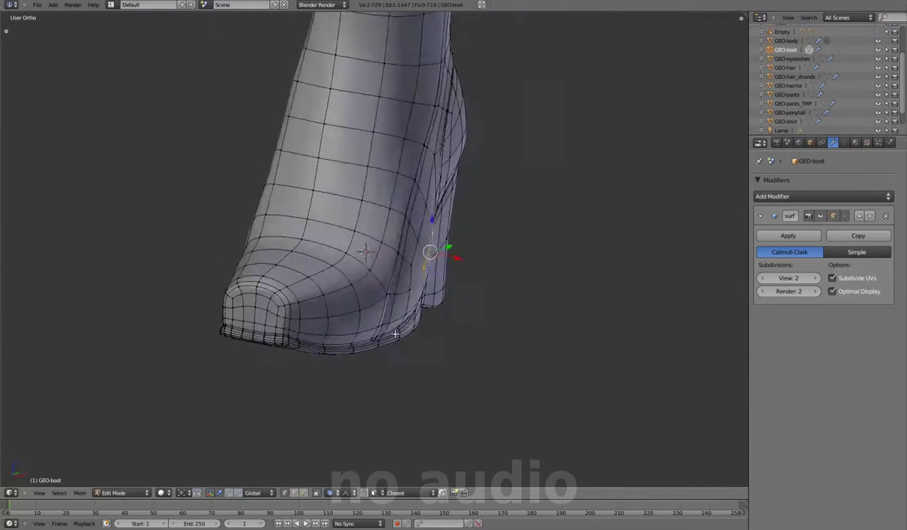
key("Tab")
key("Tab")
mouse_move(437, 215)
middle_mouse_down()
mouse_move(472, 272)
mouse_move(357, 309)
middle_mouse_up()
middle_click_drag(418, 254, 409, 234)
key("g")
key("z")
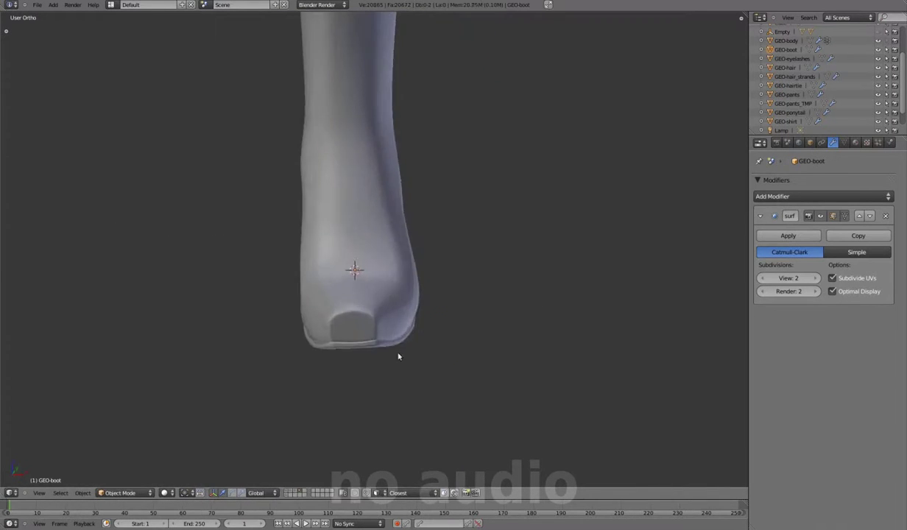
Step: Adjust the heel, moving the heel-back edge along X to match the reference
key("Tab")
mouse_move(326, 291)
middle_mouse_down()
mouse_move(378, 278)
mouse_move(245, 270)
mouse_move(412, 294)
mouse_move(453, 380)
mouse_move(389, 308)
mouse_move(239, 294)
mouse_move(378, 216)
mouse_move(426, 300)
mouse_move(372, 324)
mouse_move(374, 253)
mouse_move(426, 221)
mouse_move(281, 215)
mouse_move(383, 235)
mouse_move(439, 214)
mouse_move(425, 300)
mouse_move(447, 257)
mouse_move(345, 285)
mouse_move(324, 213)
mouse_move(346, 221)
mouse_move(394, 208)
mouse_move(415, 269)
mouse_move(461, 330)
mouse_move(348, 170)
mouse_move(542, 206)
mouse_move(442, 295)
mouse_move(368, 279)
mouse_move(418, 273)
mouse_move(374, 170)
mouse_move(388, 290)
middle_mouse_up()
key("Tab")
key("Tab")
key("Tab")
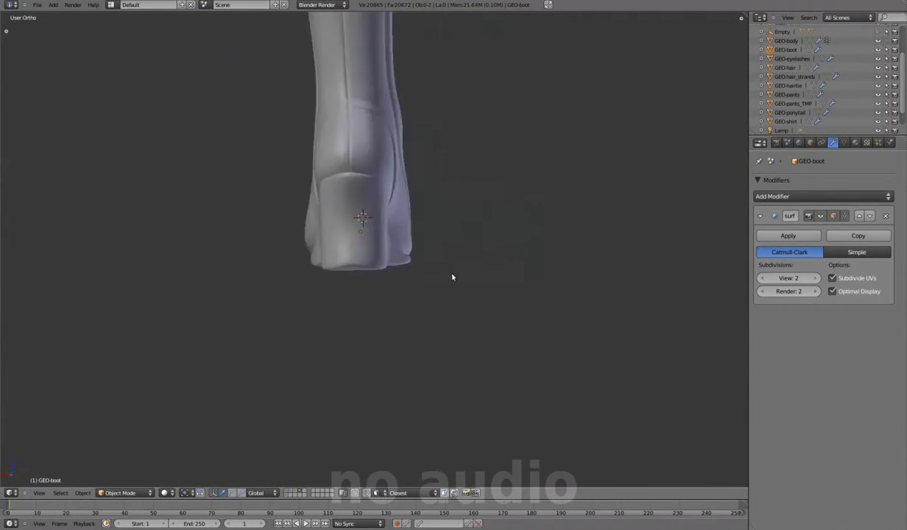
mouse_move(384, 342)
middle_mouse_down()
mouse_move(423, 338)
mouse_move(415, 285)
mouse_move(390, 294)
mouse_move(376, 288)
mouse_move(415, 253)
mouse_move(447, 310)
mouse_move(432, 354)
mouse_move(466, 307)
mouse_move(427, 295)
mouse_move(404, 226)
mouse_move(368, 324)
middle_mouse_up()
key("Tab")
key("Tab")
key("Tab")
left_click(384, 349)
left_click(364, 219)
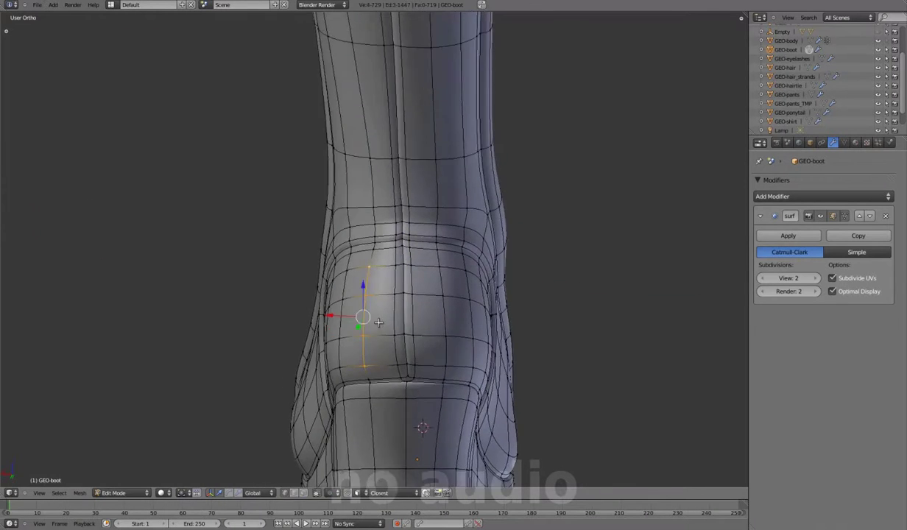
key("g")
key("x")
left_click(368, 324)
Step: Check the back and front references, expanding the boot_front_a.png background image settings
key("Tab")
scroll(362, 259, "down", 5)
middle_click_drag(362, 259, 421, 283)
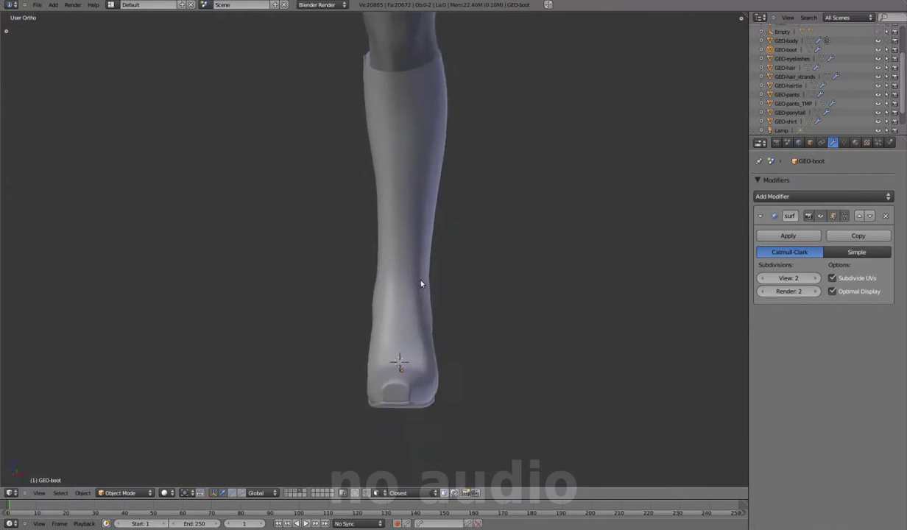
key("ctrl+KP_1")
key("n")
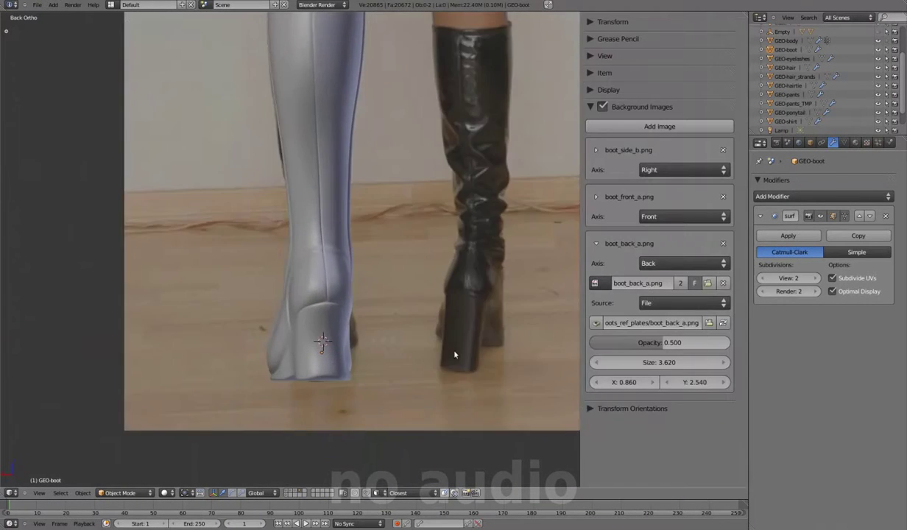
key("KP_1")
left_click(595, 196)
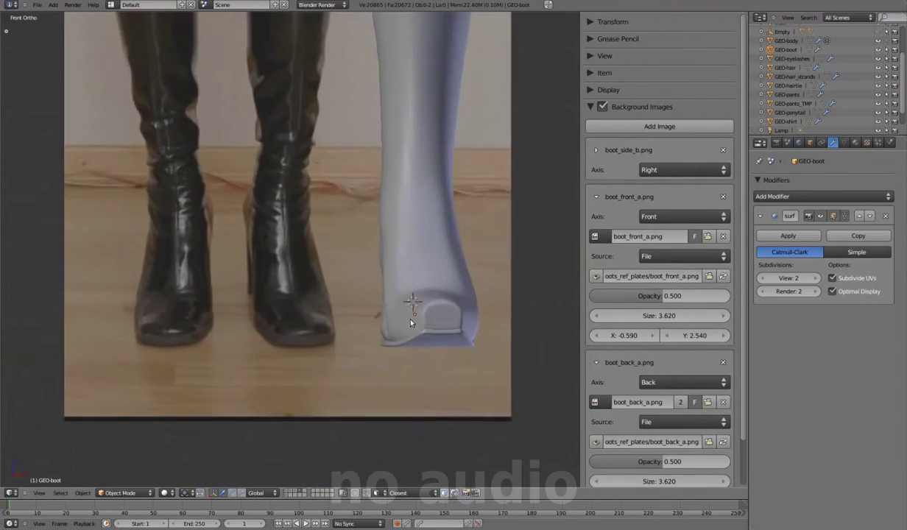
Step: Inspect the toe up close, toggling between the cage and the smoothed preview
key("Tab")
middle_click_drag(410, 322, 324, 243)
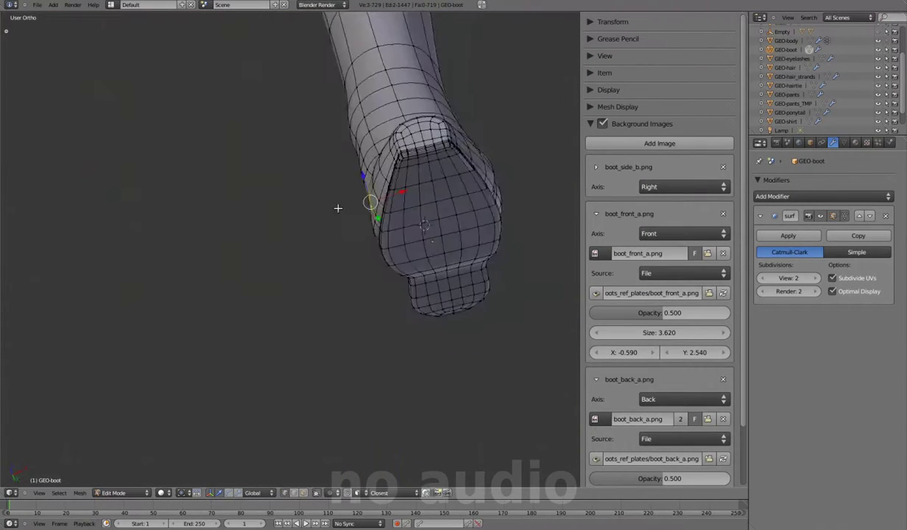
scroll(272, 183, "up", 4)
scroll(272, 184, "down", 5)
key("Tab")
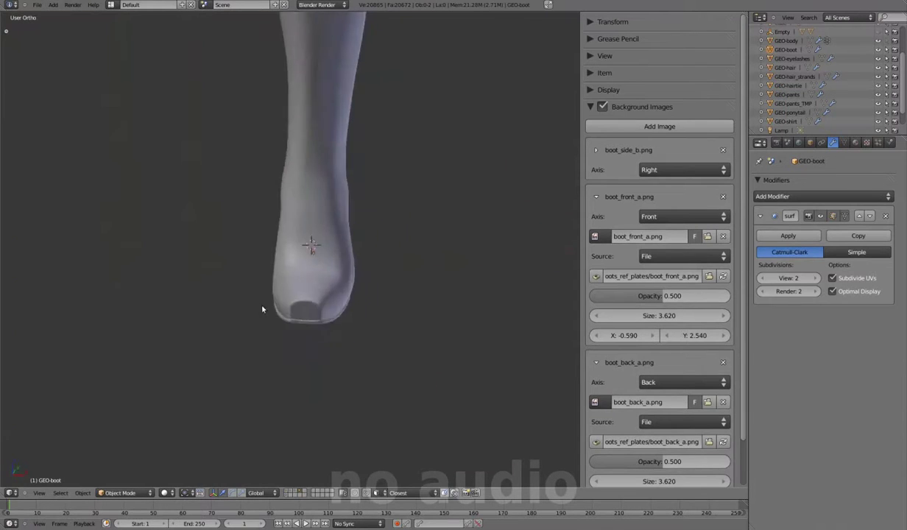
key("Tab")
middle_click_drag(380, 327, 344, 296)
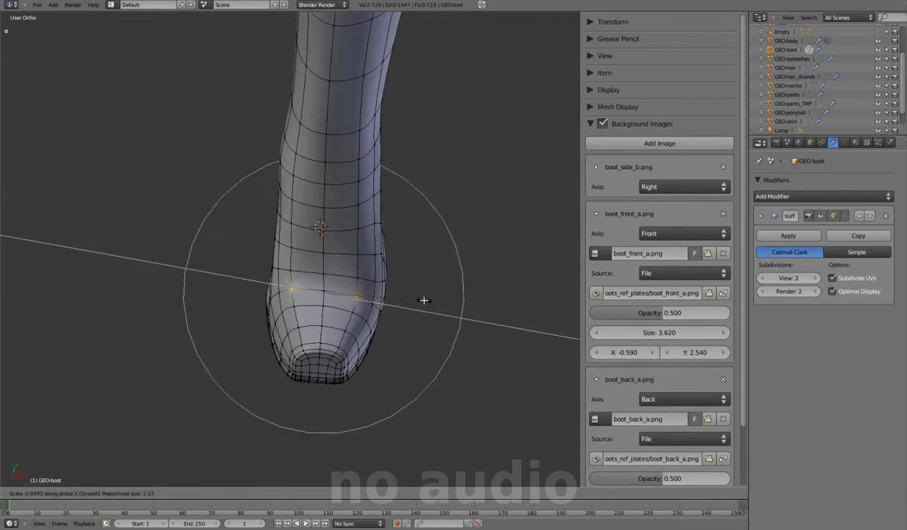
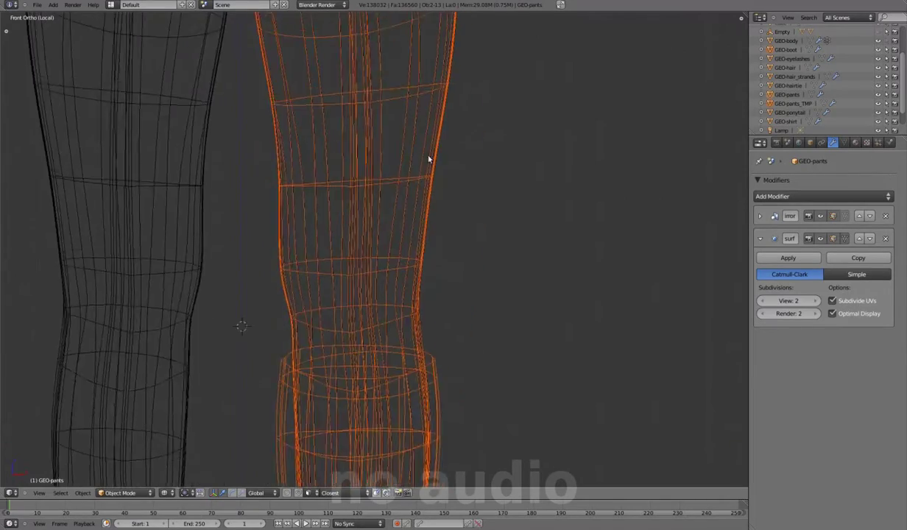
Step: Delete the temporary GEO-pants_TMP copy and exit Local view to show all objects
key("Escape")
key("KP_3")
mouse_move(443, 277)
middle_mouse_down()
mouse_move(419, 296)
mouse_move(475, 216)
middle_mouse_up()
key("x")
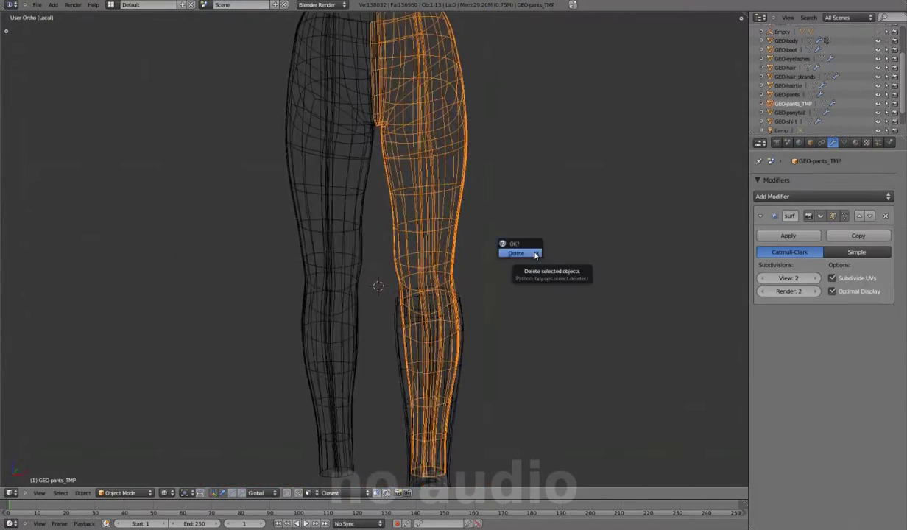
left_click(516, 243)
key("KP_Divide")
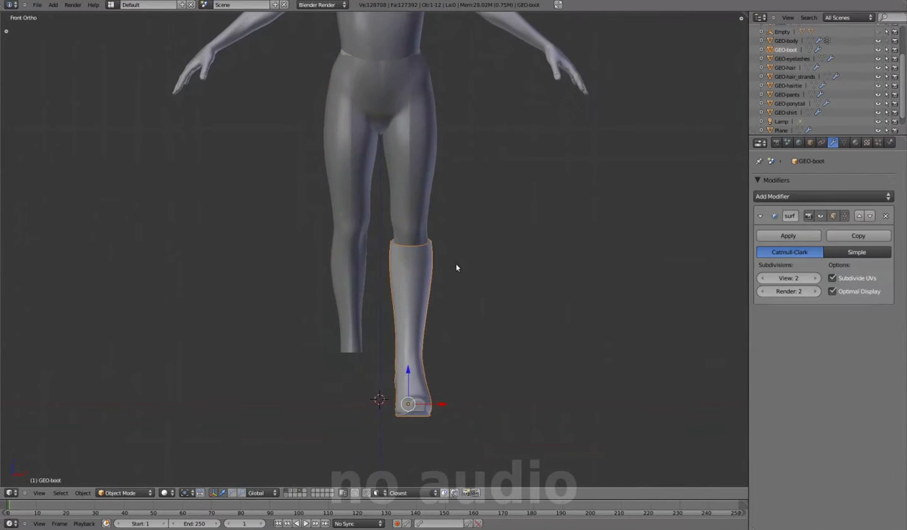
Step: Check the boot from side and front, then add a Mirror modifier to GEO-boot
middle_click_drag(543, 273, 550, 250, "shift")
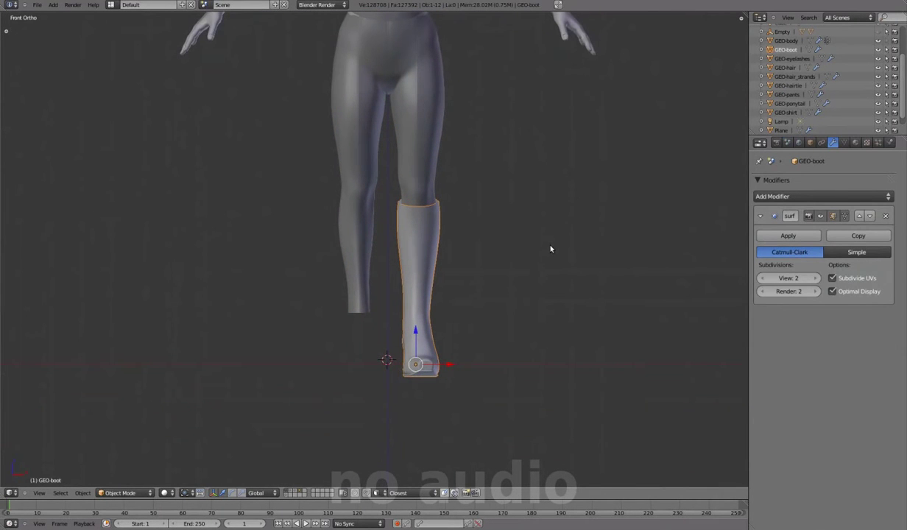
key("KP_3")
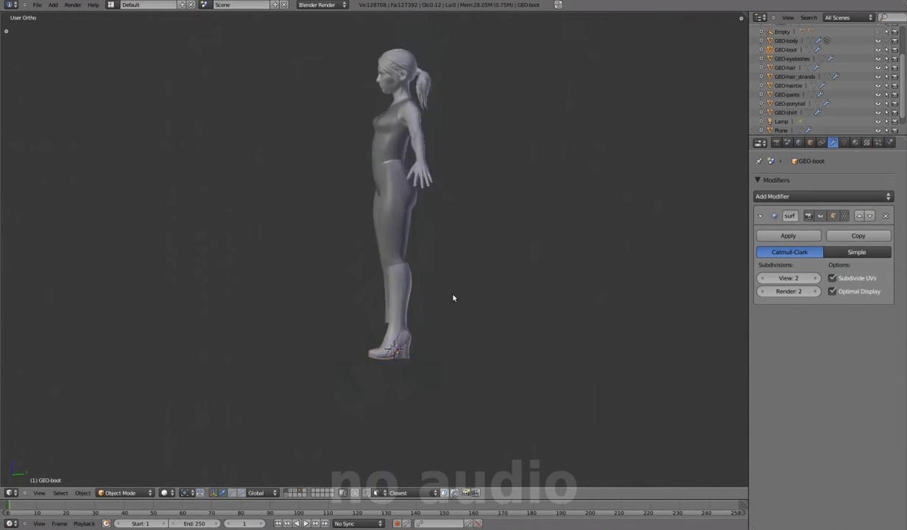
key("KP_1")
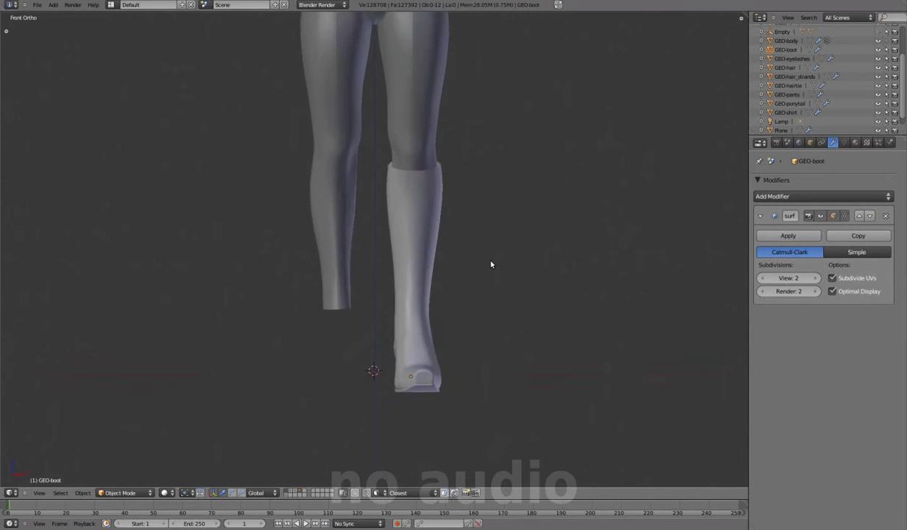
scroll(537, 249, "down", 1)
key("n")
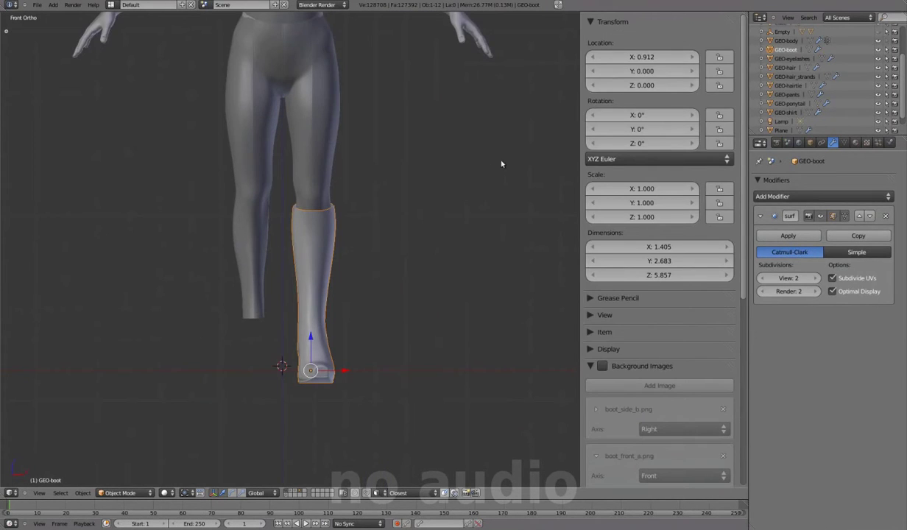
scroll(490, 170, "up", 2)
key("n")
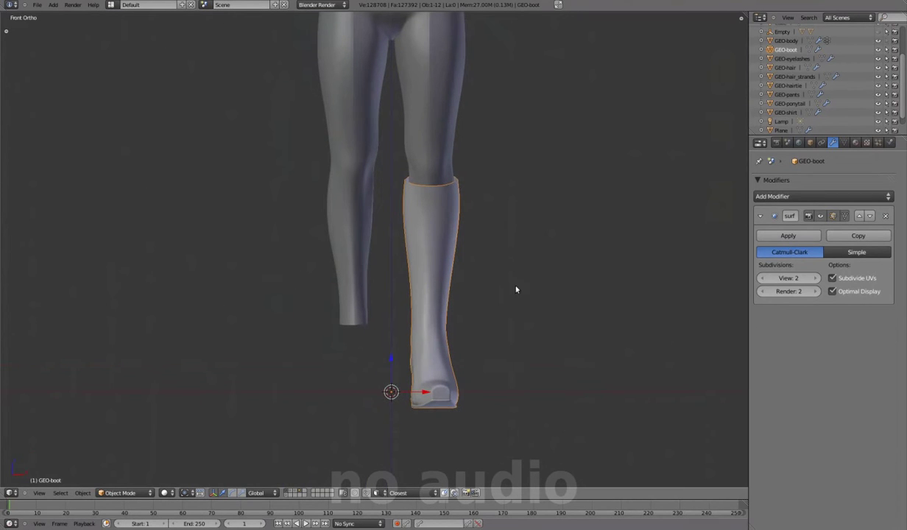
left_click(772, 197)
left_click(689, 315)
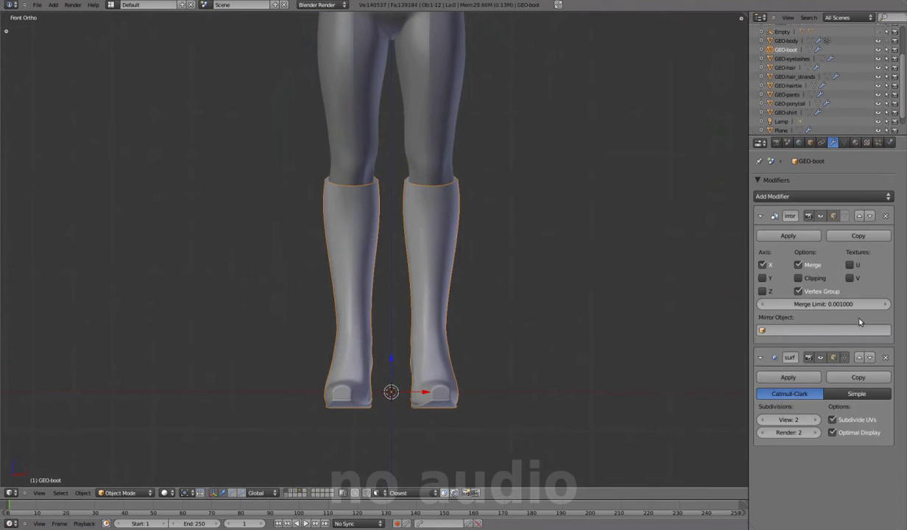
Step: Assign the clothing_col material to the boot
key("Tab")
key("Tab")
left_click(855, 142)
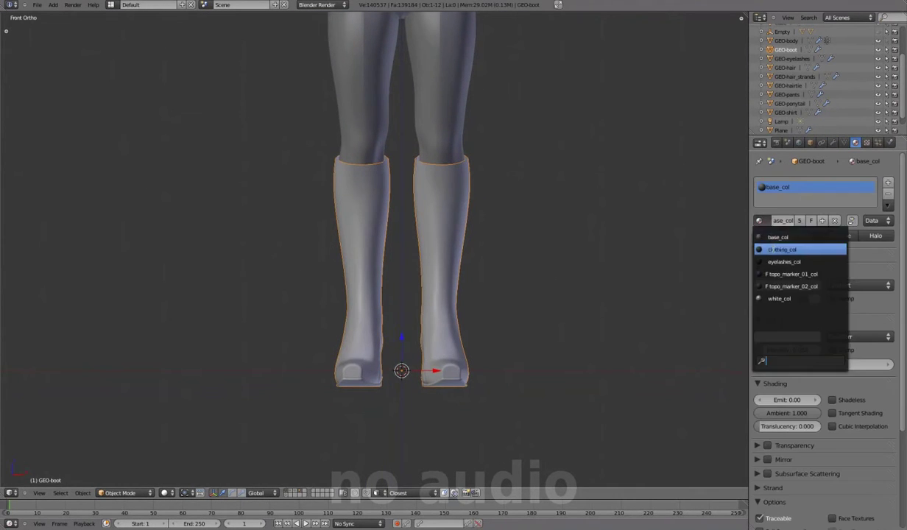
left_click(782, 249)
scroll(486, 265, "down", 3)
key("Tab")
key("z")
scroll(515, 331, "up", 3)
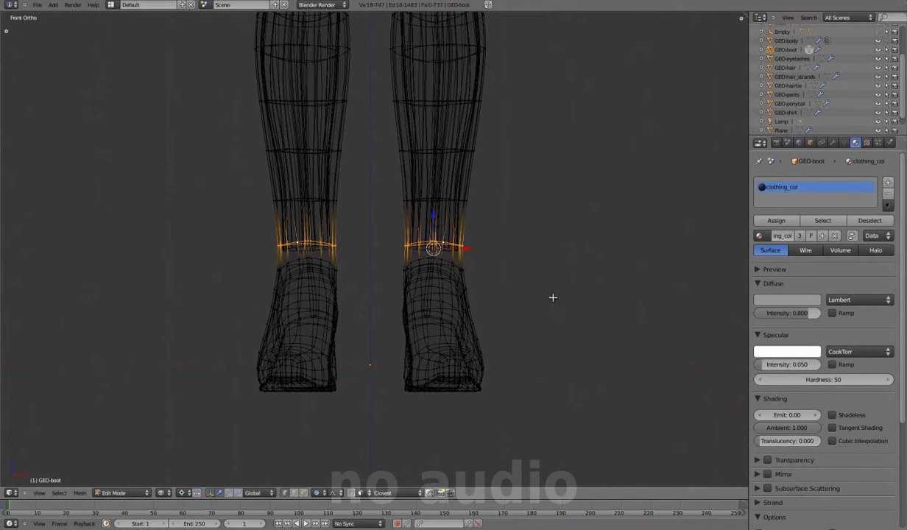
Step: Move a back-ankle vertex along X with proportional falloff to reshape the boot
key("ctrl+l")
key("z")
scroll(475, 301, "down", 1)
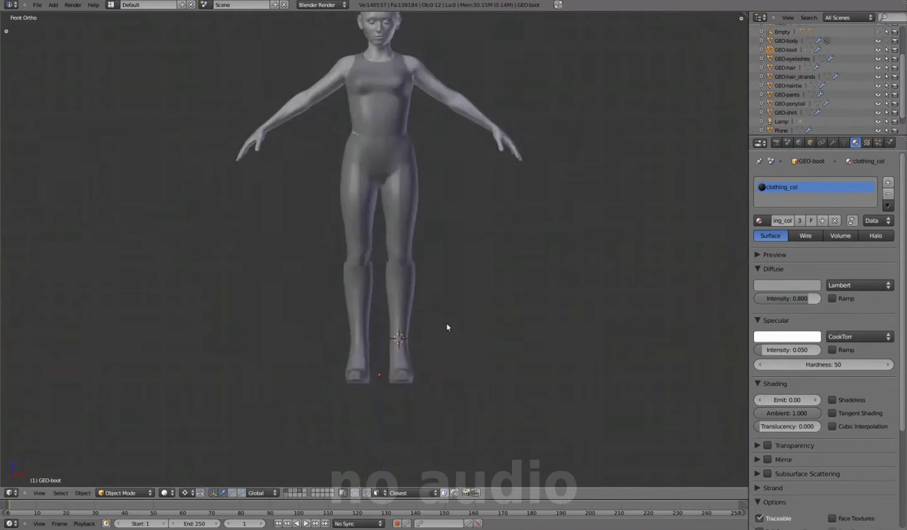
scroll(317, 235, "up", 3)
right_click(278, 179)
key("g")
key("x")
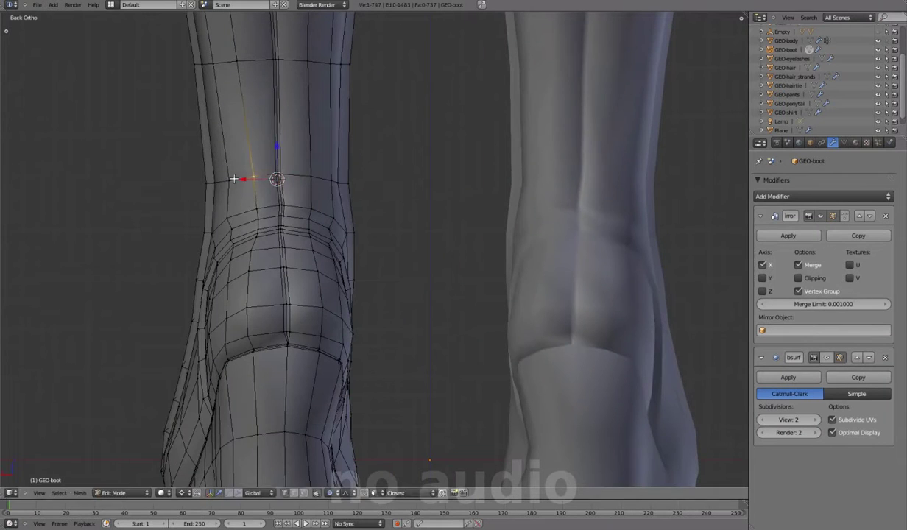
left_click(247, 177)
scroll(295, 235, "down", 3)
scroll(253, 290, "up", 3)
Step: Select a heel vertex, leave Edit Mode, and centre the whole figure in right-side view
right_click(254, 289)
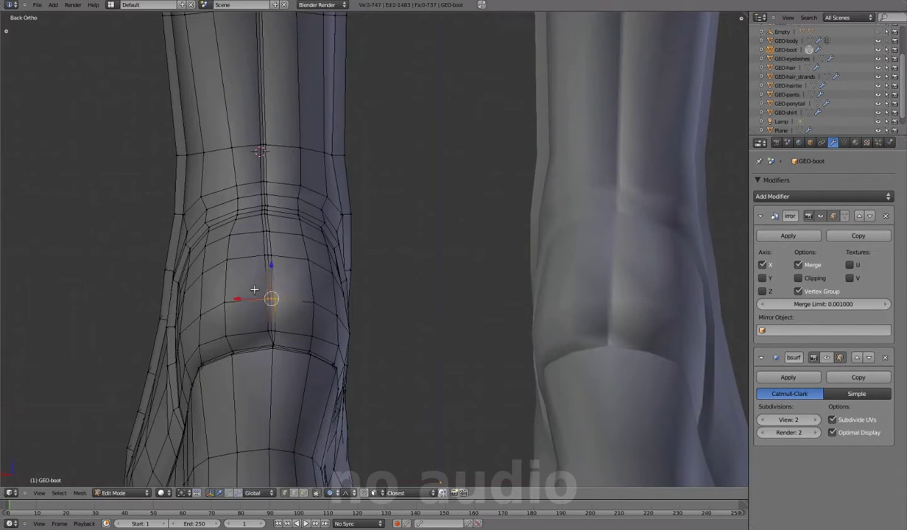
scroll(289, 315, "down", 3, "shift")
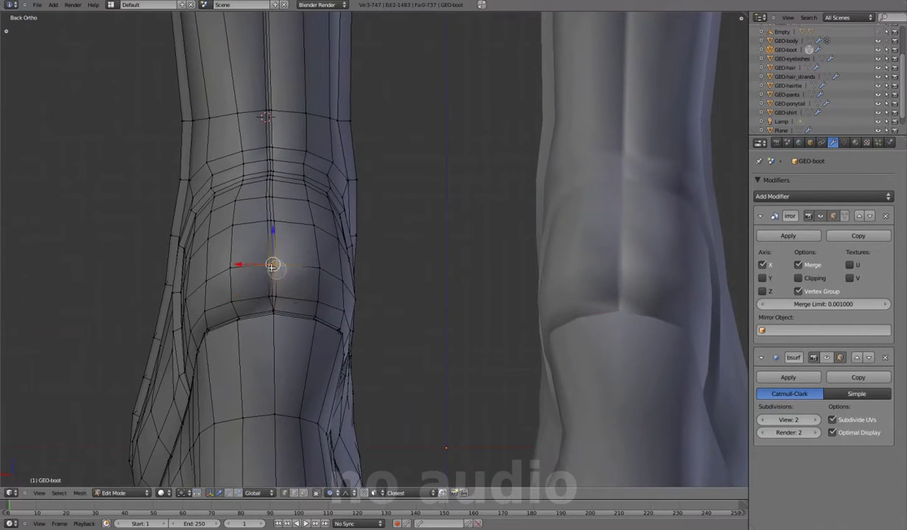
key("Tab")
scroll(383, 299, "down", 3)
mouse_move(383, 299)
middle_mouse_down()
mouse_move(470, 334)
mouse_move(464, 277)
mouse_move(391, 318)
mouse_move(514, 254)
middle_mouse_up()
key("KP_3")
scroll(562, 247, "down", 4)
middle_click_drag(499, 162, 501, 295, "shift")
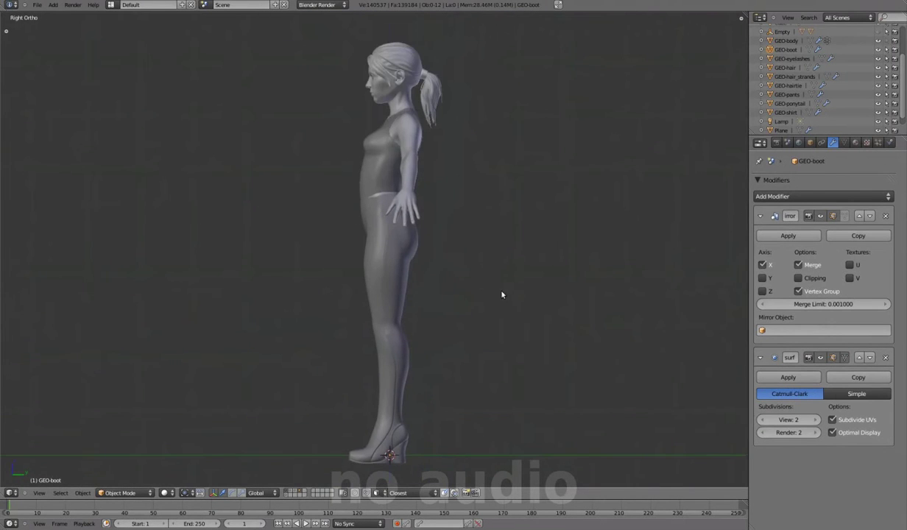
Step: Raise the Empty holding the eyes vertically along Z
right_click(372, 77)
key("KP_Decimal")
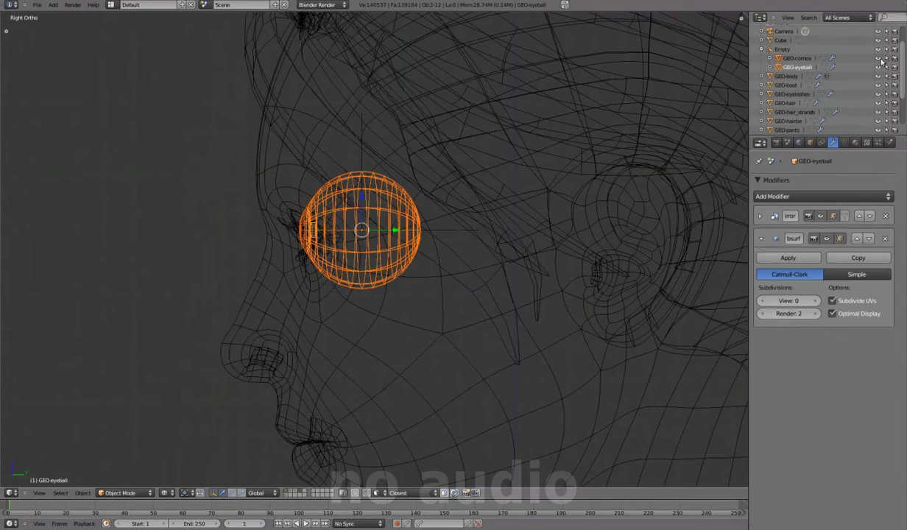
right_click(427, 220)
key("bracketleft")
key("KP_Decimal")
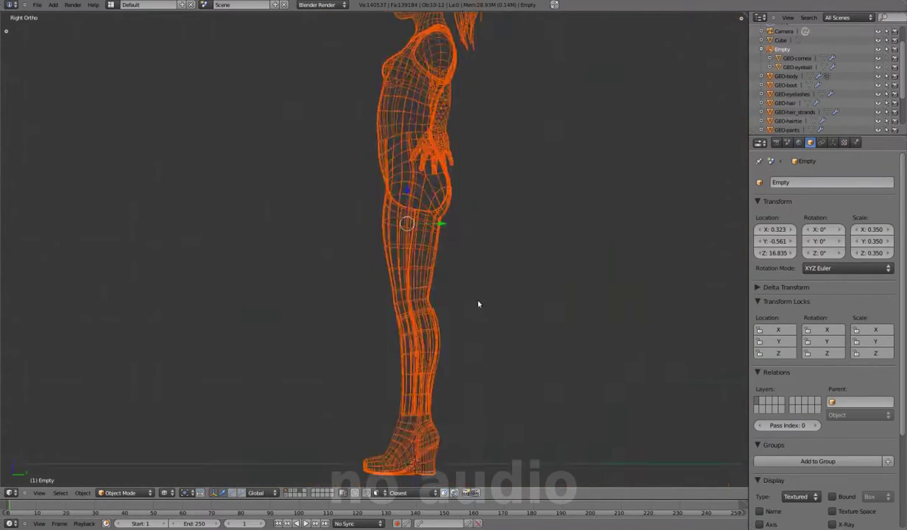
key("z")
left_click(399, 231)
scroll(440, 134, "down", 6)
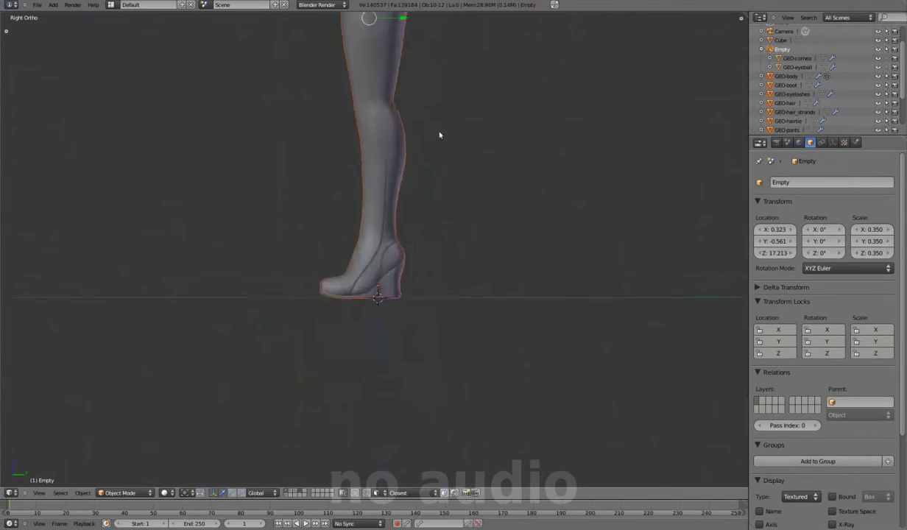
scroll(436, 333, "up", 6)
scroll(419, 327, "up", 3)
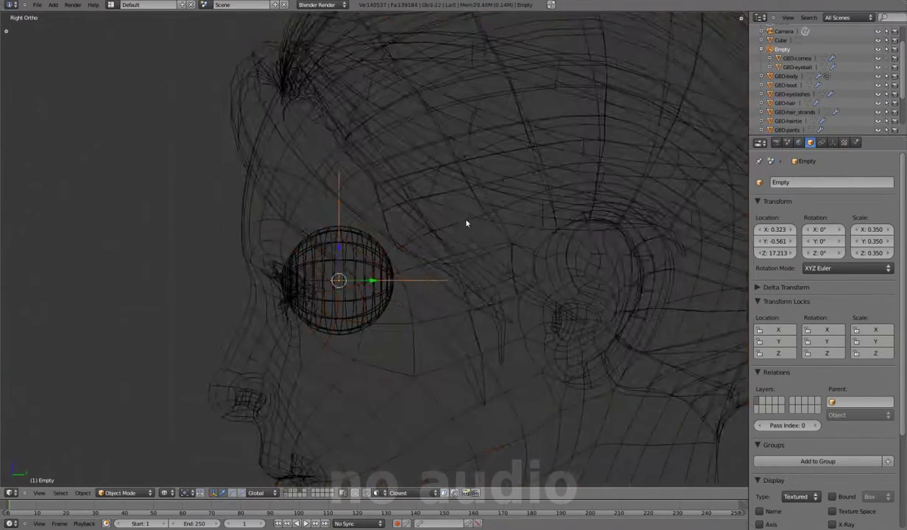
Step: Apply GEO-hair_strands' location so its Z offset becomes 0
right_click(442, 208)
scroll(535, 307, "down", 2)
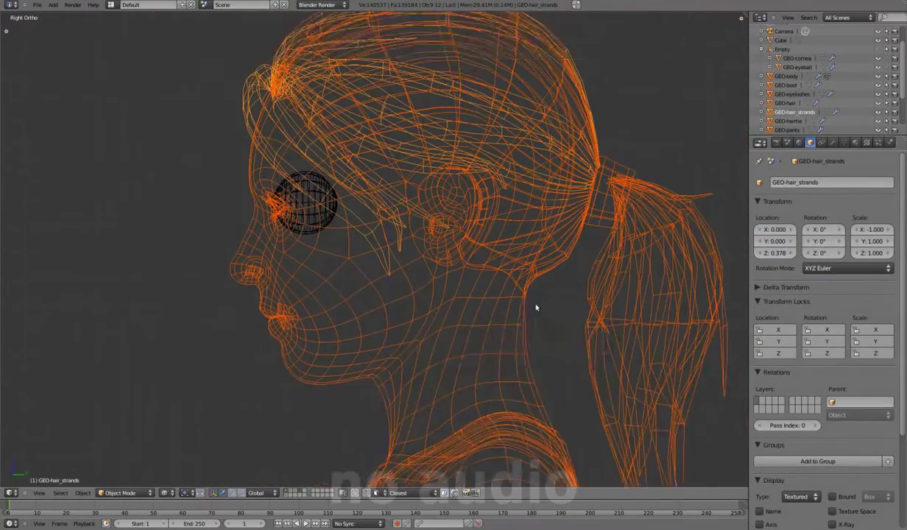
key("ctrl+a")
left_click(532, 277)
scroll(532, 321, "down", 3)
scroll(463, 255, "down", 5, "shift")
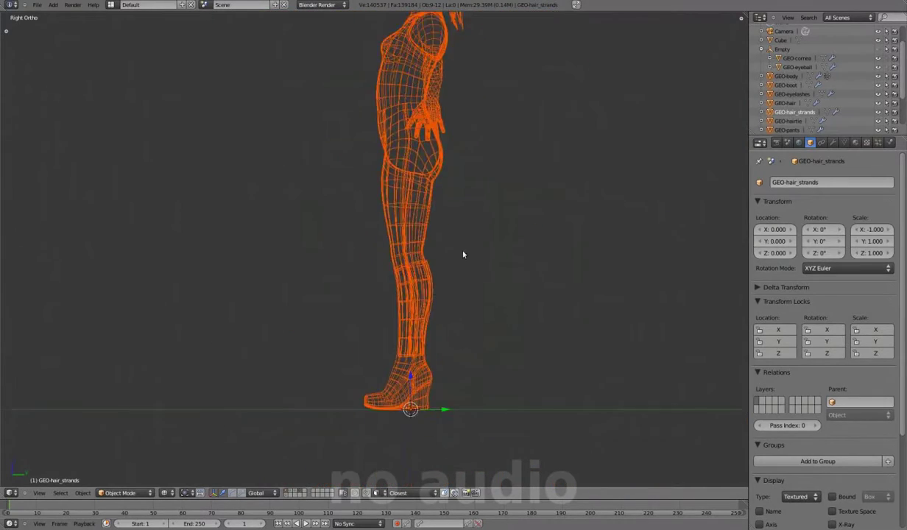
scroll(442, 148, "up", 6, "shift")
Step: Inspect the ponytail, hair cap, hair strands and eye sphere, then frame the figure in solid shading
right_click(464, 211)
scroll(442, 205, "up", 3)
right_click(442, 204)
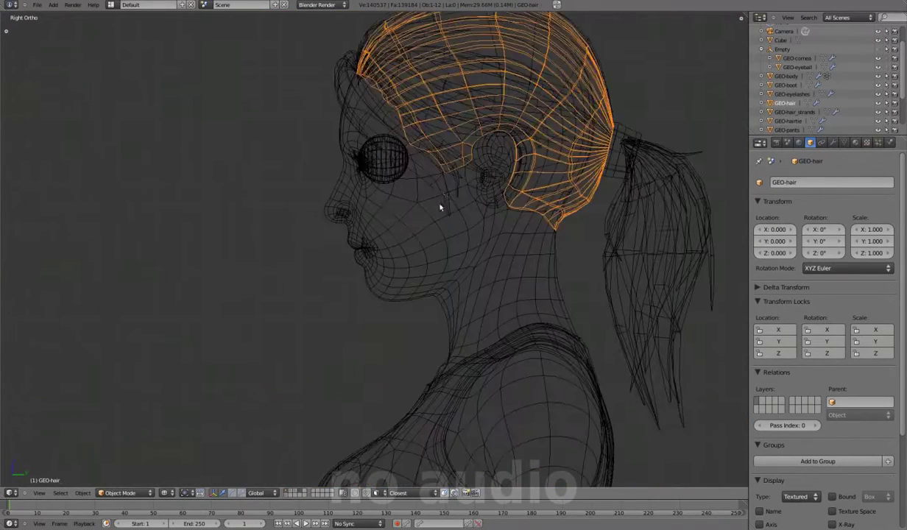
right_click(397, 196)
right_click(379, 176)
scroll(380, 177, "up", 2)
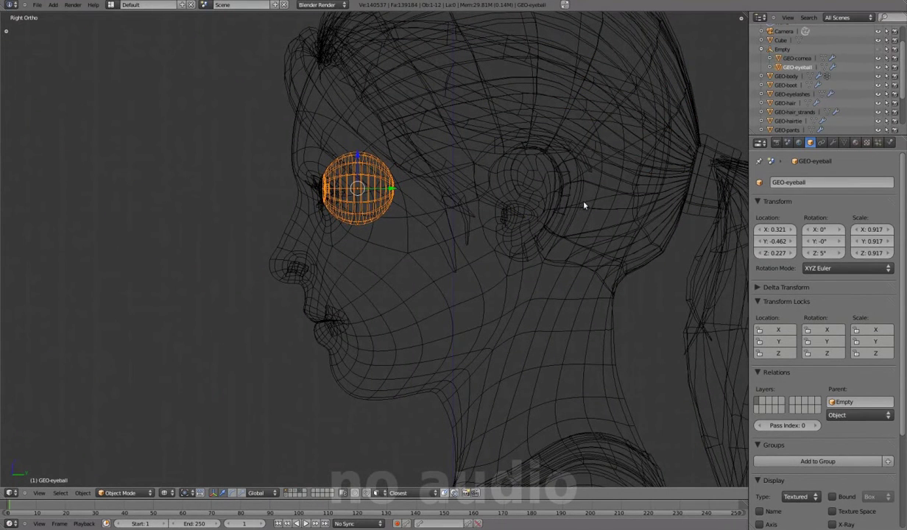
scroll(577, 201, "down", 1, "shift")
key("z")
key("Home")
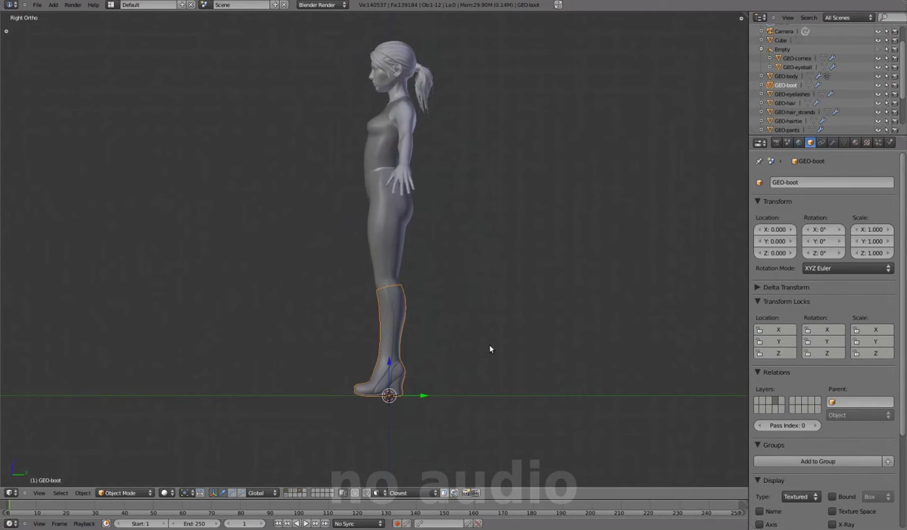
Step: Isolate the boot in Edit Mode and box-select the band around its top rim
key("z")
key("KP_Decimal")
key("z")
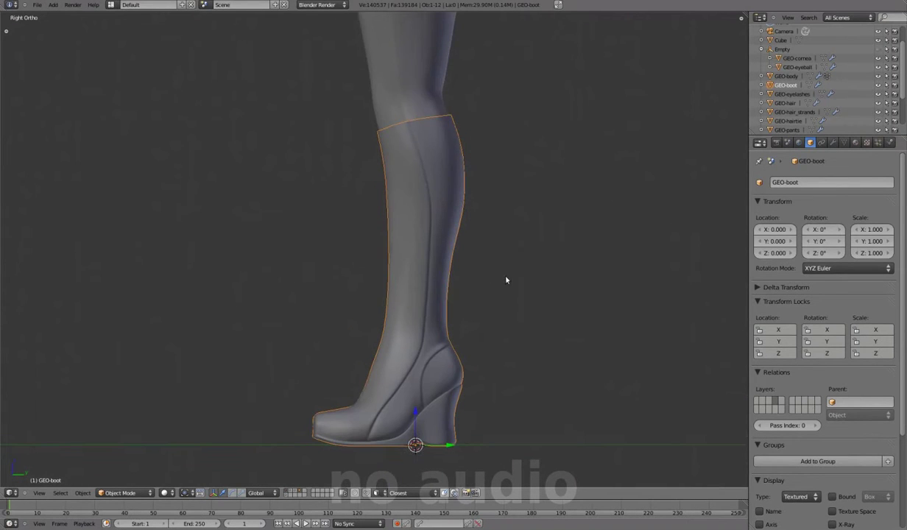
key("KP_Divide")
key("z")
key("Tab")
key("b")
left_click_drag(331, 76, 471, 103)
key("KP_Decimal")
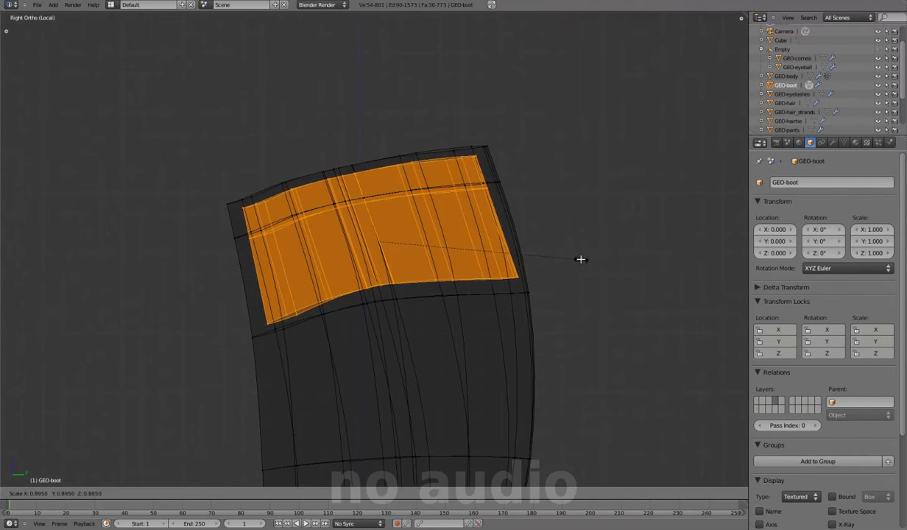
key("z")
mouse_move(433, 269)
middle_mouse_down()
mouse_move(421, 239)
mouse_move(546, 348)
middle_mouse_up()
Step: Change the Mirror modifier's edit-mode display and inspect a rim face near the notch
left_click(833, 142)
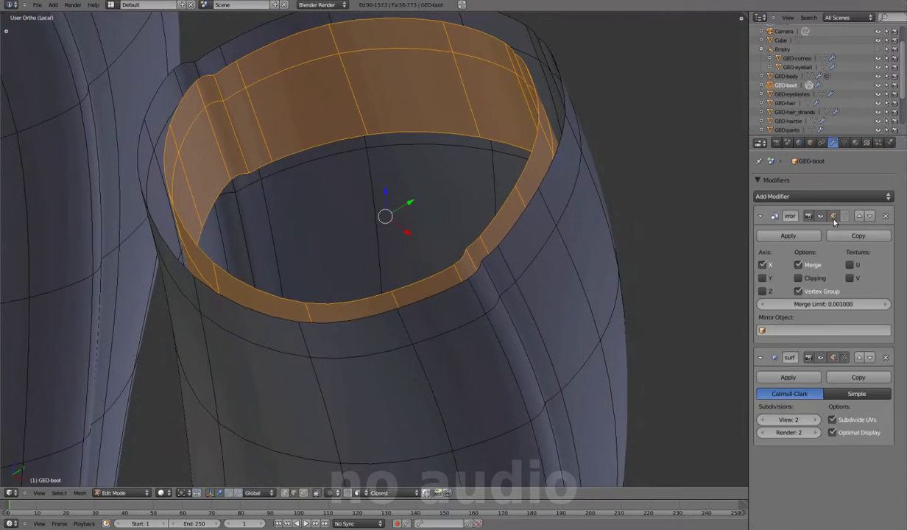
left_click(840, 357)
scroll(408, 295, "up", 3)
right_click(412, 317)
key("KP_Decimal")
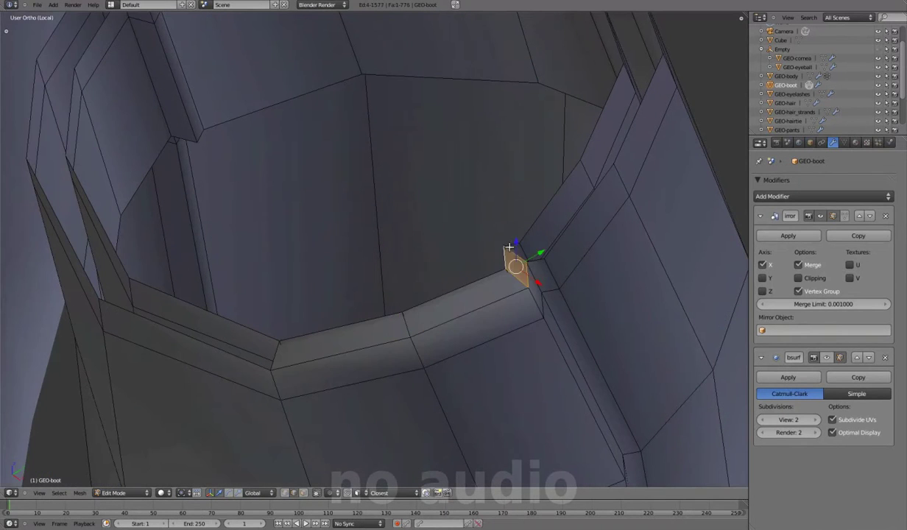
middle_click_drag(561, 225, 535, 237)
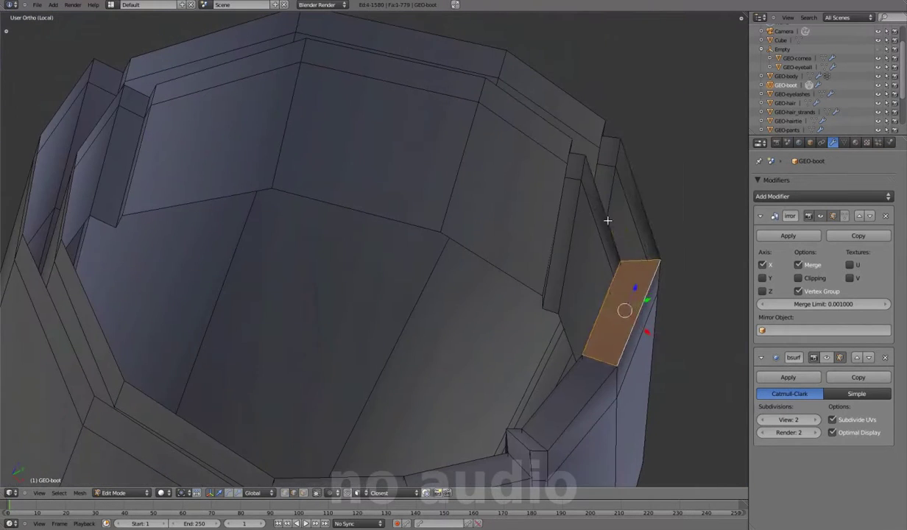
mouse_move(429, 156)
middle_mouse_down()
mouse_move(464, 187)
mouse_move(384, 267)
mouse_move(372, 239)
middle_mouse_up()
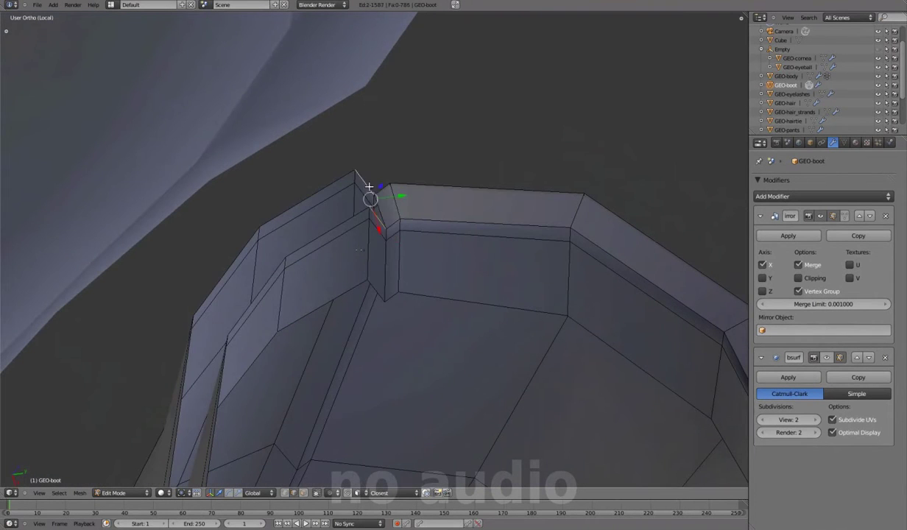
mouse_move(323, 260)
middle_mouse_down()
mouse_move(375, 323)
mouse_move(415, 273)
middle_mouse_up()
key("a")
scroll(375, 323, "down", 5)
scroll(436, 236, "up", 3)
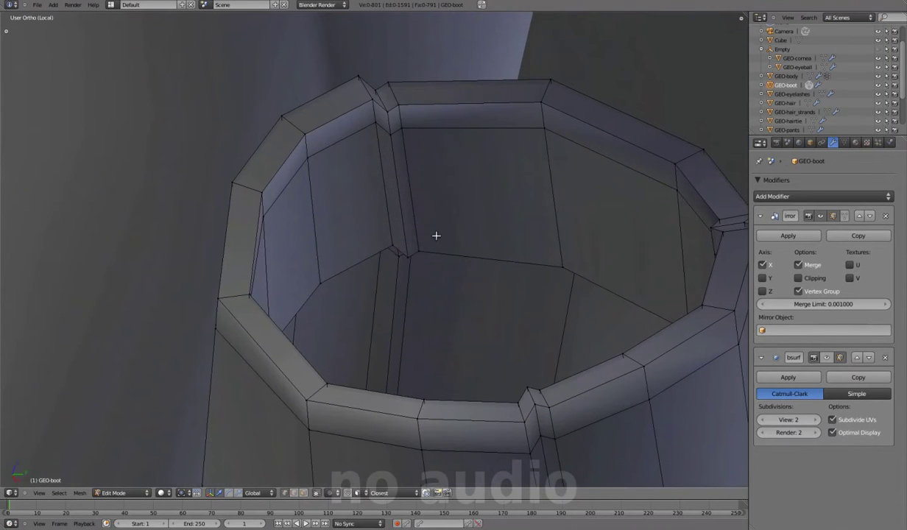
Step: Move the rim notch vertex along the rim to close the gap
right_click(384, 103)
scroll(399, 188, "up", 2)
middle_click_drag(392, 137, 298, 179)
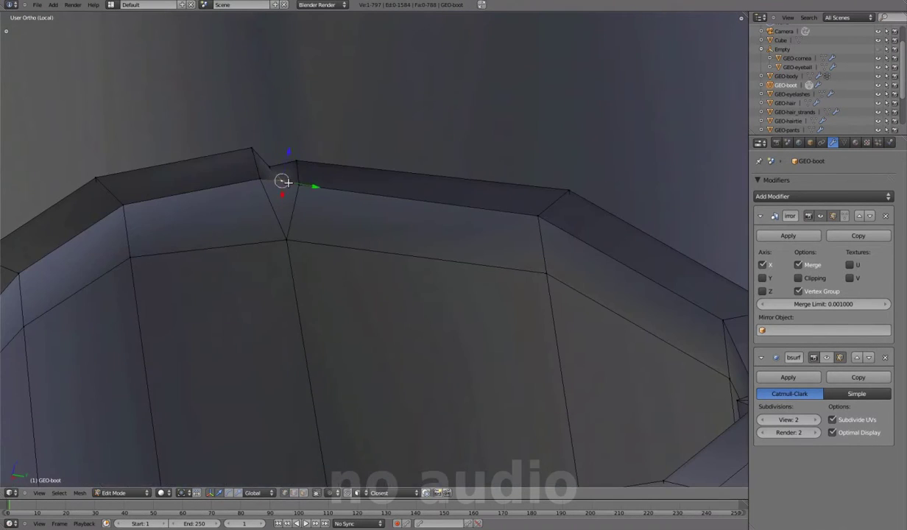
scroll(345, 304, "down", 3)
middle_click_drag(345, 303, 431, 309)
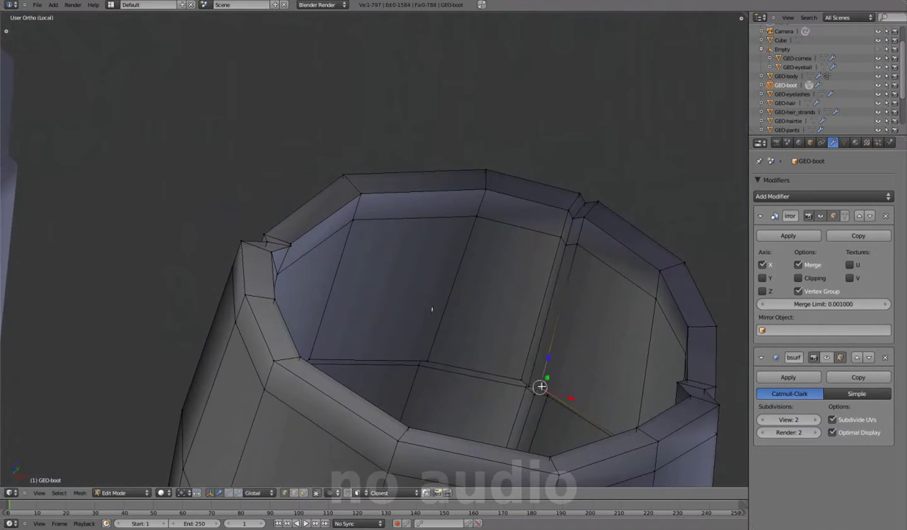
scroll(611, 269, "up", 3)
mouse_move(479, 223)
middle_mouse_down()
mouse_move(429, 260)
mouse_move(480, 273)
middle_mouse_up()
key("g")
left_click(445, 250)
mouse_move(193, 276)
middle_mouse_down()
mouse_move(260, 295)
mouse_move(324, 257)
mouse_move(449, 393)
mouse_move(399, 227)
mouse_move(413, 334)
mouse_move(477, 273)
mouse_move(599, 306)
mouse_move(442, 188)
middle_mouse_up()
left_click(229, 313)
Step: Merge the doubled notch vertices into one and show the subsurf on the edit cage
key("w")
key("r")
left_click(509, 218)
mouse_move(509, 218)
middle_mouse_down()
mouse_move(395, 229)
mouse_move(395, 338)
mouse_move(423, 227)
mouse_move(518, 381)
mouse_move(449, 366)
mouse_move(429, 304)
mouse_move(715, 431)
middle_mouse_up()
left_click(840, 357)
mouse_move(839, 357)
middle_mouse_down()
mouse_move(542, 374)
mouse_move(435, 289)
mouse_move(449, 324)
middle_mouse_up()
Step: Leave the isolated boot view and show both boots in side view
key("a")
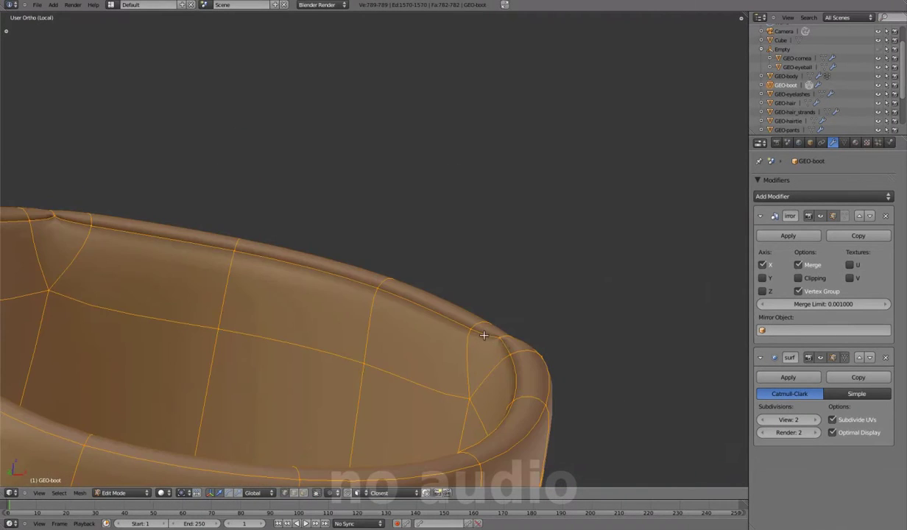
key("Tab")
mouse_move(504, 347)
middle_mouse_down()
mouse_move(447, 263)
mouse_move(295, 330)
mouse_move(427, 366)
mouse_move(343, 284)
middle_mouse_up()
key("KP_Divide")
key("KP_3")
scroll(380, 372, "up", 2)
scroll(437, 249, "up", 2)
Step: Finish edge-sliding the boot's top loop, then select a strip of rim faces
key("Tab")
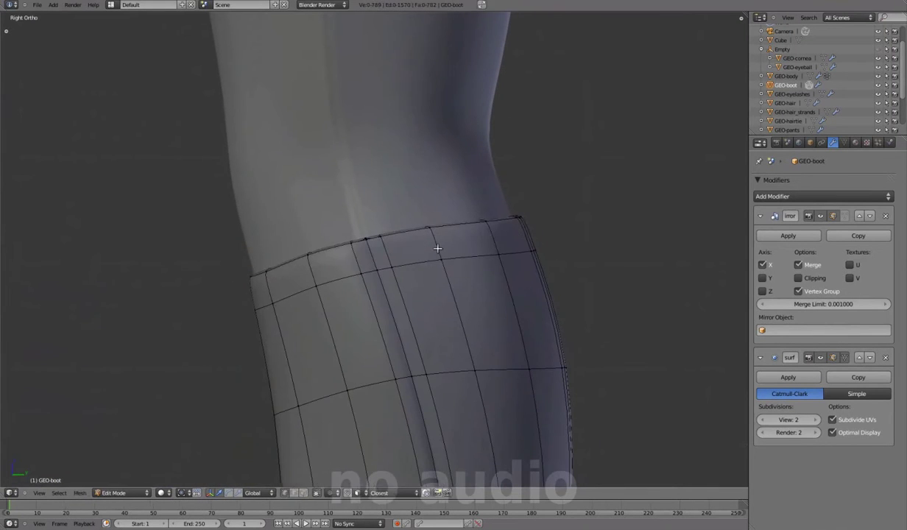
key("Escape")
key("a")
mouse_move(437, 246)
middle_mouse_down()
mouse_move(448, 295)
mouse_move(411, 308)
mouse_move(366, 391)
mouse_move(445, 289)
middle_mouse_up()
right_click(445, 289, "alt")
key("z")
mouse_move(464, 237)
middle_mouse_down()
mouse_move(370, 192)
mouse_move(381, 220)
mouse_move(368, 258)
mouse_move(454, 379)
mouse_move(398, 295)
mouse_move(415, 324)
middle_mouse_up()
key("z")
Step: Brush-select faces around the rim seam with see-through display on
right_click(368, 258)
key("c")
key("z")
left_click(520, 204)
key("z")
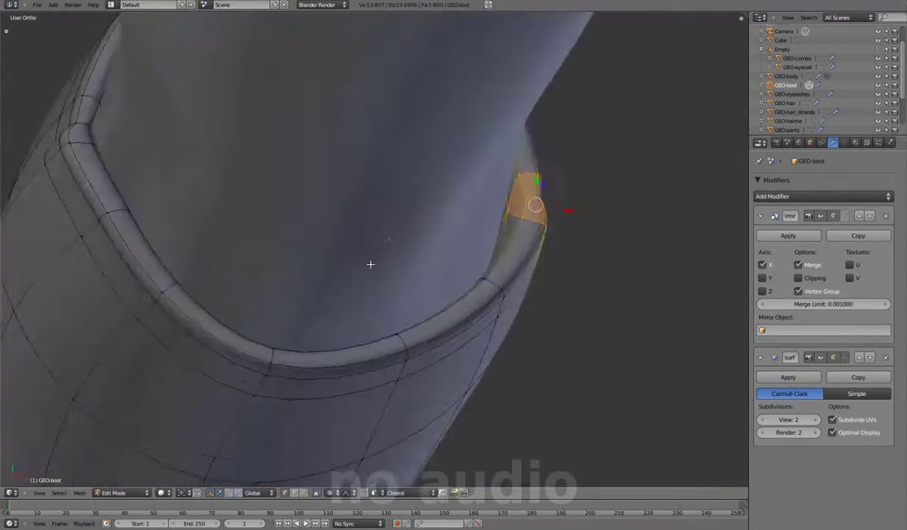
middle_click_drag(370, 263, 429, 264)
key("z")
Step: Select edges along the rim seam and grow the selection
key("z")
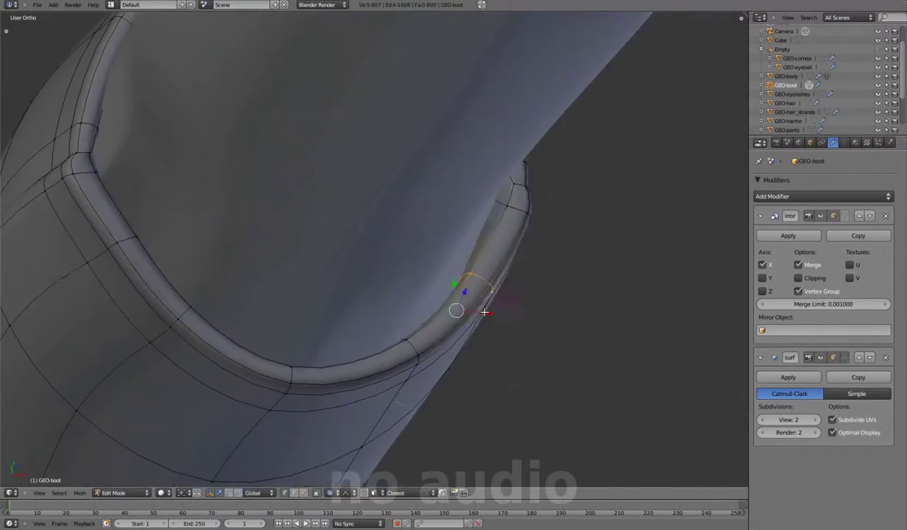
right_click(510, 221)
mouse_move(506, 300)
middle_mouse_down()
mouse_move(509, 221)
mouse_move(456, 289)
mouse_move(468, 427)
mouse_move(480, 337)
mouse_move(596, 277)
mouse_move(390, 304)
mouse_move(354, 294)
mouse_move(333, 208)
mouse_move(425, 360)
mouse_move(402, 278)
mouse_move(415, 357)
mouse_move(467, 429)
mouse_move(446, 324)
mouse_move(376, 325)
middle_mouse_up()
right_click(480, 337, "ctrl")
key("z")
Step: Nudge a rim vertex with proportional falloff to smooth the cuff curve
key("z")
key("z")
key("ctrl+KP_Add")
Step: In front view, select the whole top rim edge loop and grow it around the seam
key("z")
right_click(333, 207)
key("g")
key("z")
key("z")
right_click(446, 324)
key("z")
key("KP_1")
right_click(542, 279, "alt")
scroll(453, 319, "up", 2)
scroll(454, 319, "down", 3)
key("z")
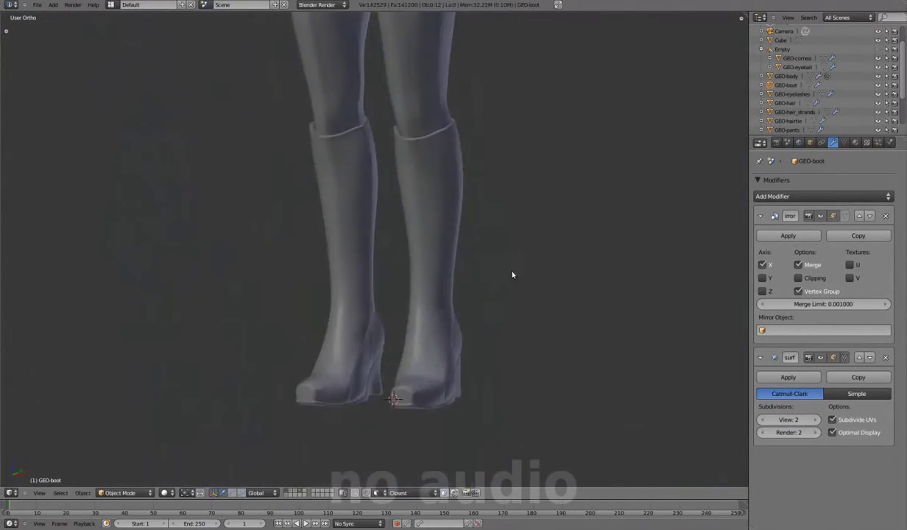
Step: Select the boot's rim edge loop and apply an operation from the Edges menu
scroll(455, 197, "up", 5)
key("Tab")
mouse_move(520, 273)
middle_mouse_down()
mouse_move(465, 121)
mouse_move(399, 272)
mouse_move(356, 307)
middle_mouse_up()
mouse_move(606, 223)
middle_mouse_down()
mouse_move(424, 271)
mouse_move(348, 187)
mouse_move(530, 313)
mouse_move(384, 369)
mouse_move(365, 236)
middle_mouse_up()
mouse_move(328, 213)
middle_mouse_down()
mouse_move(482, 308)
mouse_move(391, 272)
mouse_move(380, 304)
mouse_move(340, 281)
mouse_move(377, 181)
mouse_move(354, 178)
mouse_move(378, 318)
mouse_move(504, 251)
mouse_move(401, 367)
mouse_move(391, 209)
mouse_move(340, 196)
mouse_move(511, 326)
mouse_move(412, 331)
mouse_move(375, 344)
mouse_move(453, 246)
mouse_move(364, 330)
mouse_move(466, 298)
mouse_move(366, 384)
mouse_move(405, 303)
mouse_move(359, 305)
mouse_move(348, 243)
mouse_move(313, 203)
mouse_move(397, 269)
mouse_move(317, 197)
mouse_move(372, 280)
mouse_move(428, 256)
mouse_move(391, 217)
middle_mouse_up()
right_click(378, 175, "alt")
key("ctrl+e")
left_click(504, 251)
Step: Move the cuff geometry along one axis so it sits tighter on the leg
key("z")
key("z")
key("g")
key("z")
left_click(316, 197)
key("z")
key("z")
scroll(391, 216, "down", 3)
Step: Scale the cuff to wrap closely around the lower leg on both boots
key("Tab")
scroll(393, 295, "down", 2)
scroll(329, 298, "up", 3)
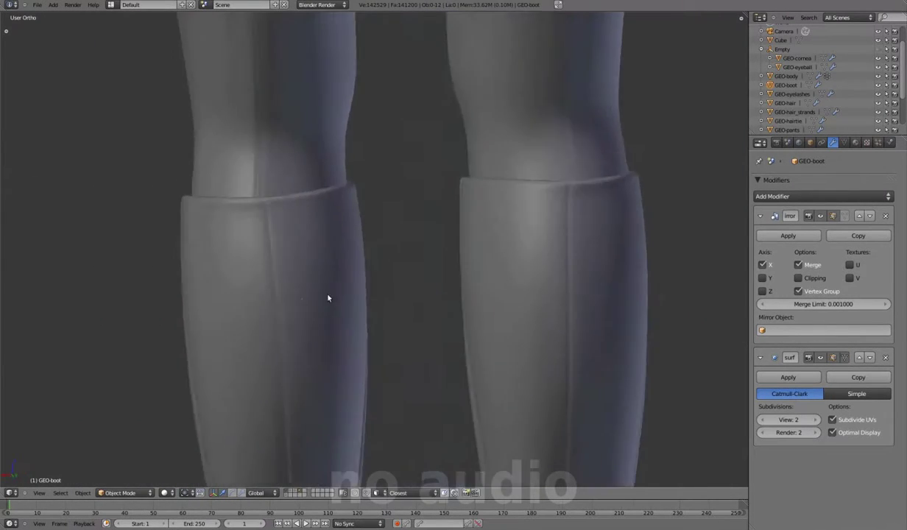
key("Tab")
middle_click_drag(328, 298, 426, 251)
left_click(565, 212)
Step: Reshape the pants' lower-leg strips beneath the boots
scroll(456, 261, "down", 3)
scroll(526, 213, "up", 3)
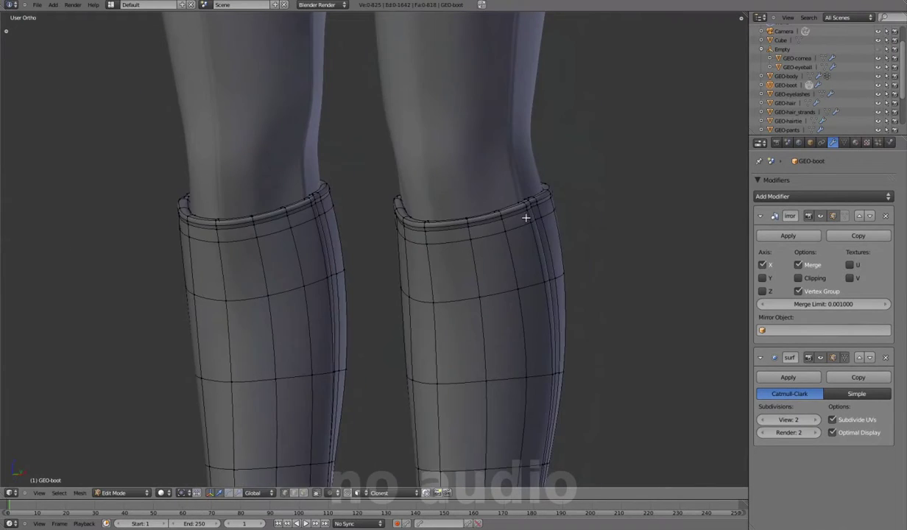
scroll(520, 221, "up", 3)
scroll(519, 222, "down", 3)
scroll(577, 286, "down", 3)
key("Tab")
mouse_move(510, 281)
middle_mouse_down()
mouse_move(421, 305)
mouse_move(426, 282)
middle_mouse_up()
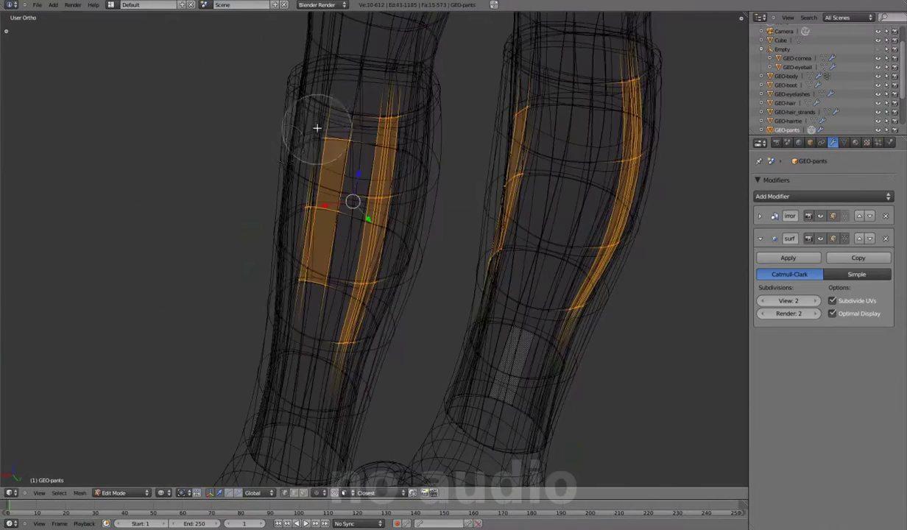
key("Tab")
Step: Show the boot in front view, then side view
key("KP_1")
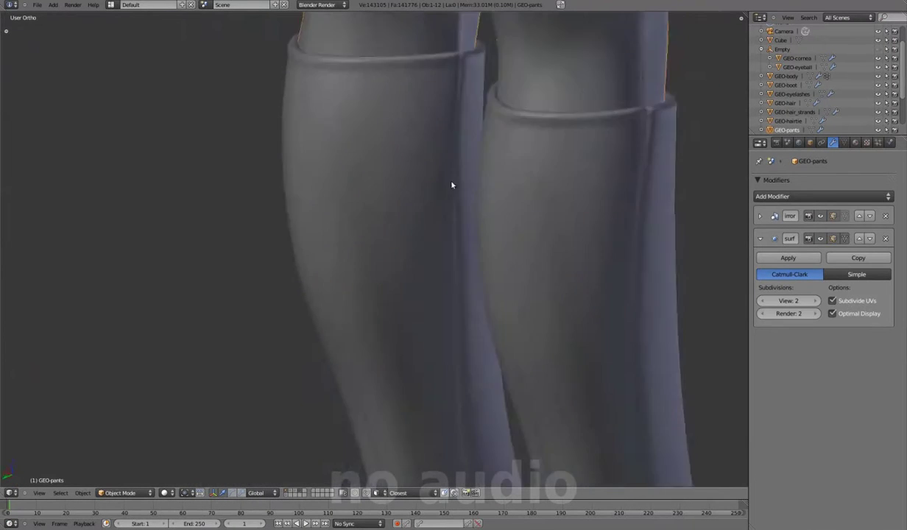
scroll(451, 185, "down", 5)
key("KP_3")
Step: Frame the boot and box-select its foot to lower it toward the ground
right_click(400, 354)
key("KP_Decimal")
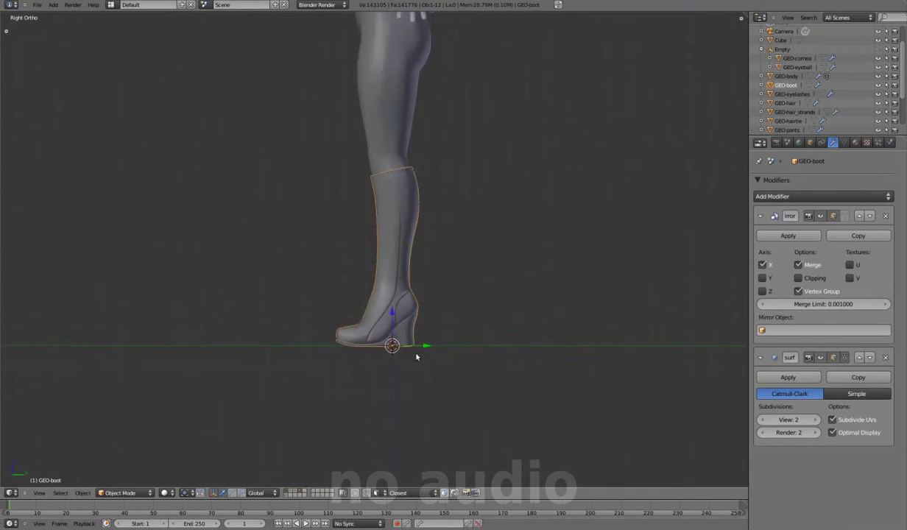
left_click_drag(449, 377, 450, 377)
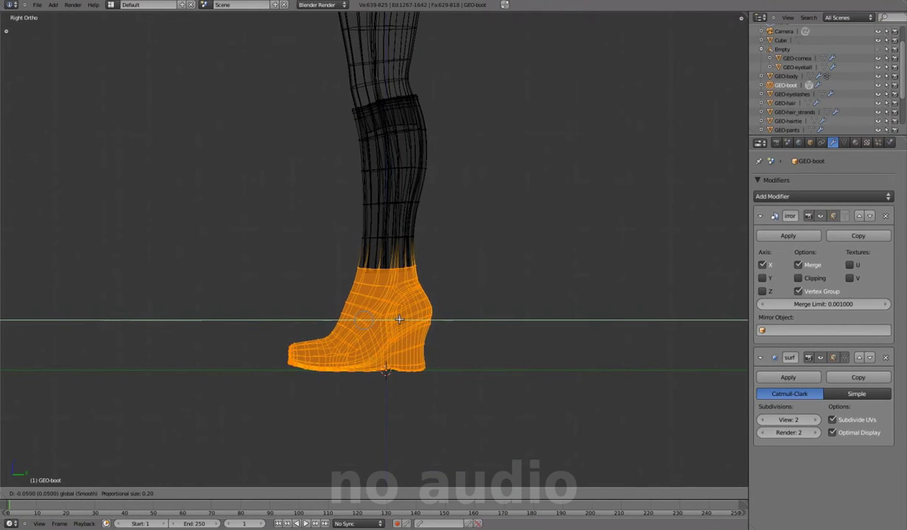
scroll(436, 282, "down", 2)
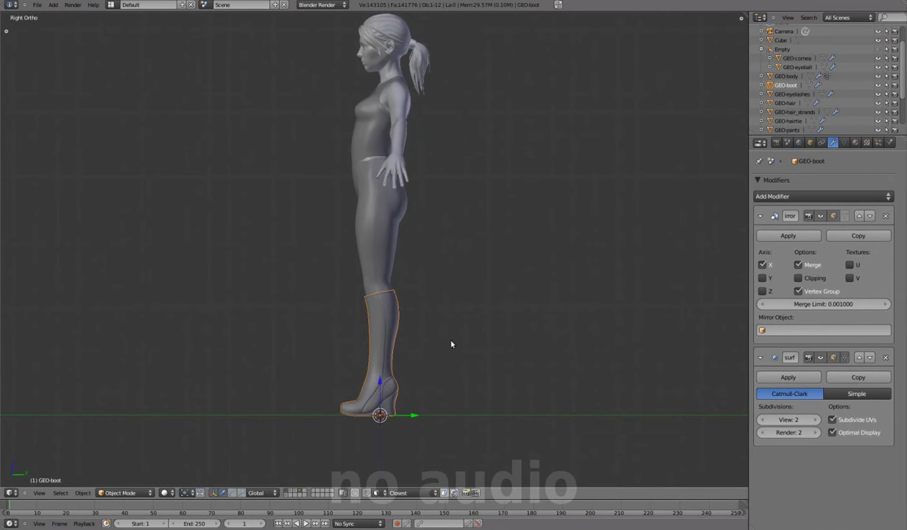
middle_click_drag(452, 345, 468, 366)
scroll(455, 354, "up", 4)
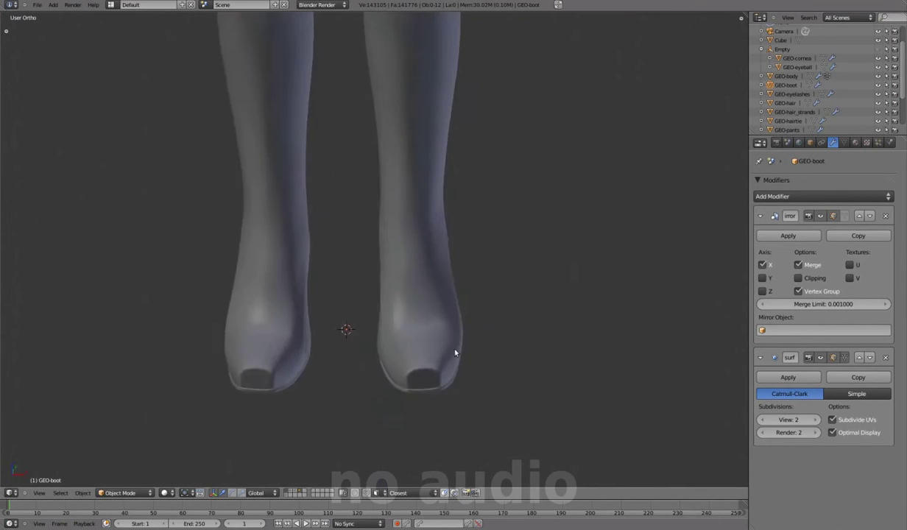
Step: Scale the boot toe along X and raise it on Z
key("Tab")
key("s")
key("x")
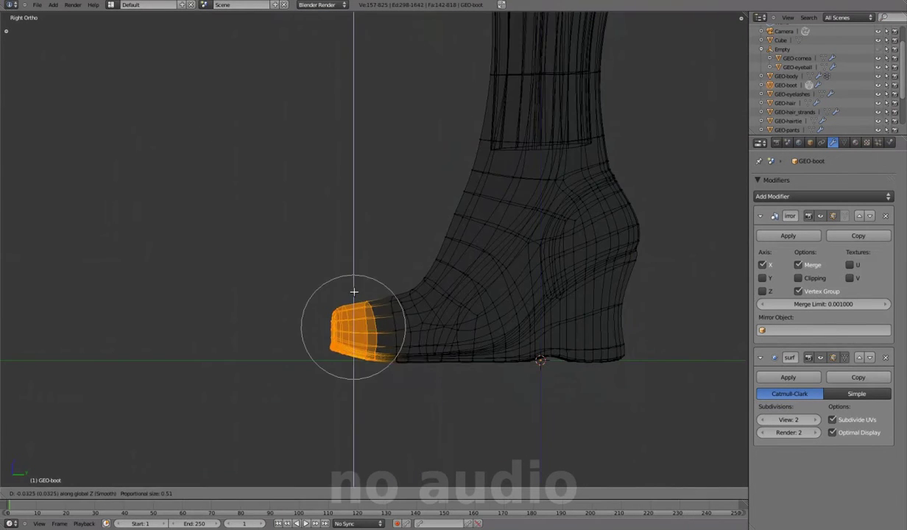
left_click(323, 239)
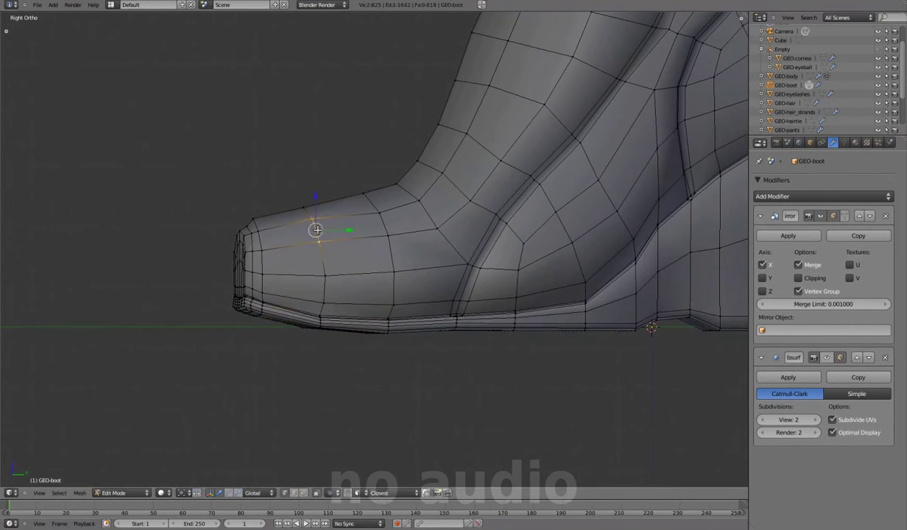
Step: Leave Edit Mode and check both boots in side and front views
mouse_move(457, 284)
middle_mouse_down()
mouse_move(570, 241)
mouse_move(557, 223)
middle_mouse_up()
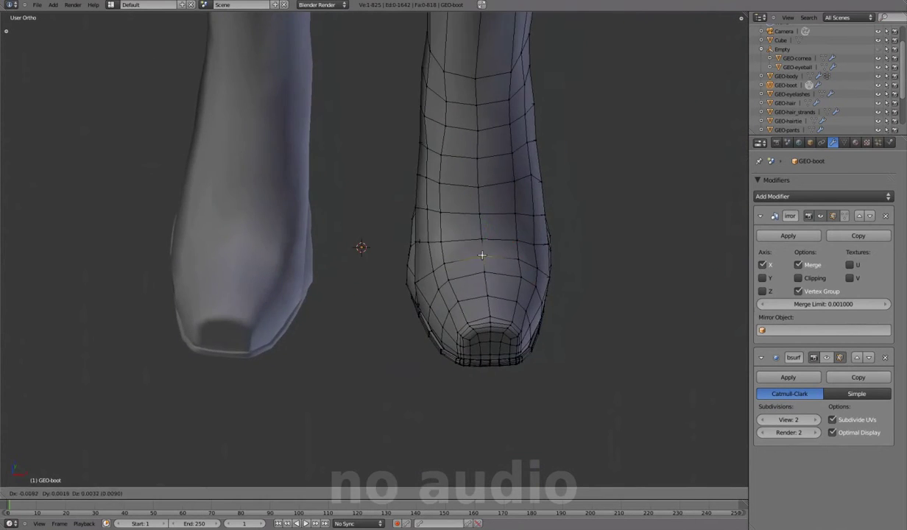
key("Tab")
key("KP_3")
key("KP_1")
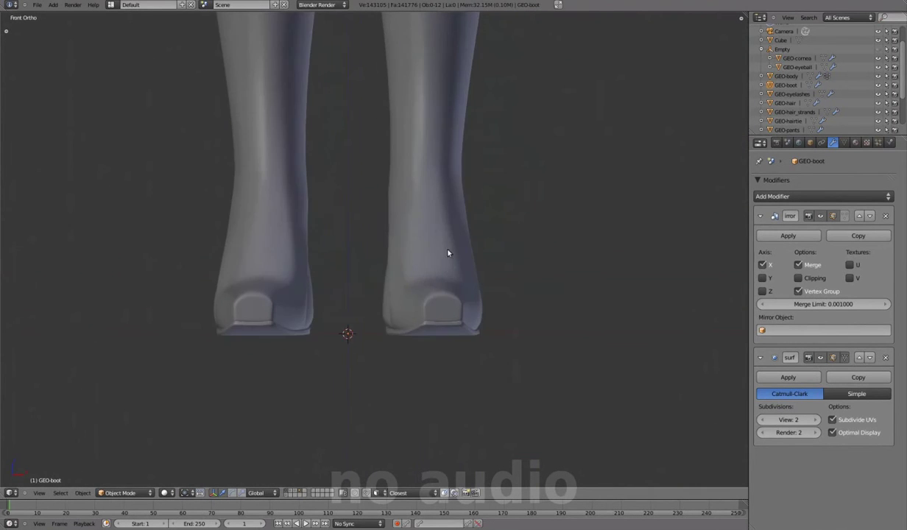
key("KP_3")
key("Home")
Step: Move the GEO-boot object to an empty separate layer
key("z")
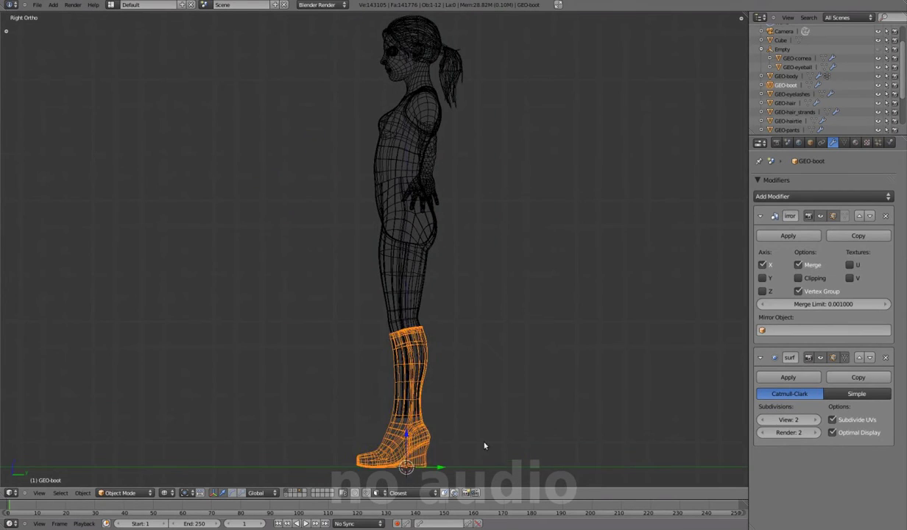
middle_click_drag(485, 445, 486, 391, "shift")
key("m")
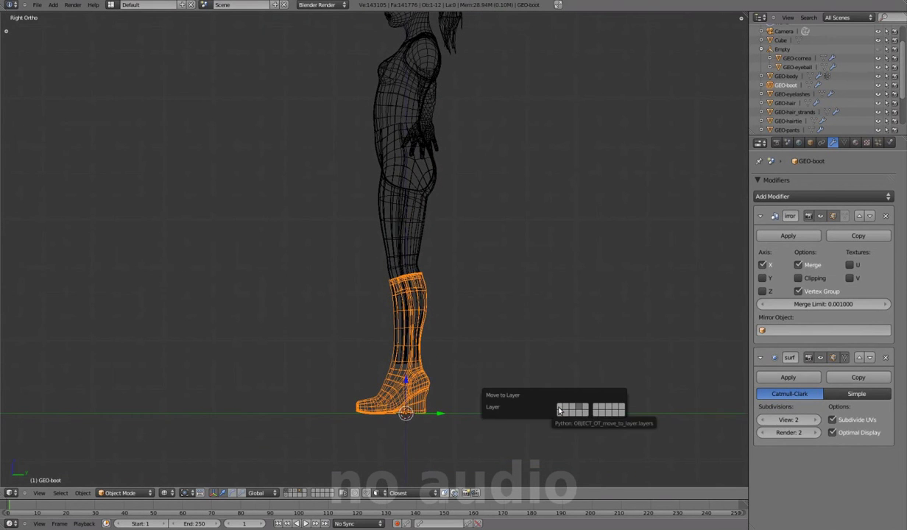
key("a")
Step: Delete the leftover Cube object from the scene
key("x")
left_click(453, 341)
scroll(354, 458, "down", 1)
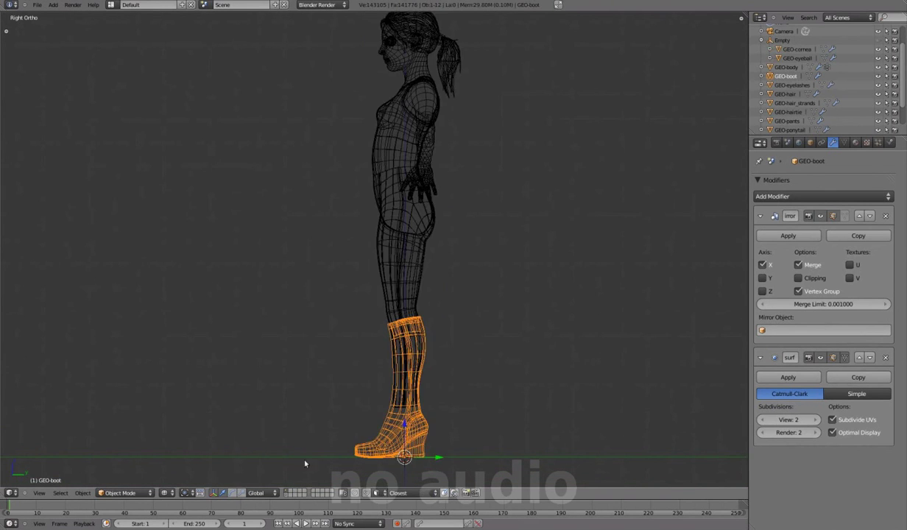
middle_click_drag(398, 371, 404, 354, "shift")
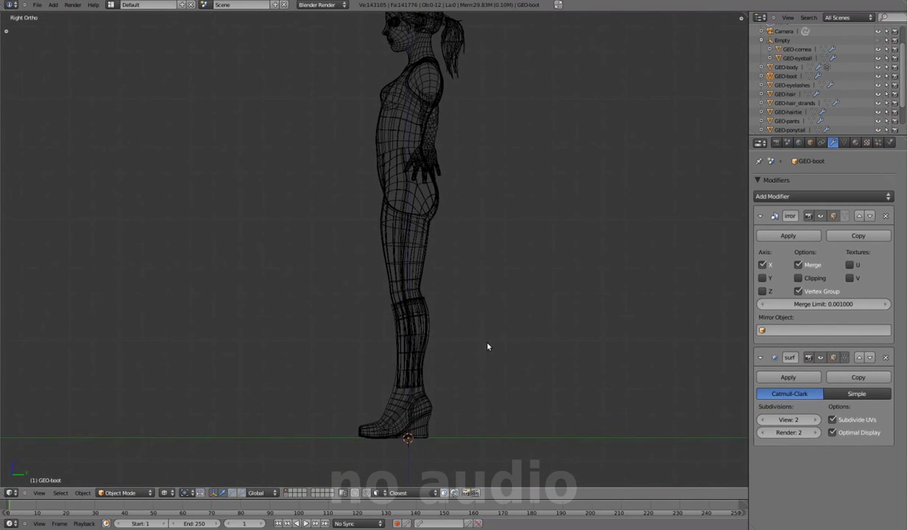